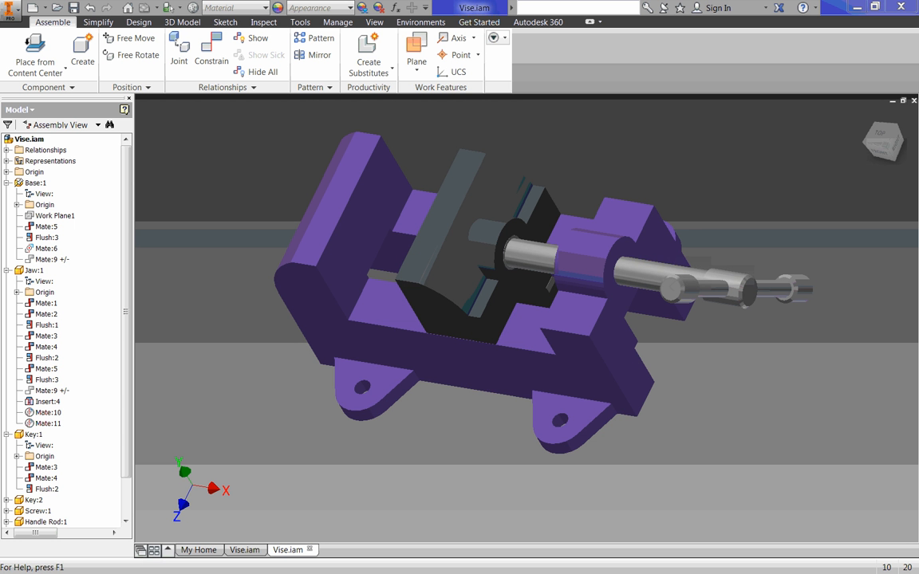
- Examine the moving jaw, its screw boss and the screw from several angles
{"action": "scroll", "coordinate": [471, 303], "scroll_direction": "up", "scroll_amount": 4}
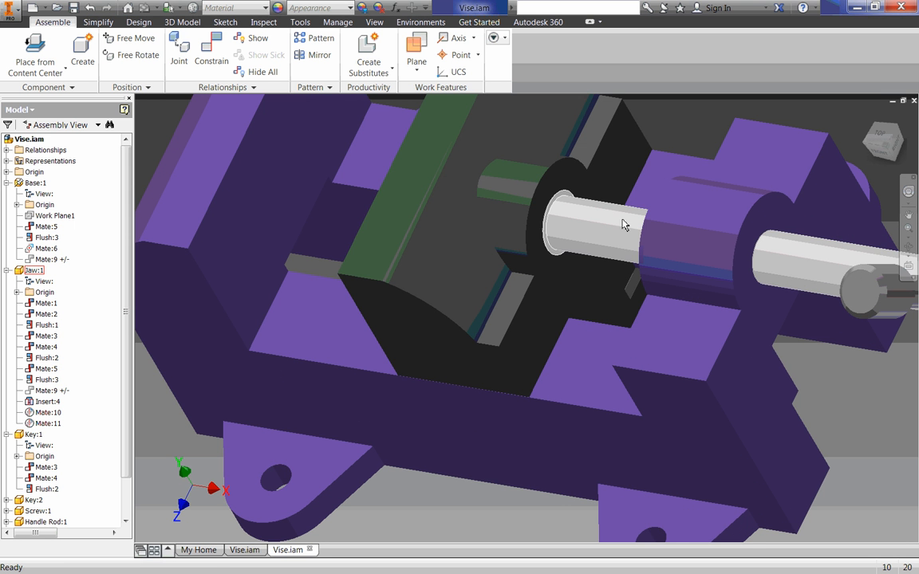
{"action": "middle_click_drag", "start_coordinate": [567, 240], "coordinate": [656, 219], "text": "shift"}
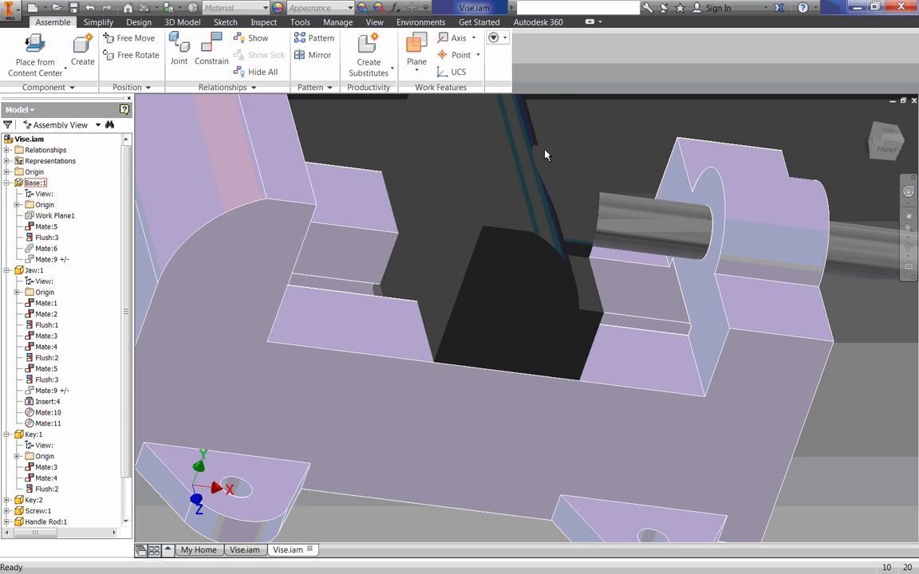
{"action": "scroll", "coordinate": [558, 151], "scroll_direction": "down", "scroll_amount": 3}
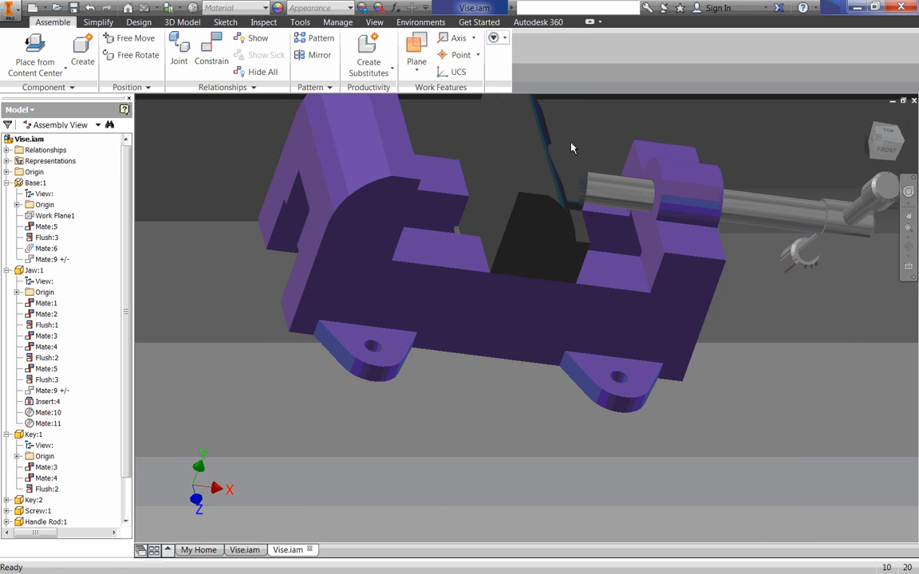
{"action": "middle_click_drag", "start_coordinate": [619, 172], "coordinate": [575, 161], "text": "shift"}
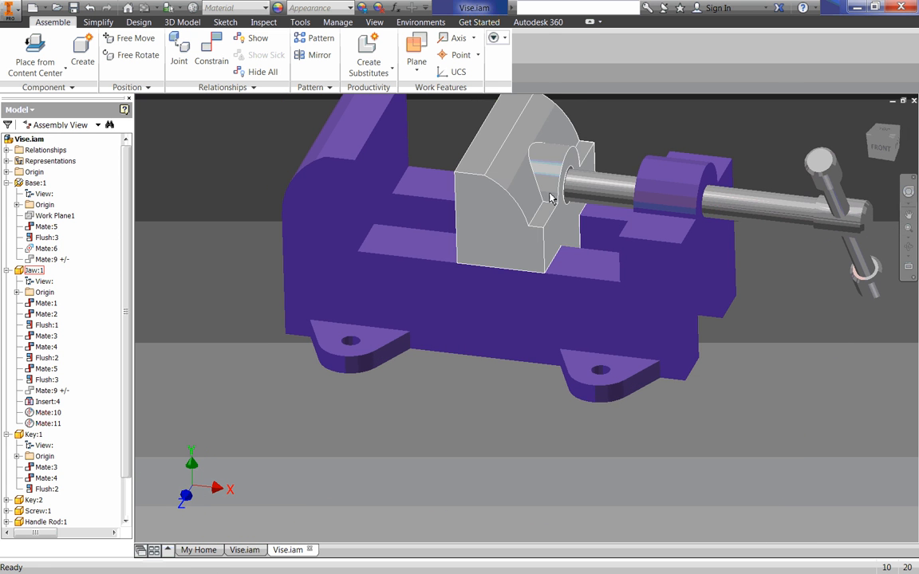
{"action": "left_click", "coordinate": [486, 177]}
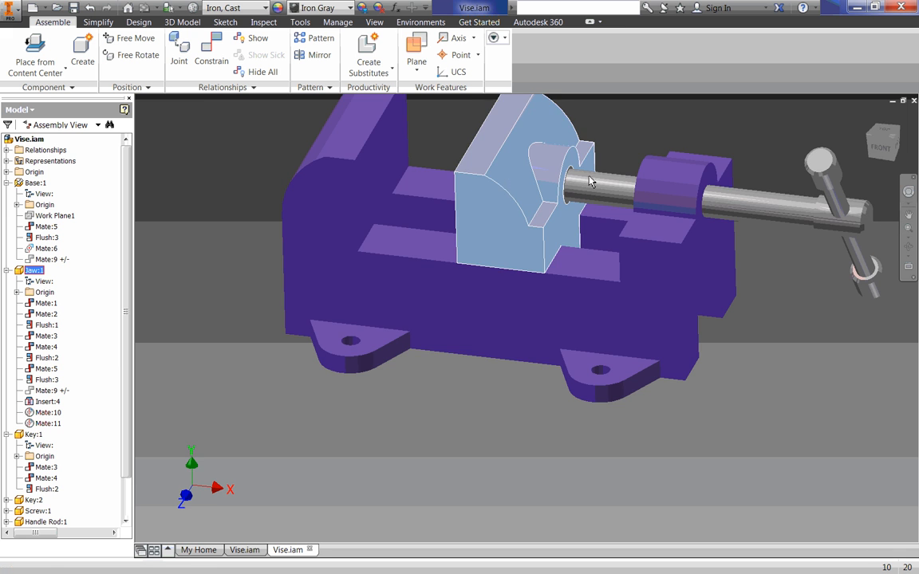
{"action": "middle_click_drag", "start_coordinate": [484, 177], "coordinate": [531, 181], "text": "shift"}
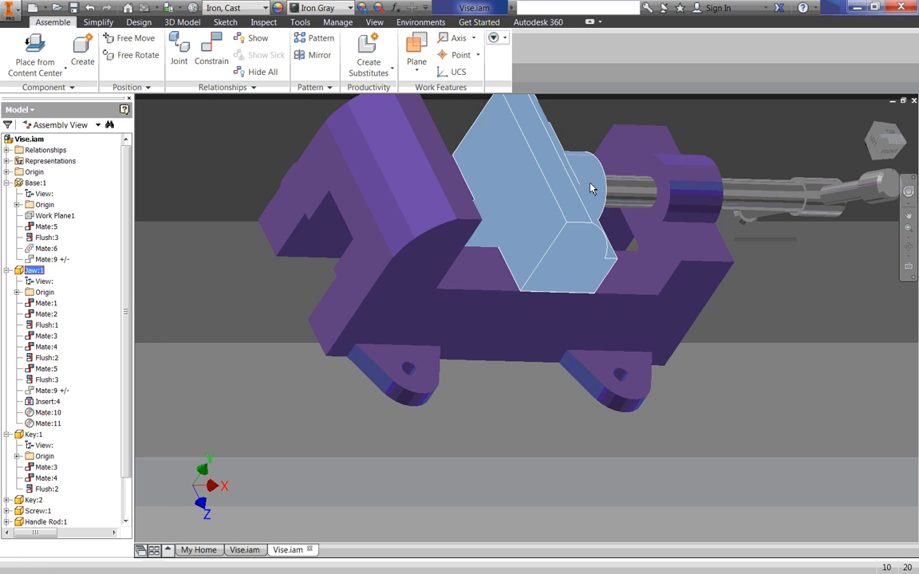
{"action": "middle_click_drag", "start_coordinate": [590, 188], "coordinate": [498, 193], "text": "shift"}
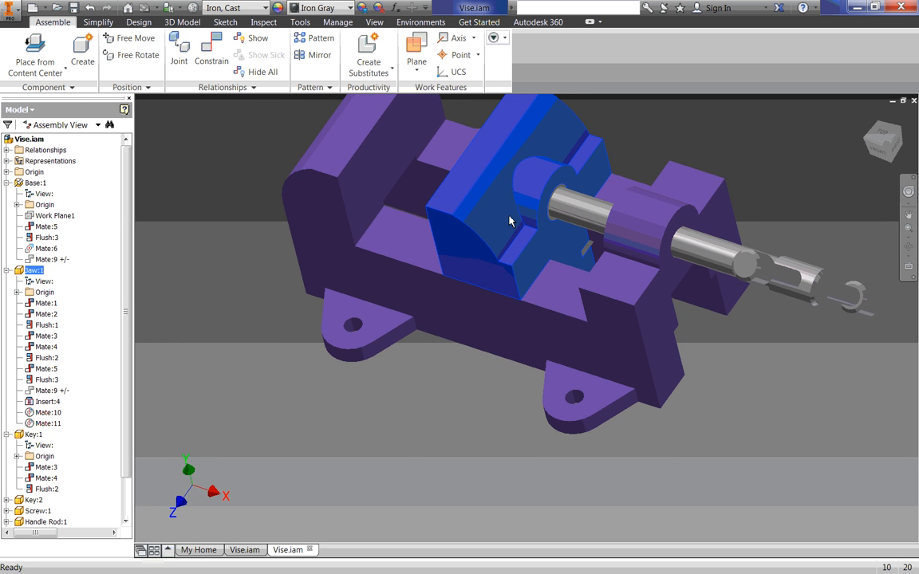
{"action": "key", "text": "Escape"}
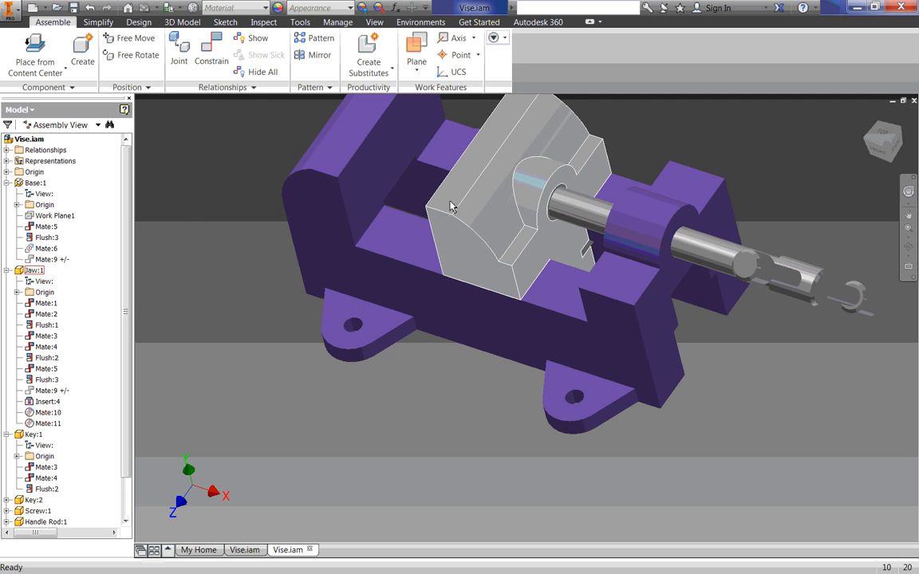
- Open the moving jaw for in-place editing and delete its Hole5 feature
{"action": "double_click", "coordinate": [508, 165]}
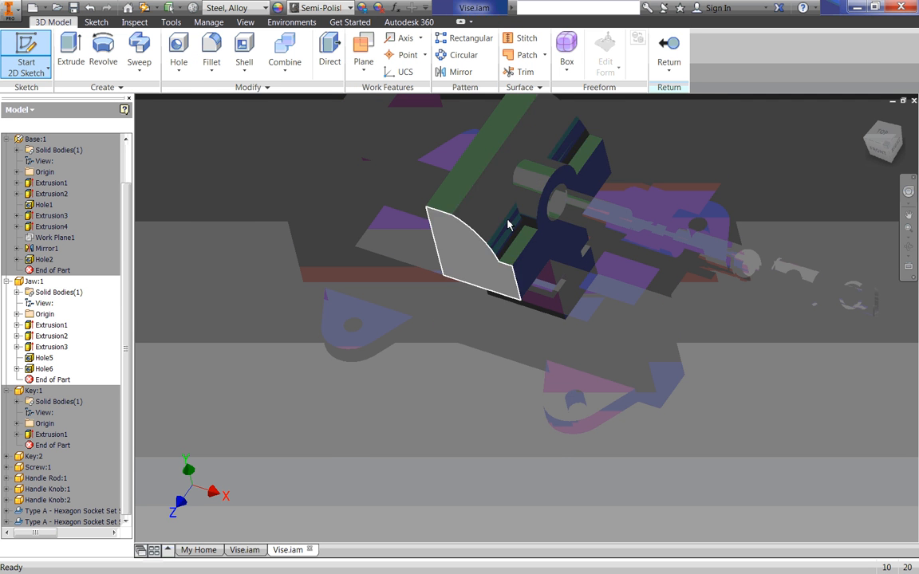
{"action": "scroll", "coordinate": [508, 226], "scroll_direction": "up", "scroll_amount": 4}
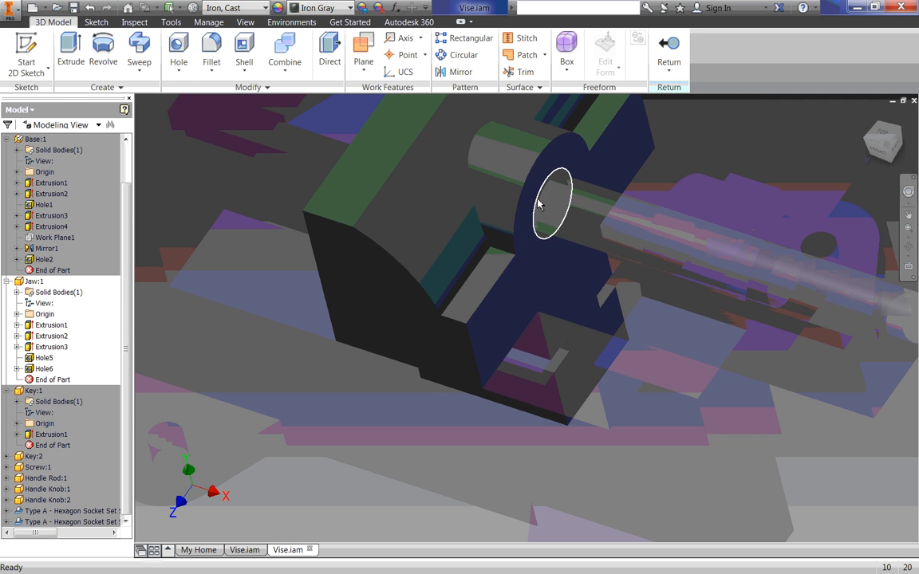
{"action": "right_click", "coordinate": [29, 358]}
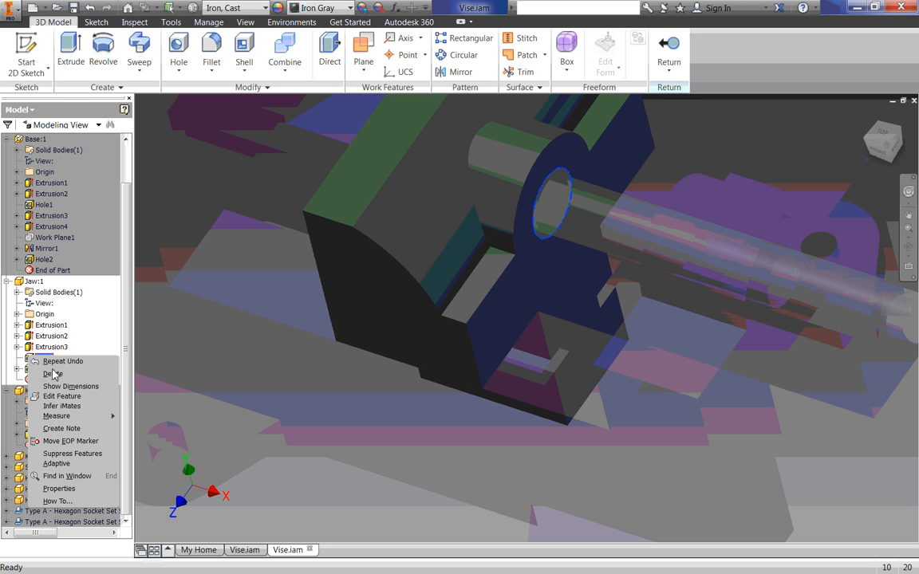
{"action": "left_click", "coordinate": [50, 373]}
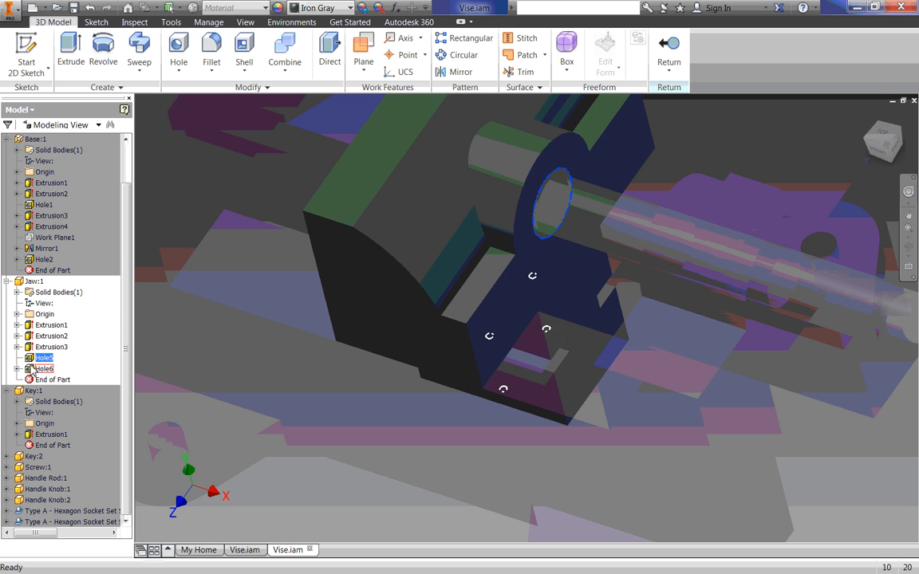
{"action": "right_click", "coordinate": [32, 362]}
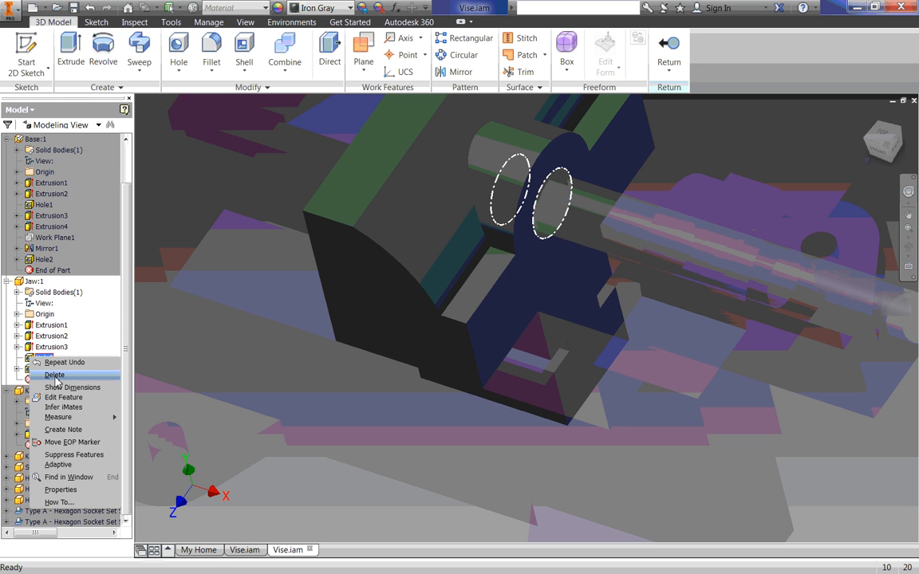
{"action": "left_click", "coordinate": [54, 345]}
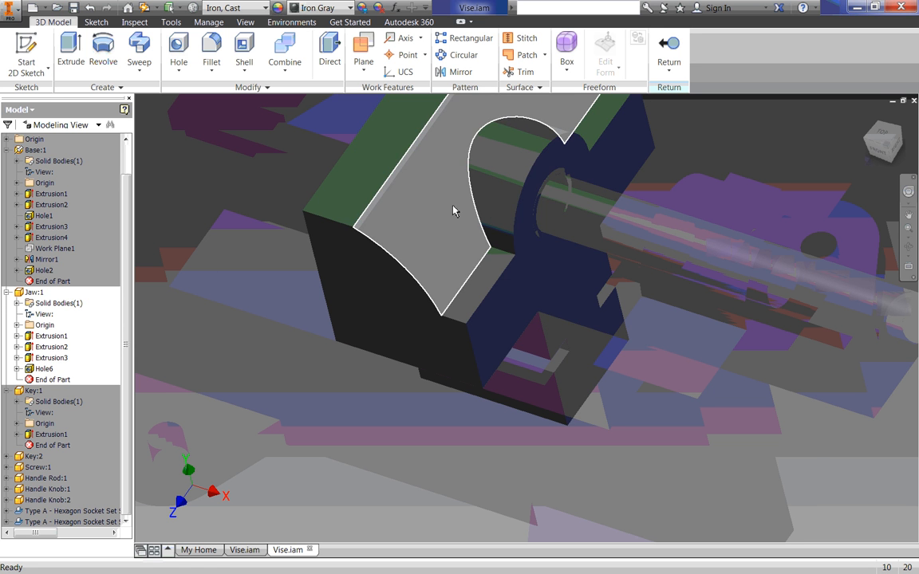
- Start a hole on the jaw's flat clamping face, concentric with the rounded edge of the screw boss
{"action": "key", "text": "F4"}
{"action": "left_click_drag", "start_coordinate": [439, 212], "coordinate": [525, 240]}
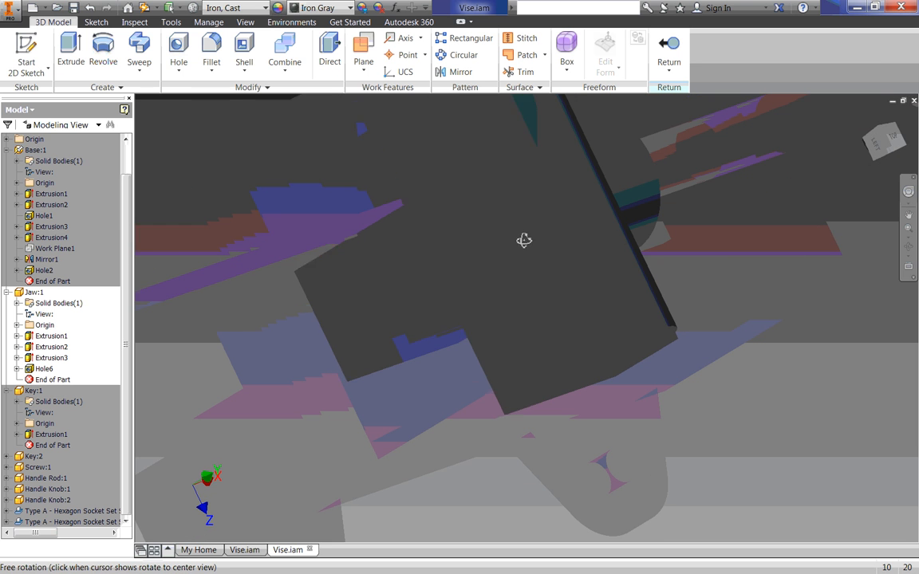
{"action": "left_click", "coordinate": [165, 44]}
{"action": "left_click", "coordinate": [495, 211]}
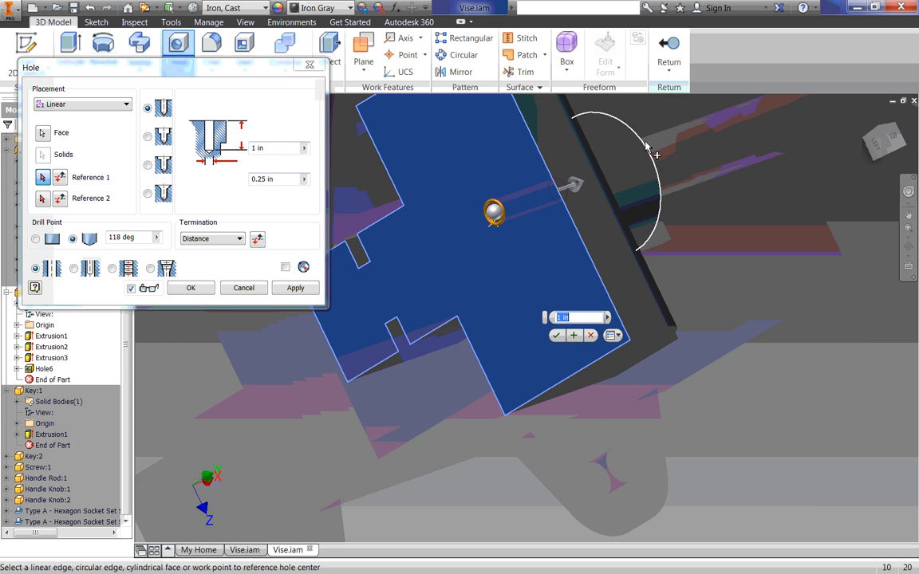
{"action": "middle_click_drag", "start_coordinate": [651, 153], "coordinate": [558, 136], "text": "shift"}
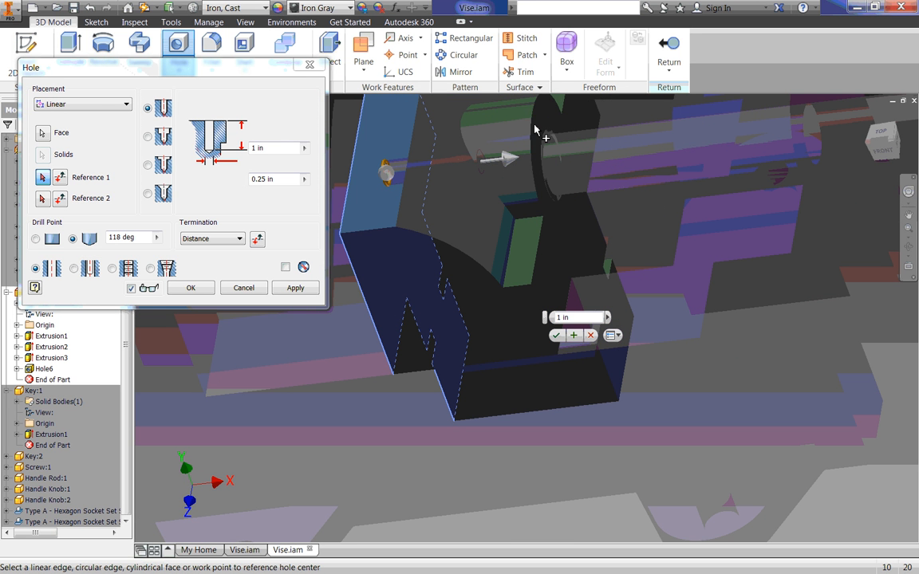
{"action": "left_click", "coordinate": [536, 132]}
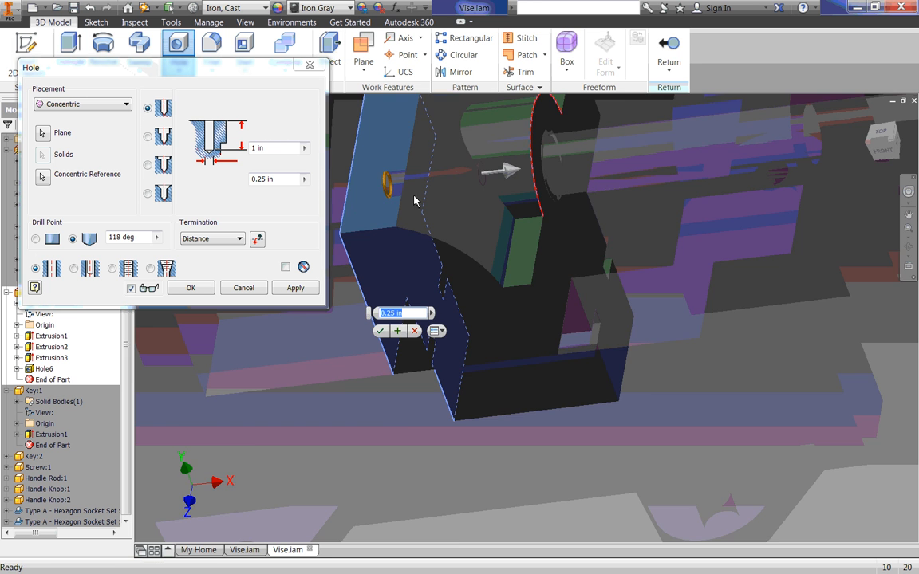
{"action": "middle_click_drag", "start_coordinate": [414, 201], "coordinate": [502, 217], "text": "shift"}
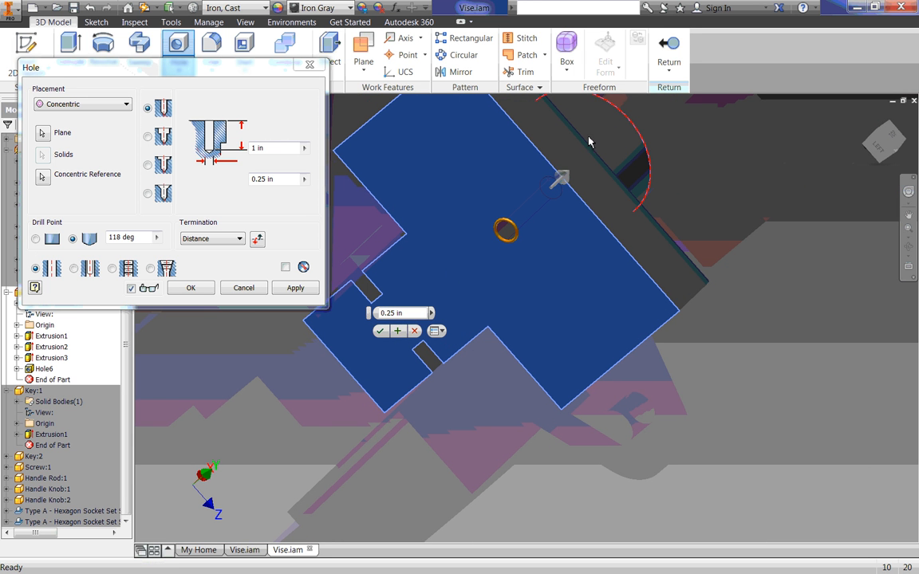
{"action": "mouse_move", "coordinate": [652, 174]}
{"action": "middle_mouse_down", "text": "shift"}
{"action": "mouse_move", "coordinate": [590, 159]}
{"action": "mouse_move", "coordinate": [536, 189]}
{"action": "mouse_move", "coordinate": [514, 242]}
{"action": "mouse_move", "coordinate": [603, 218]}
{"action": "mouse_move", "coordinate": [578, 232]}
{"action": "mouse_move", "coordinate": [514, 210]}
{"action": "middle_mouse_up", "text": "shift"}
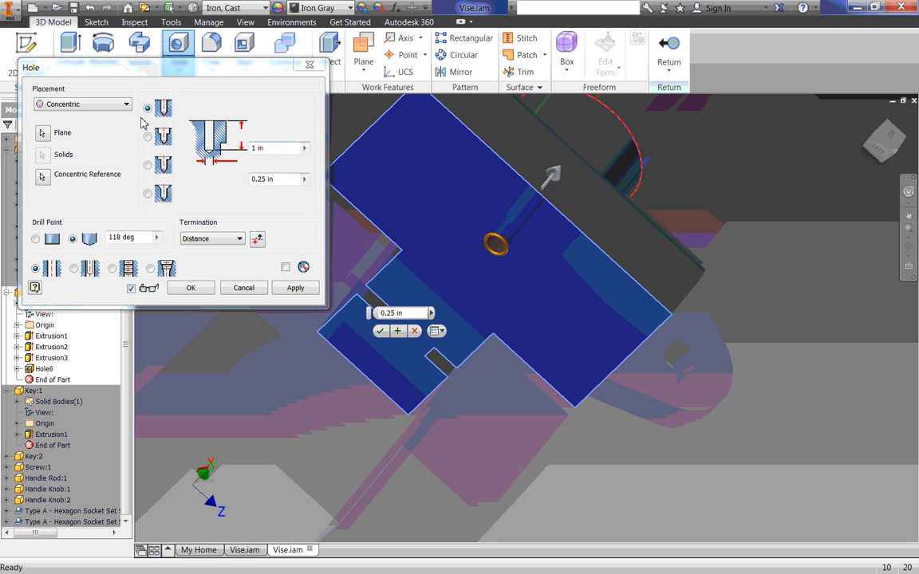
- Make the hole a counterbore with Through All termination and a 0.375 in hole diameter
{"action": "left_click", "coordinate": [154, 141]}
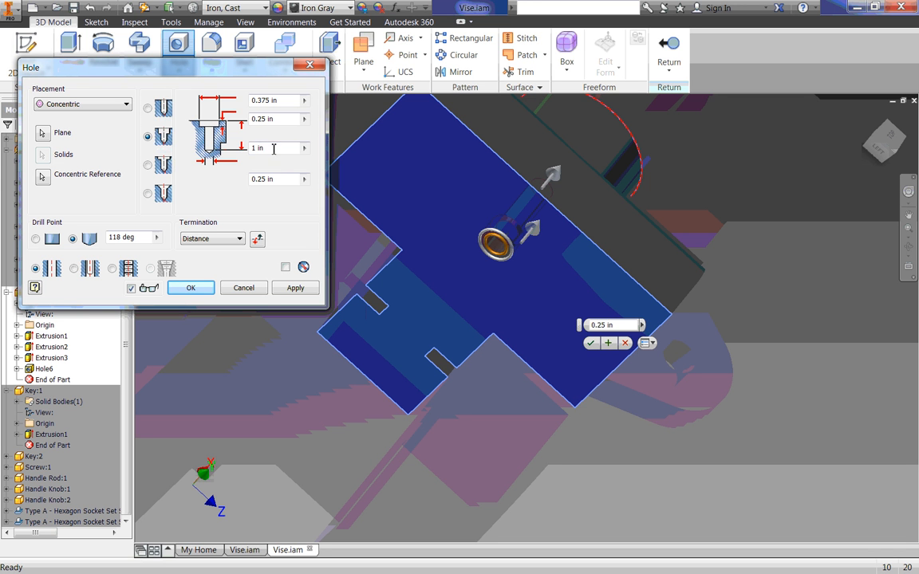
{"action": "left_click", "coordinate": [231, 238]}
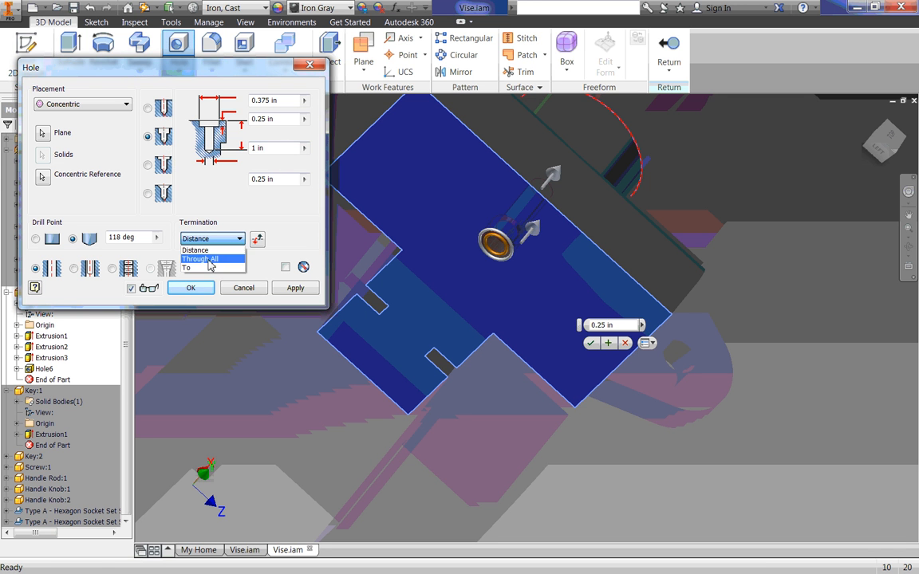
{"action": "left_click", "coordinate": [227, 258]}
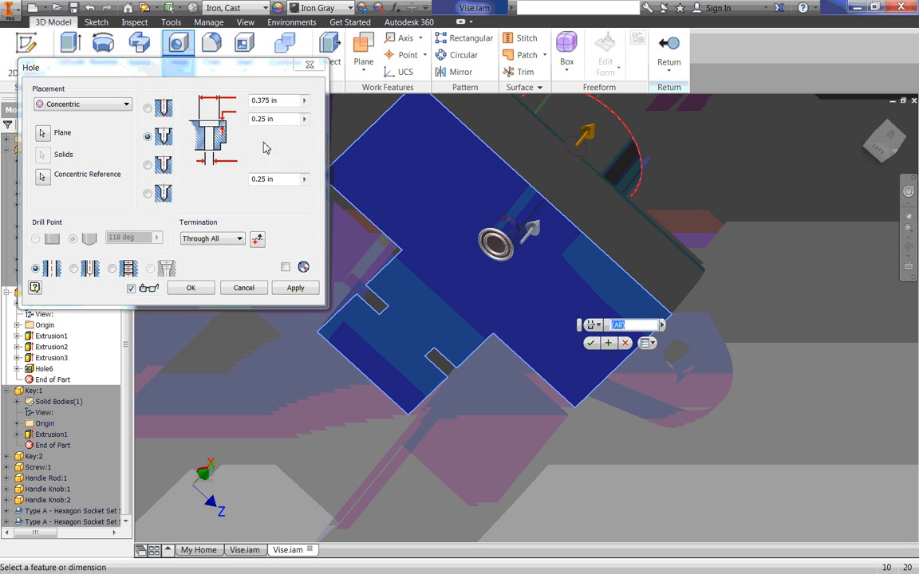
{"action": "left_click", "coordinate": [284, 180]}
{"action": "type", "text": ".375"}
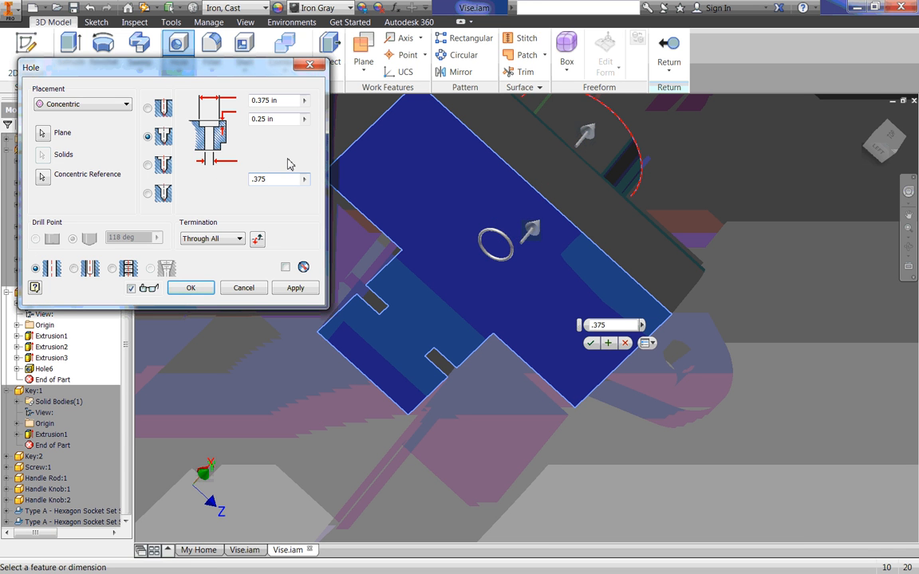
- Set the counterbore diameter to 0.95 in and the hole diameter to 0.625 in, and create the hole
{"action": "left_click", "coordinate": [280, 101]}
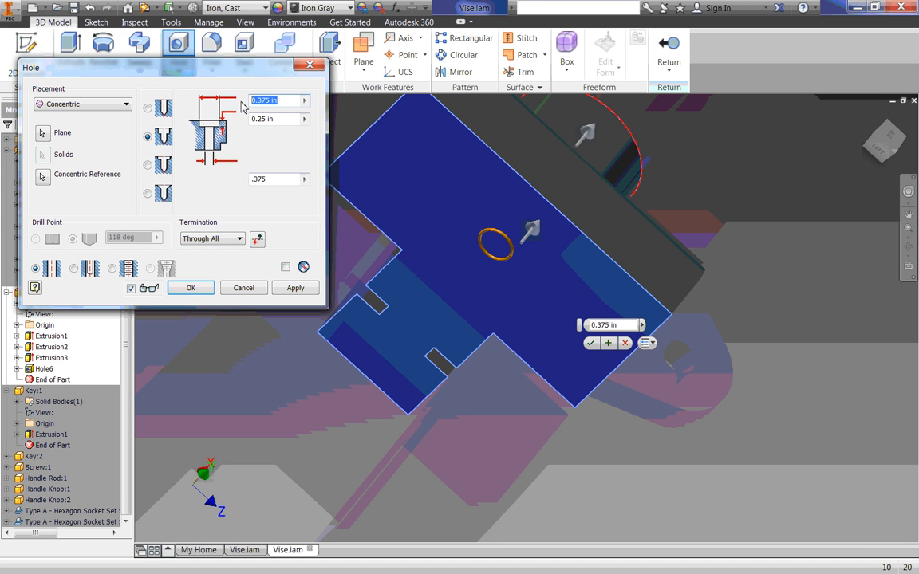
{"action": "type", "text": ".95"}
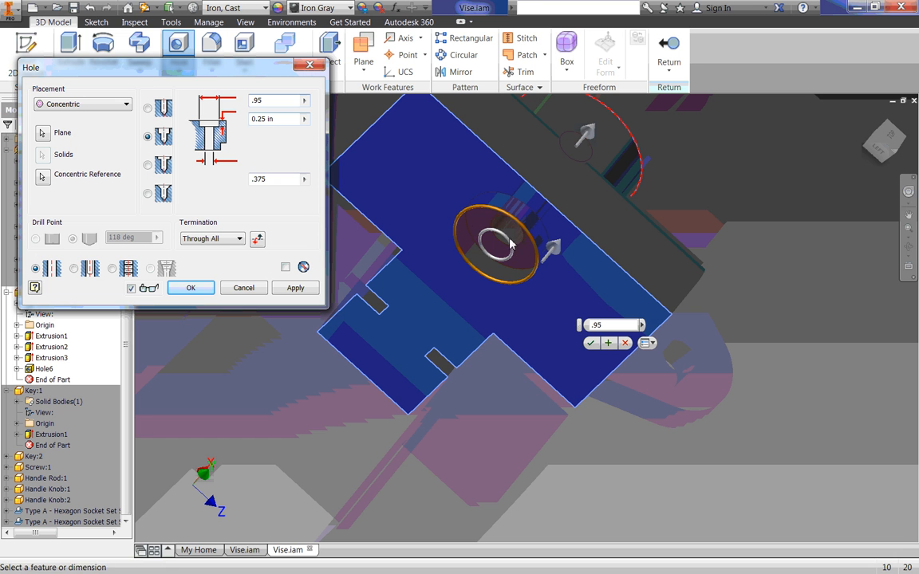
{"action": "left_click", "coordinate": [256, 180]}
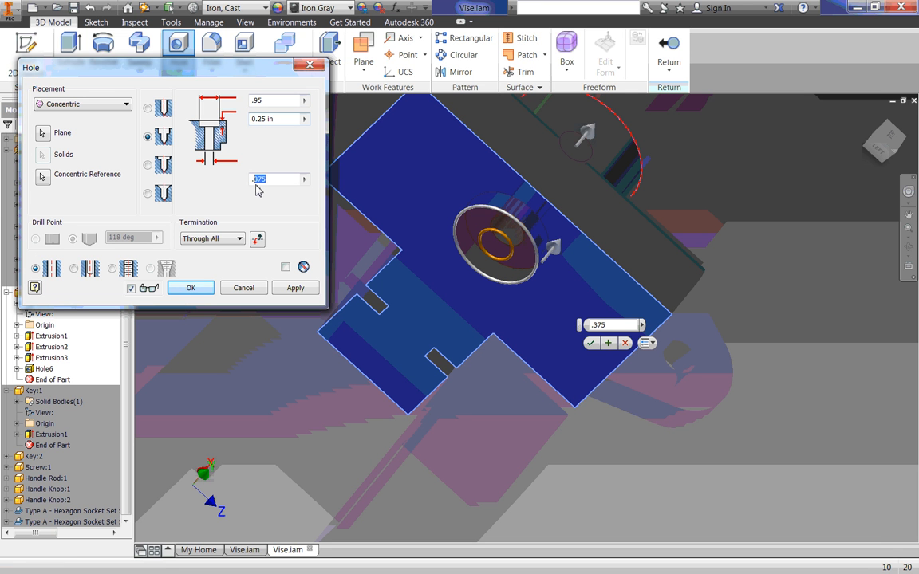
{"action": "type", "text": ".62"}
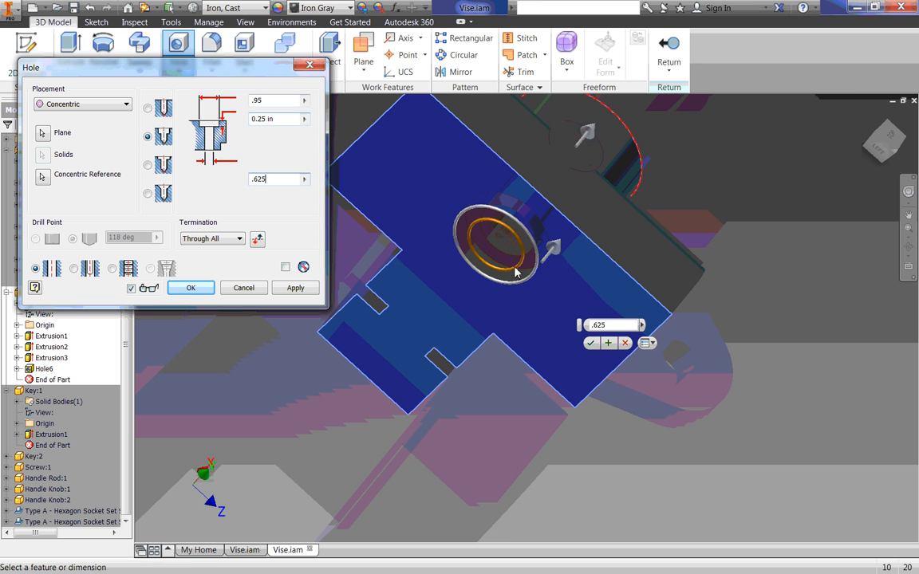
{"action": "middle_click_drag", "start_coordinate": [514, 275], "coordinate": [492, 261], "text": "shift"}
{"action": "left_click", "coordinate": [191, 288]}
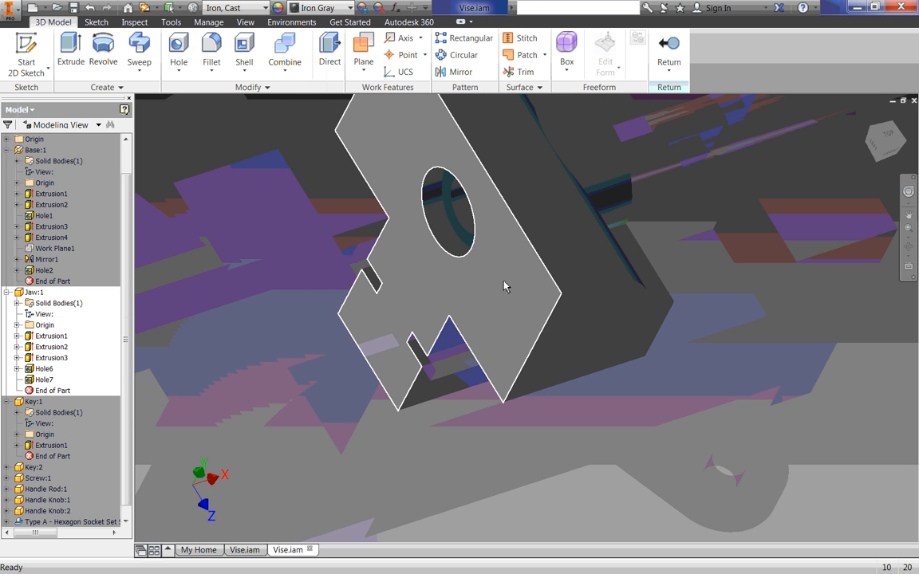
- Switch to the other open Vise.iam assembly with the jaw plates and hide Jaw Plate:1 on the moving jaw
{"action": "left_click", "coordinate": [244, 550]}
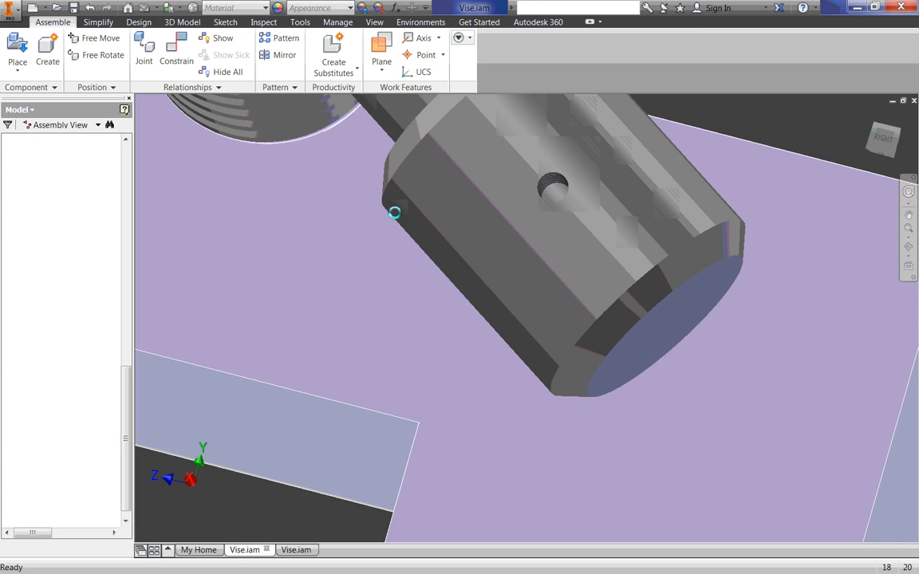
{"action": "scroll", "coordinate": [397, 213], "scroll_direction": "up", "scroll_amount": 10}
{"action": "middle_click_drag", "start_coordinate": [341, 224], "coordinate": [464, 299], "text": "shift"}
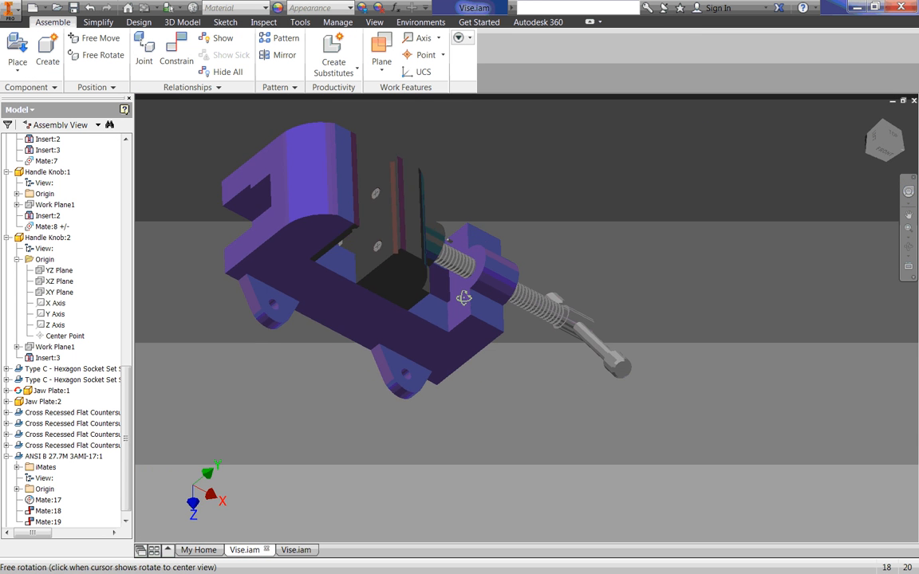
{"action": "scroll", "coordinate": [384, 213], "scroll_direction": "down", "scroll_amount": 6}
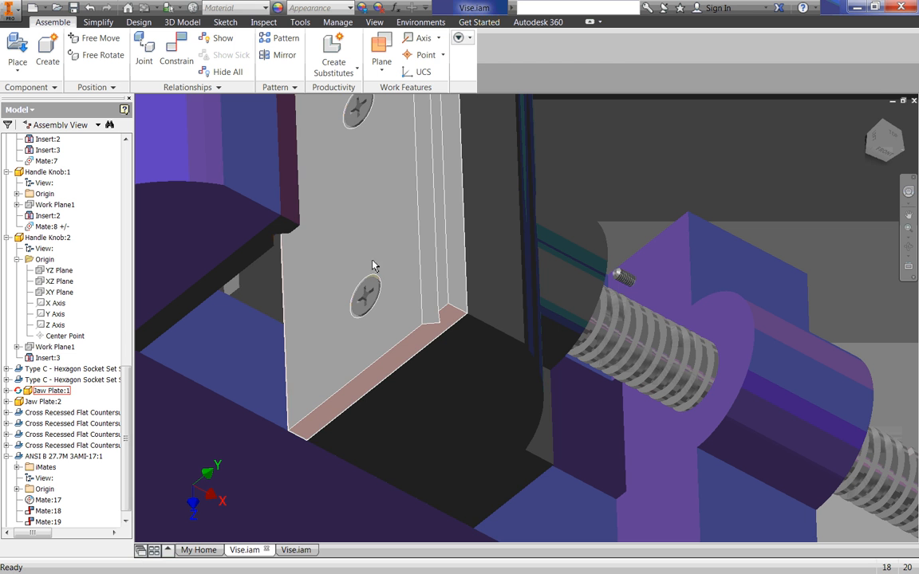
{"action": "left_click", "coordinate": [361, 203]}
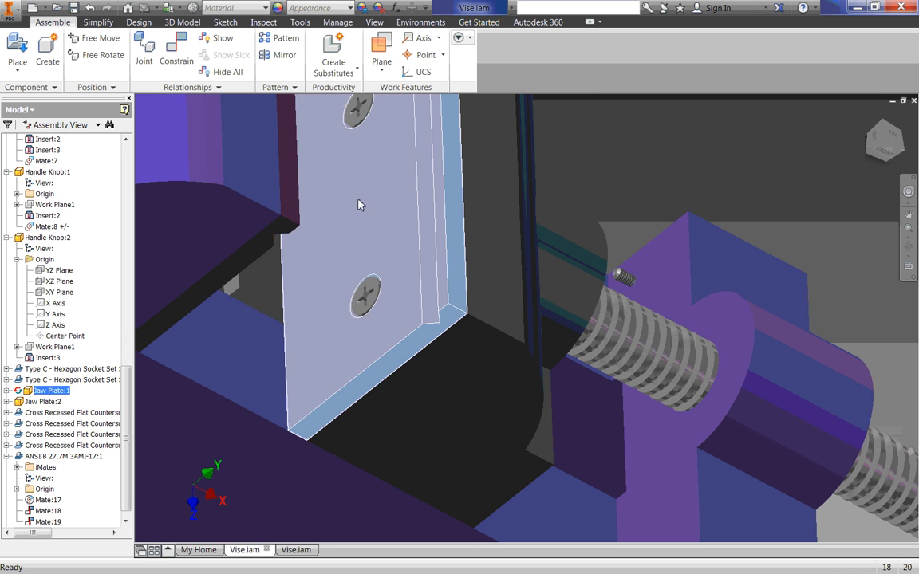
{"action": "right_click", "coordinate": [363, 203]}
{"action": "left_click", "coordinate": [391, 215]}
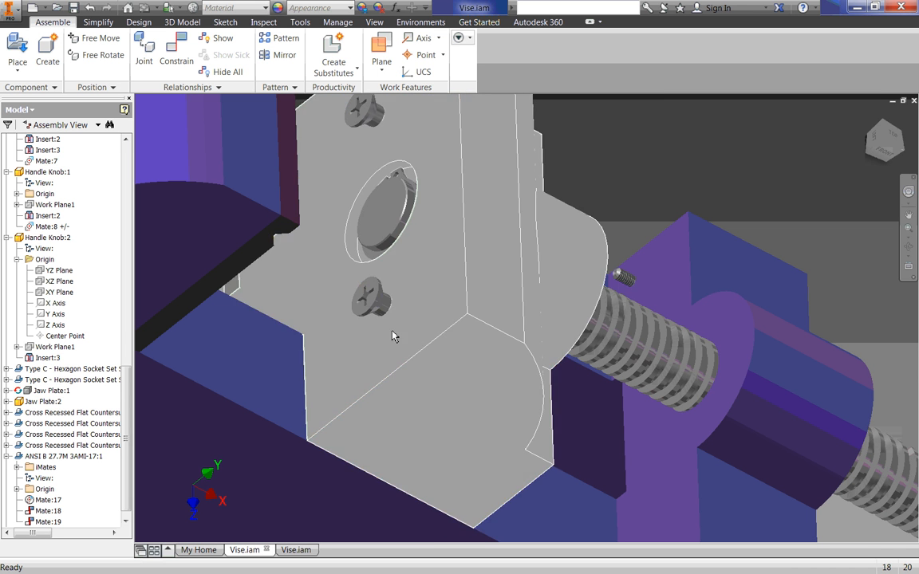
- Hide the jaw's lower countersunk screw to inspect its hole, and undo the hiding of both the screw and the jaw plate
{"action": "right_click", "coordinate": [381, 307]}
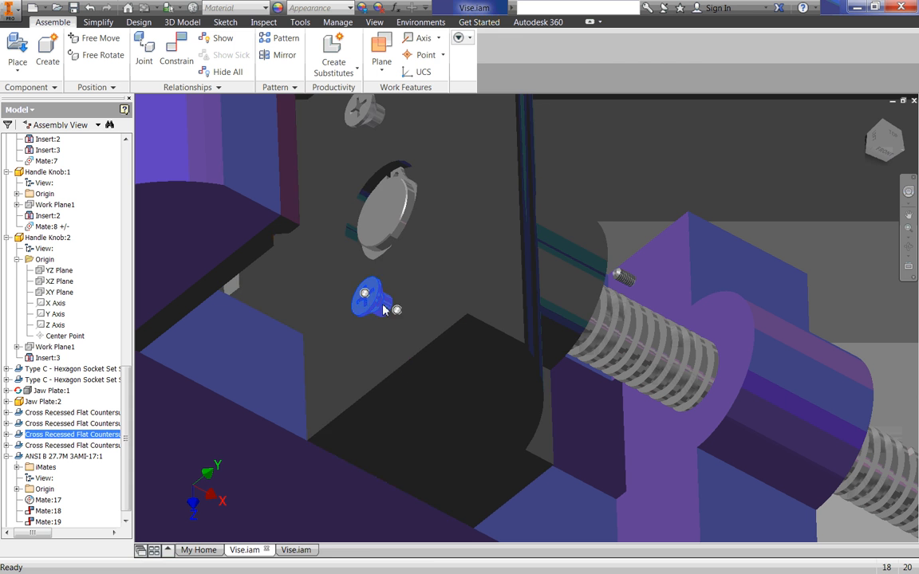
{"action": "left_click", "coordinate": [416, 245]}
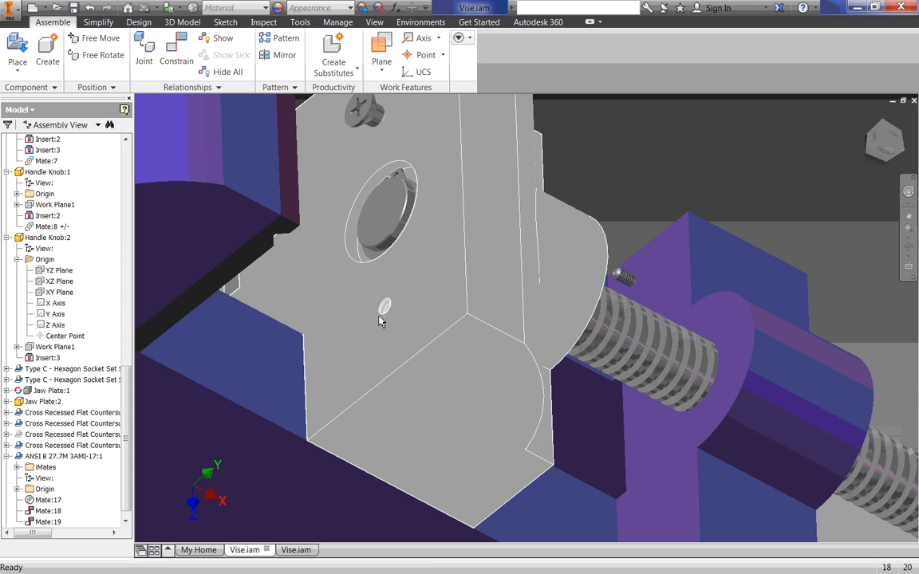
{"action": "key", "text": "ctrl+z"}
{"action": "key", "text": "ctrl+z"}
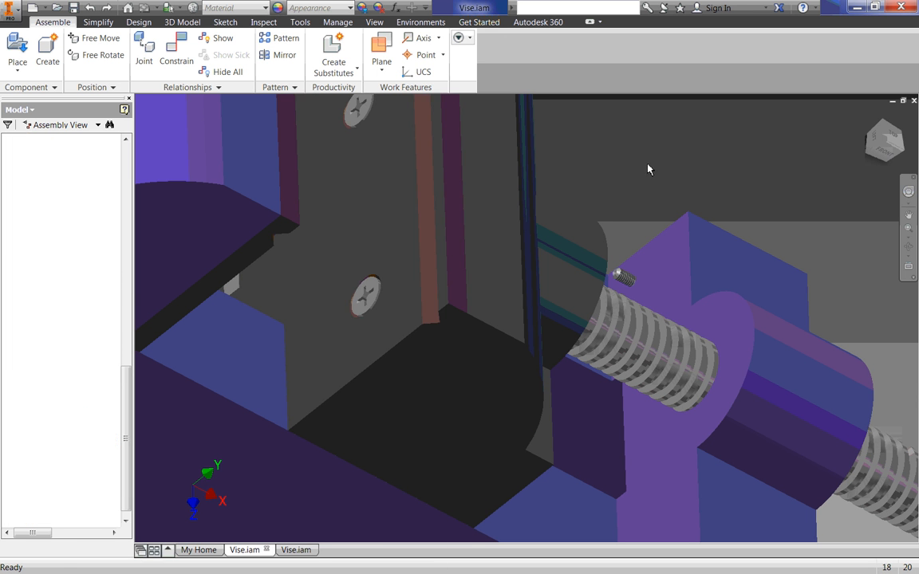
- Return to the Vise.iam assembly being edited and start a 2D sketch on the jaw's flat clamping face
{"action": "left_click", "coordinate": [285, 551]}
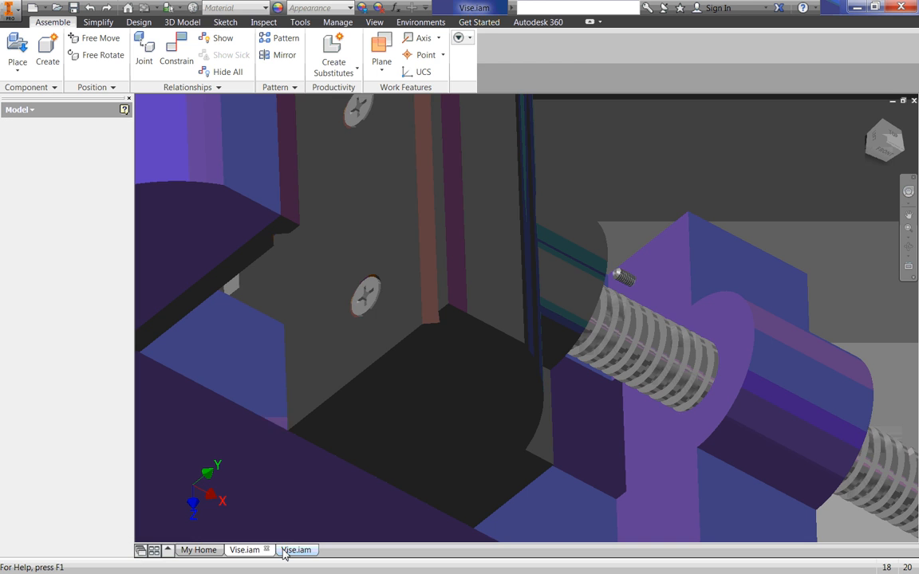
{"action": "left_click", "coordinate": [26, 58]}
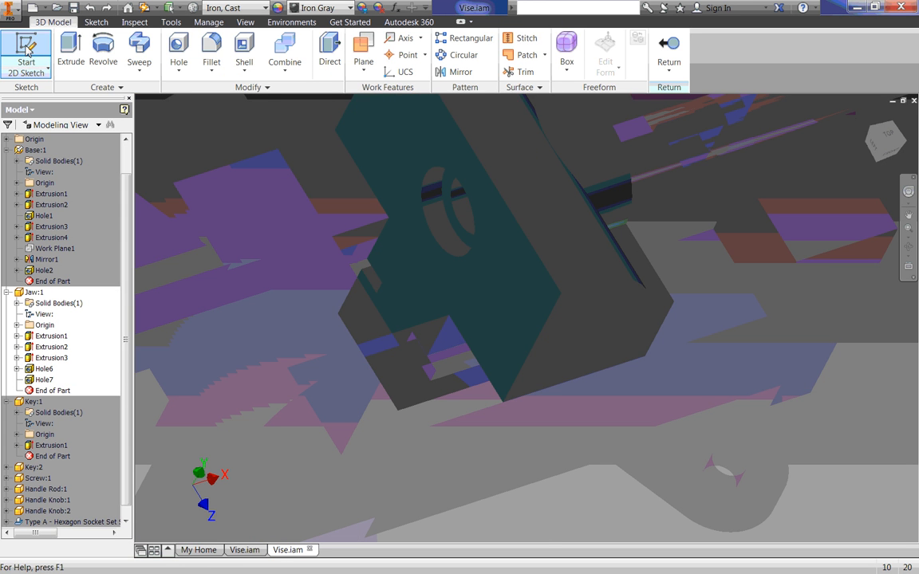
{"action": "left_click", "coordinate": [531, 327]}
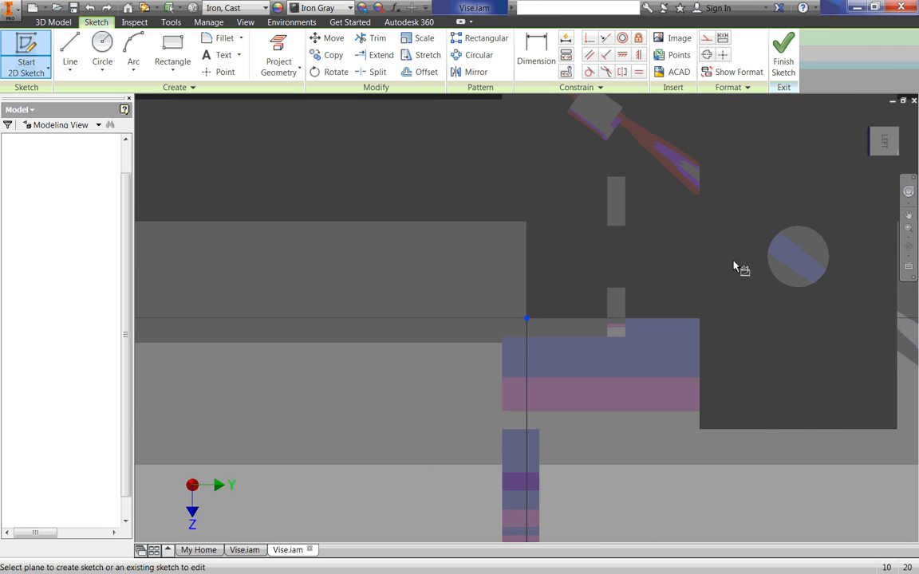
{"action": "left_click", "coordinate": [901, 118]}
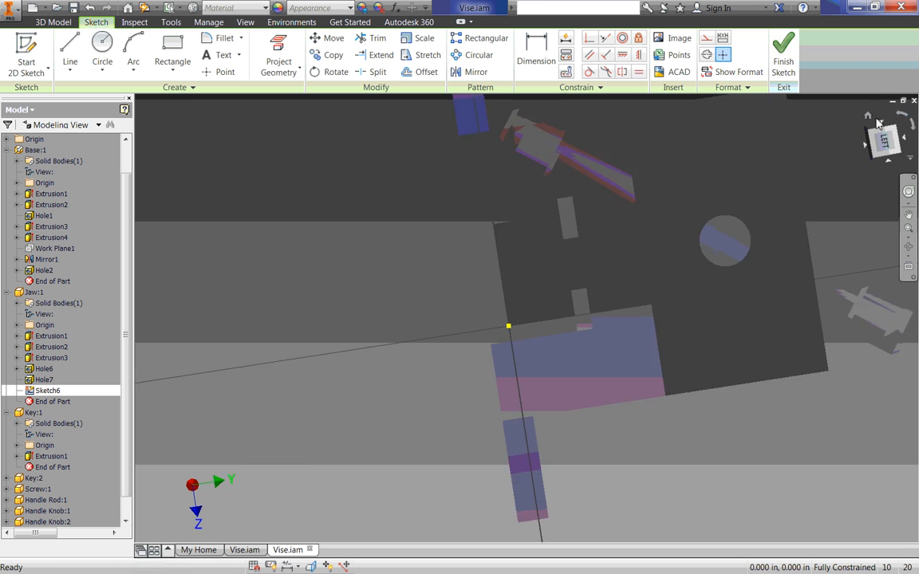
{"action": "middle_click_drag", "start_coordinate": [470, 282], "coordinate": [497, 306]}
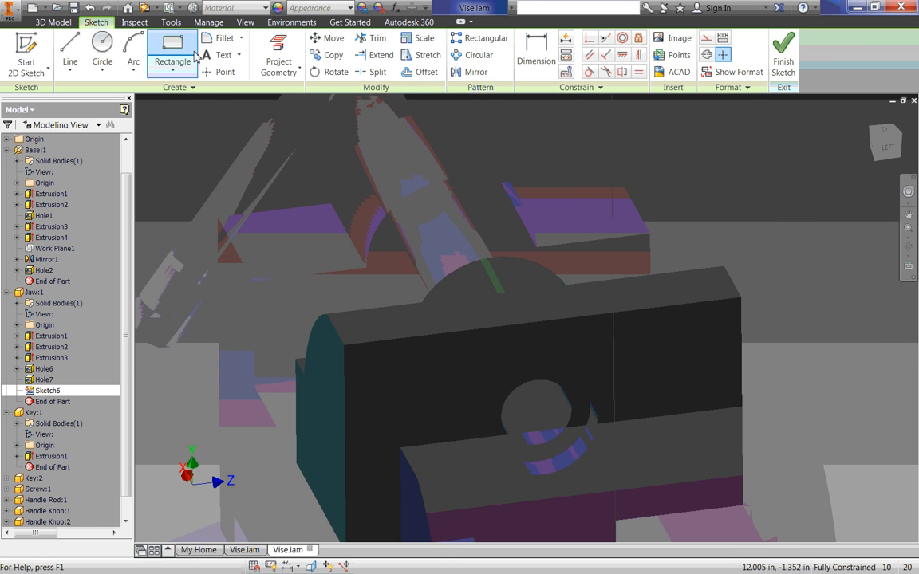
- Place two sketch points on the clamping face, one on each side of the counterbored hole
{"action": "left_click", "coordinate": [219, 72]}
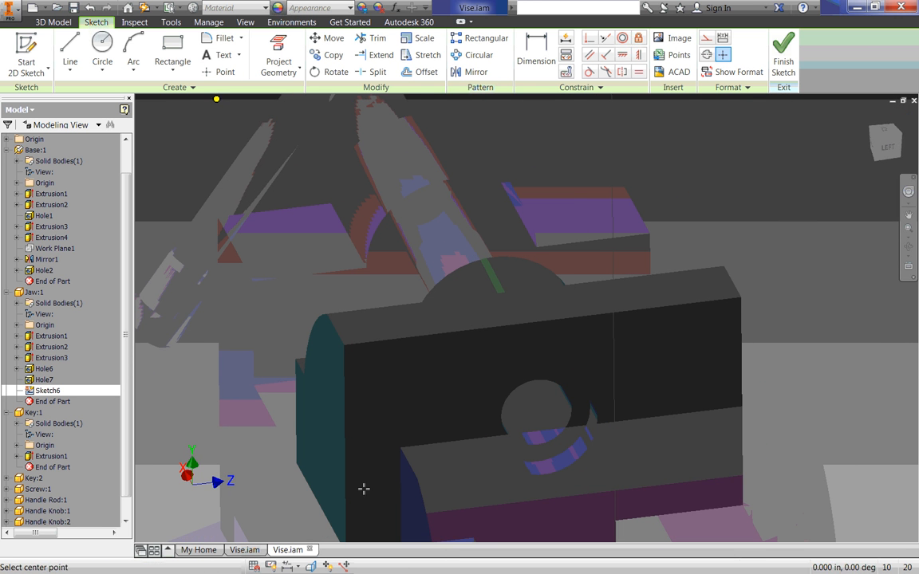
{"action": "left_click", "coordinate": [425, 425]}
{"action": "left_click", "coordinate": [644, 404]}
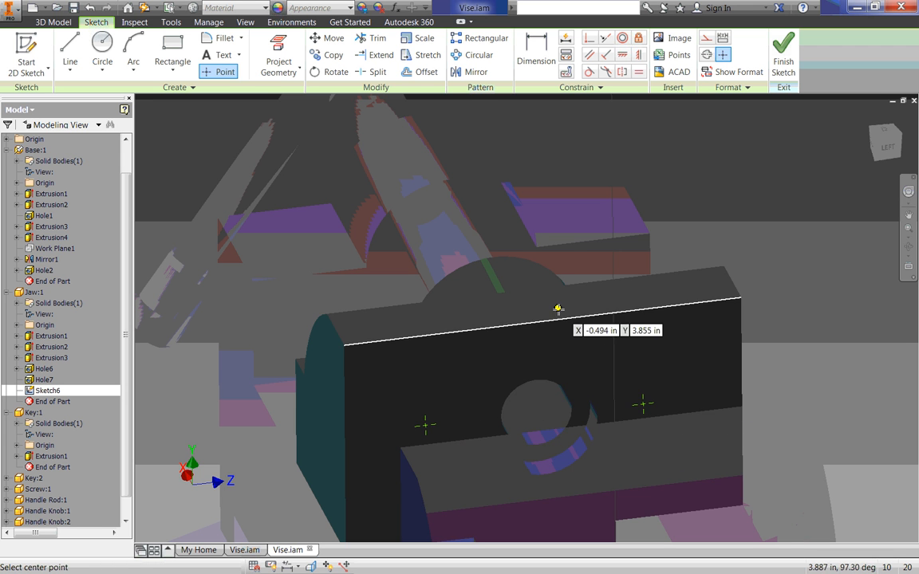
{"action": "key", "text": "Escape"}
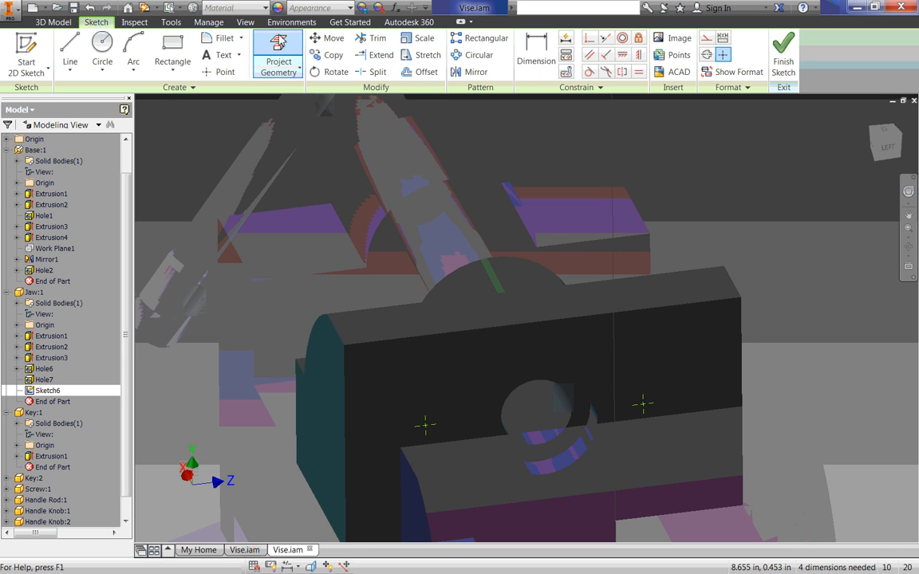
- Project the counterbore's circular edge into the jaw face sketch
{"action": "left_click", "coordinate": [291, 22]}
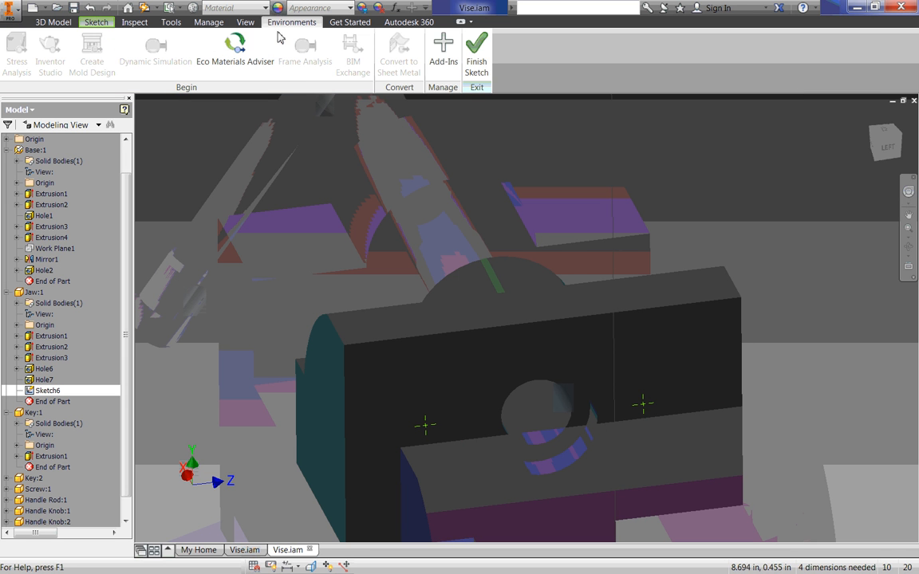
{"action": "left_click", "coordinate": [97, 23]}
{"action": "left_click", "coordinate": [278, 56]}
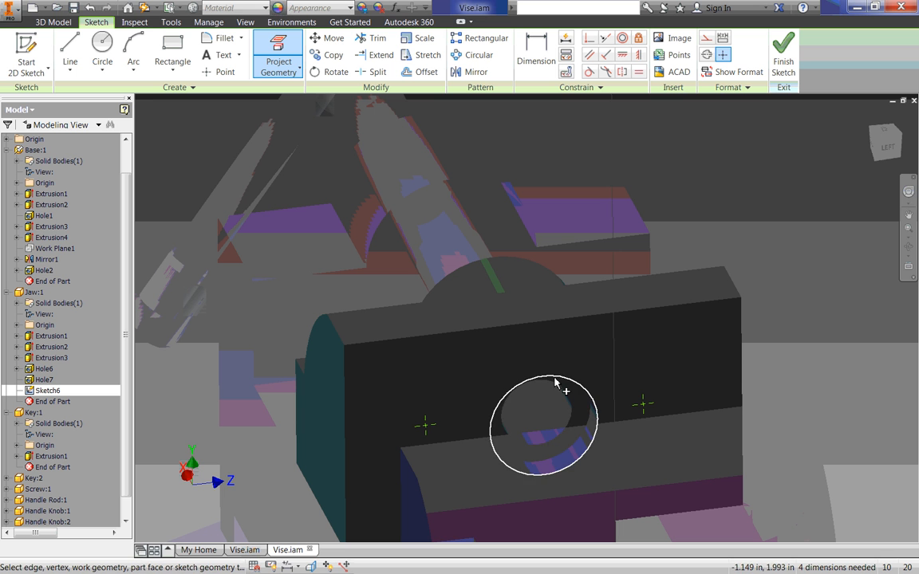
{"action": "left_click", "coordinate": [568, 381]}
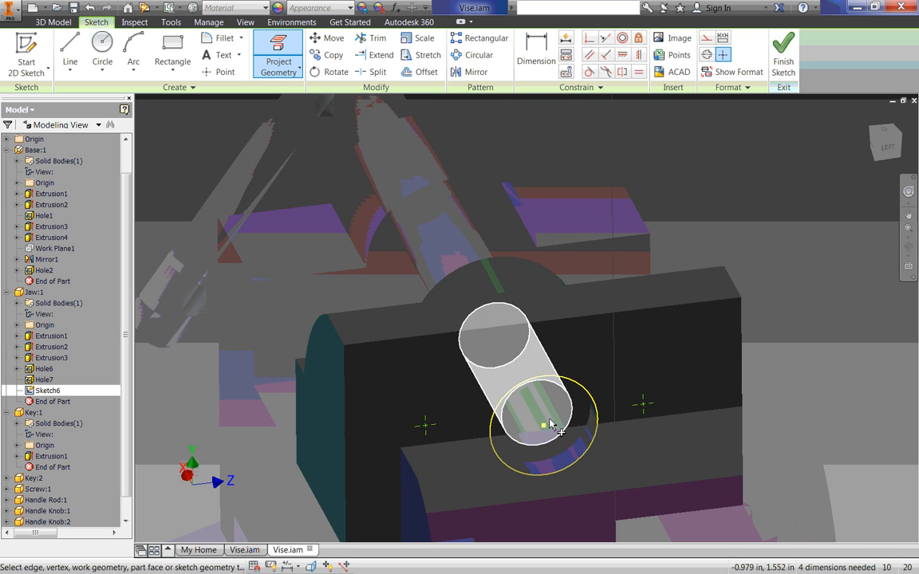
- Align both sketch points horizontally with the center of the projected counterbore circle
{"action": "left_click", "coordinate": [622, 54]}
{"action": "left_click", "coordinate": [640, 406]}
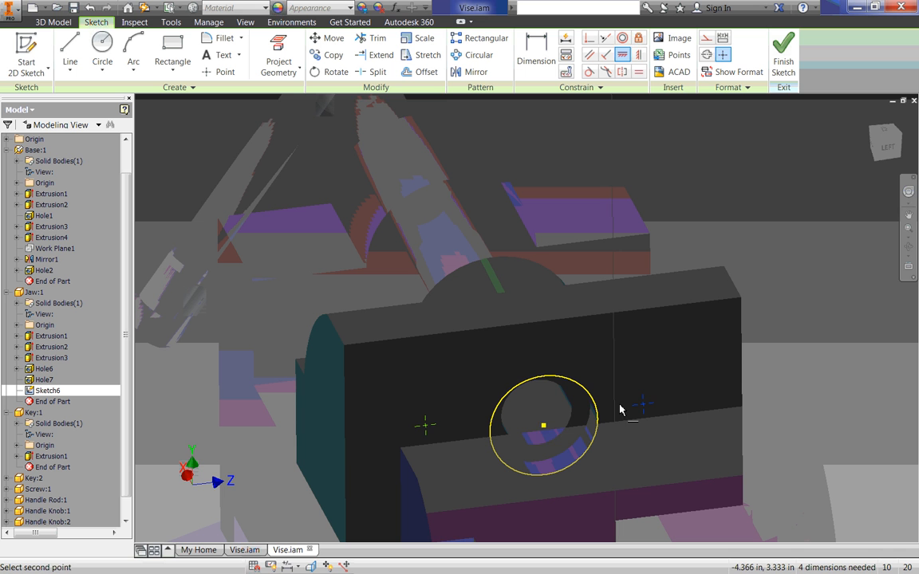
{"action": "left_click", "coordinate": [544, 429]}
{"action": "left_click", "coordinate": [545, 428]}
{"action": "left_click", "coordinate": [425, 424]}
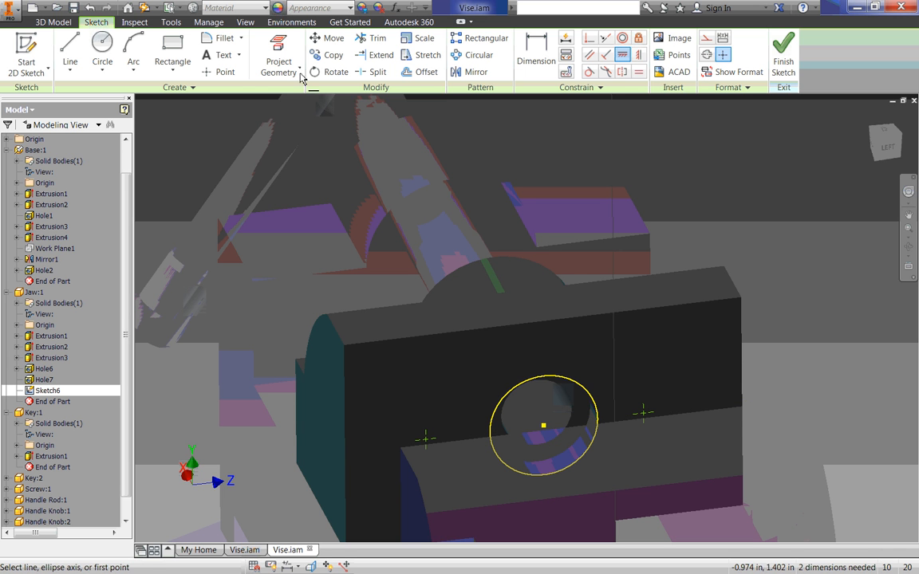
- Dimension each sketch point 0.75 in from the nearest vertical edge of the clamping face
{"action": "left_click", "coordinate": [536, 54]}
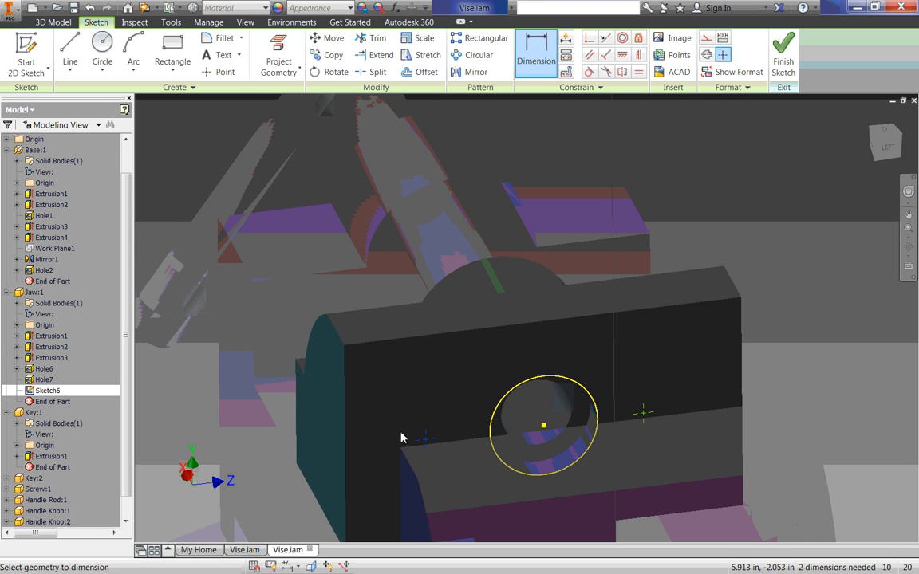
{"action": "left_click", "coordinate": [345, 424]}
{"action": "left_click", "coordinate": [373, 386]}
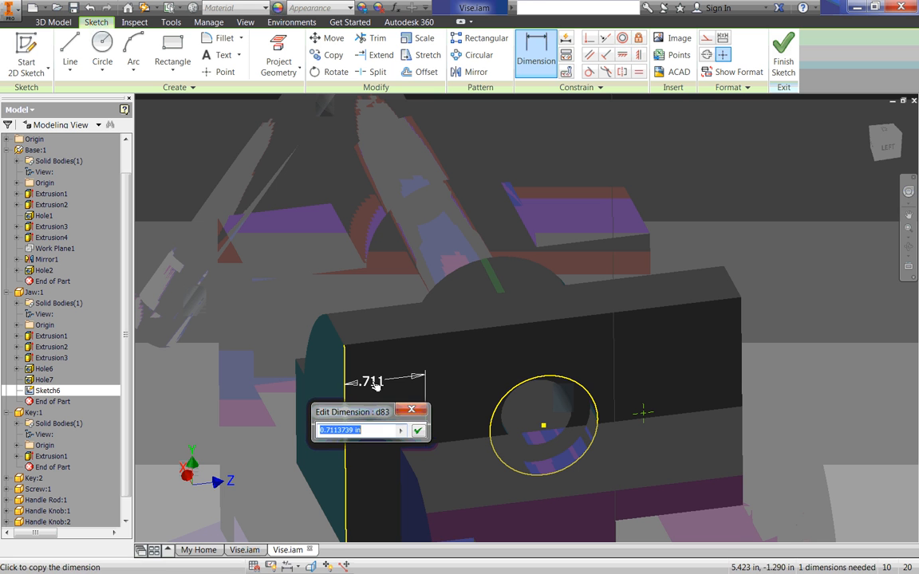
{"action": "type", "text": ".75"}
{"action": "key", "text": "Return"}
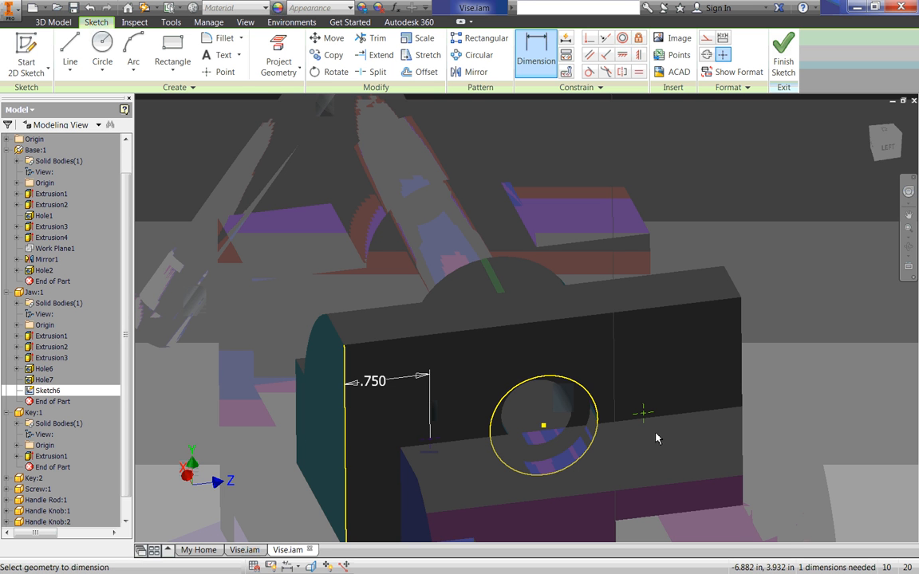
{"action": "left_click", "coordinate": [744, 382]}
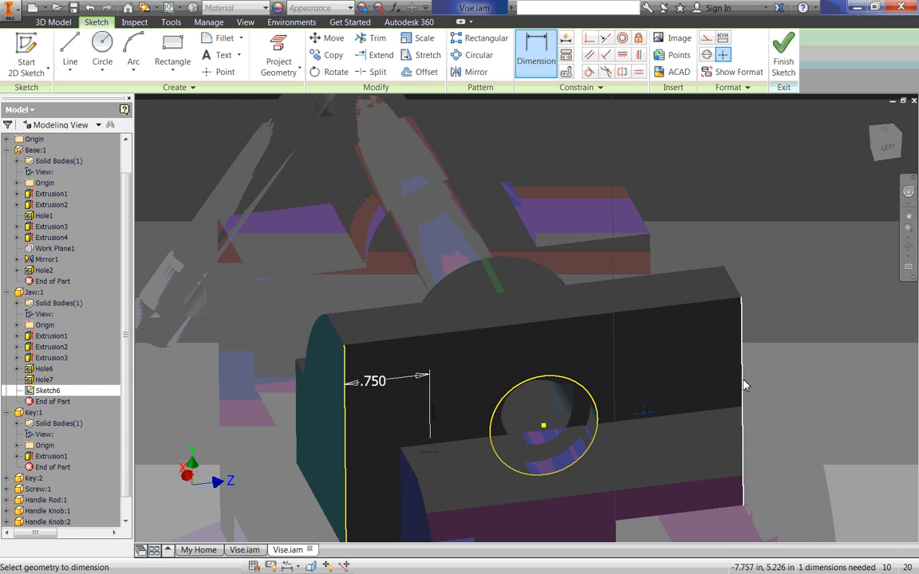
{"action": "left_click", "coordinate": [677, 345]}
{"action": "type", "text": "75"}
{"action": "key", "text": "Return"}
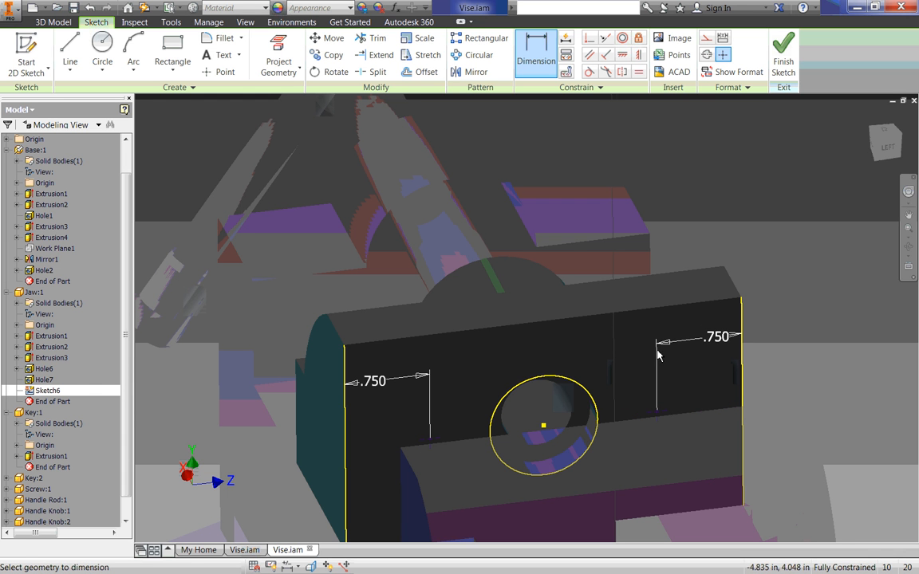
- Start a hole feature on both sketch points, using the plain drilled shape, Distance termination and the tapped hole type
{"action": "mouse_move", "coordinate": [656, 352]}
{"action": "middle_mouse_down", "text": "shift"}
{"action": "mouse_move", "coordinate": [697, 320]}
{"action": "mouse_move", "coordinate": [689, 342]}
{"action": "mouse_move", "coordinate": [684, 336]}
{"action": "middle_mouse_up", "text": "shift"}
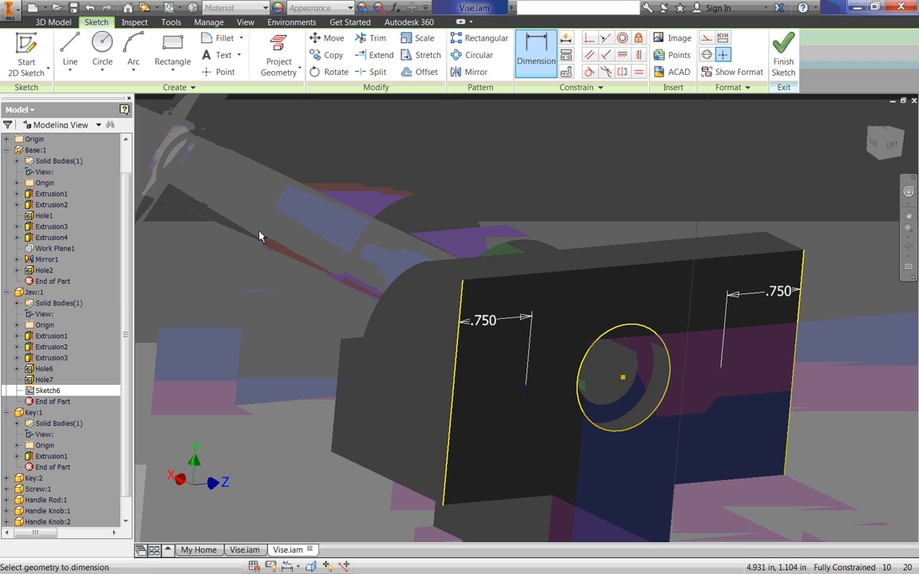
{"action": "key", "text": "h"}
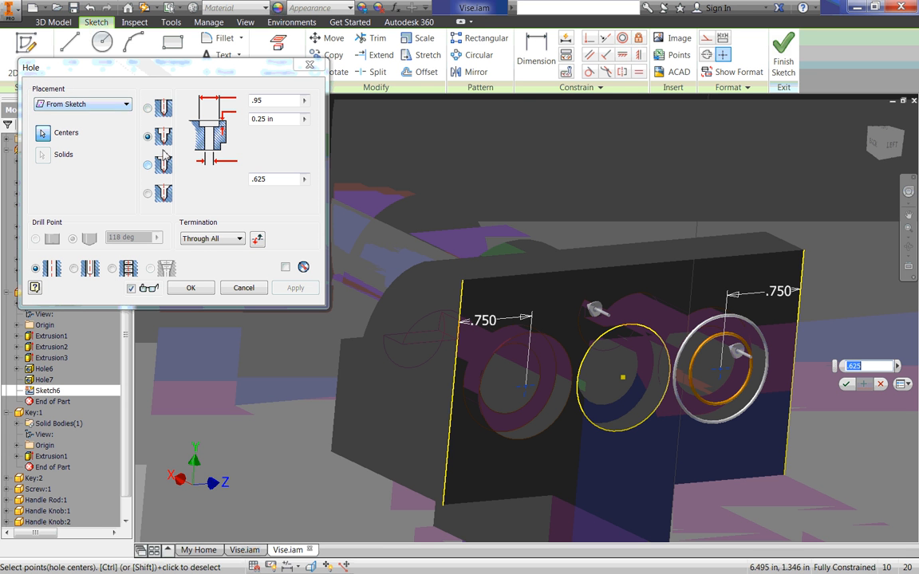
{"action": "left_click", "coordinate": [147, 108]}
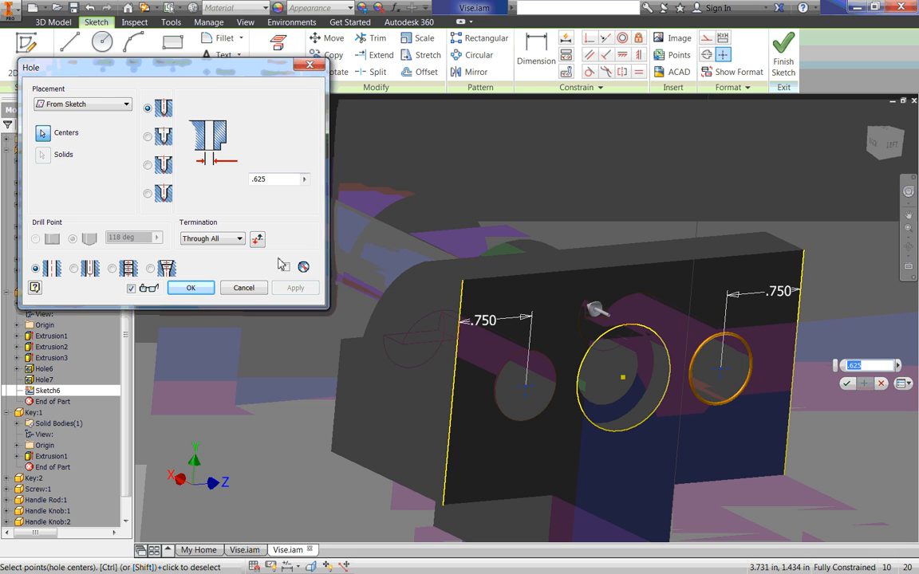
{"action": "left_click", "coordinate": [214, 238]}
{"action": "left_click", "coordinate": [214, 248]}
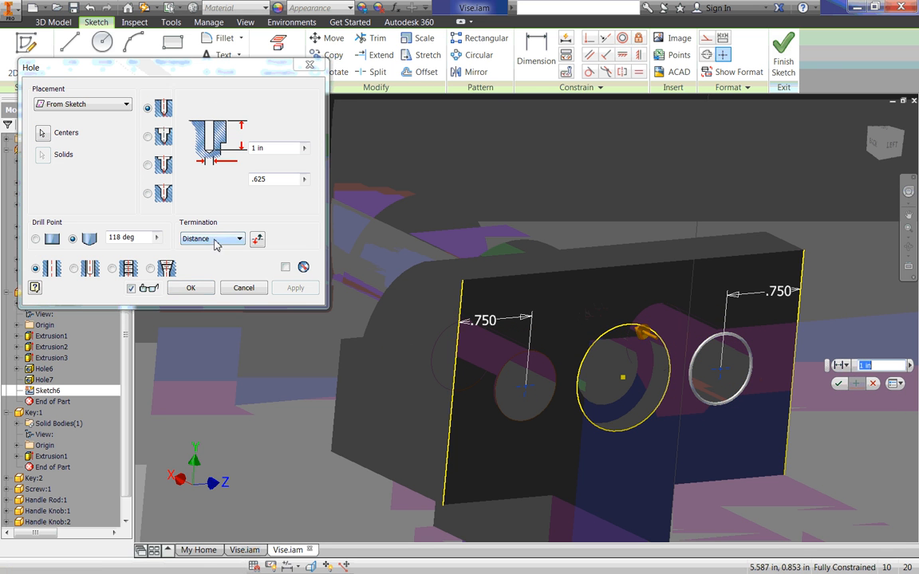
{"action": "left_click", "coordinate": [114, 271]}
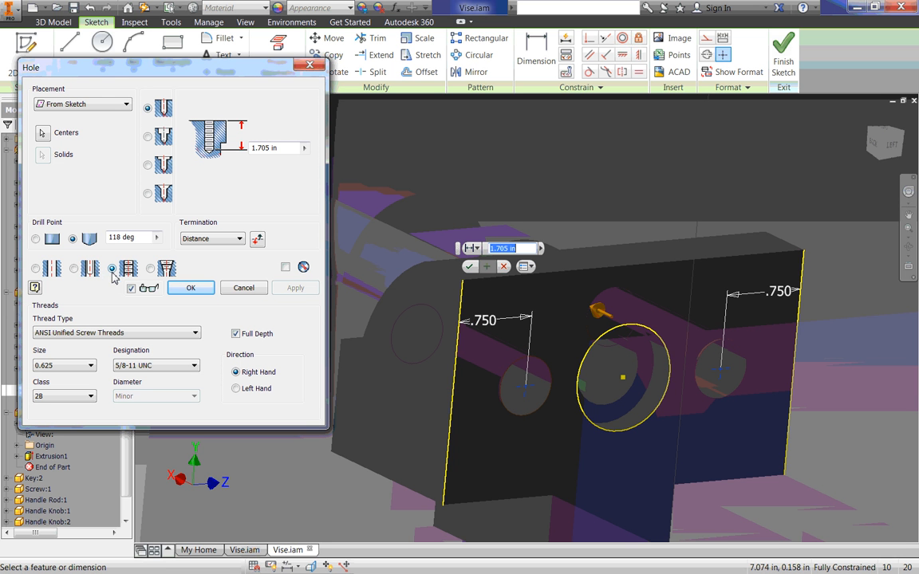
- Turn off full-depth threading and set the ANSI Unified thread size to 0.19 (#10)
{"action": "left_click", "coordinate": [236, 334]}
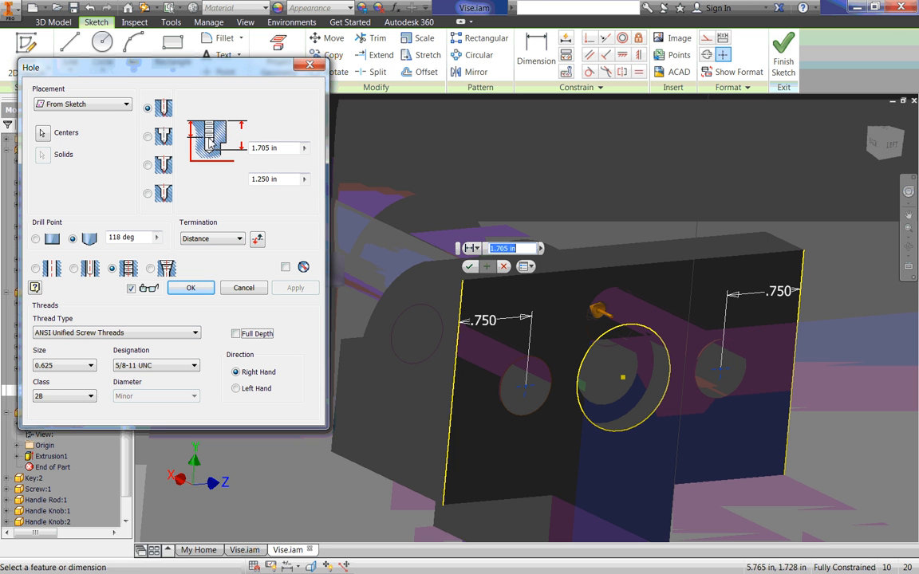
{"action": "left_click", "coordinate": [75, 367]}
{"action": "scroll", "coordinate": [80, 256], "scroll_direction": "up", "scroll_amount": 6}
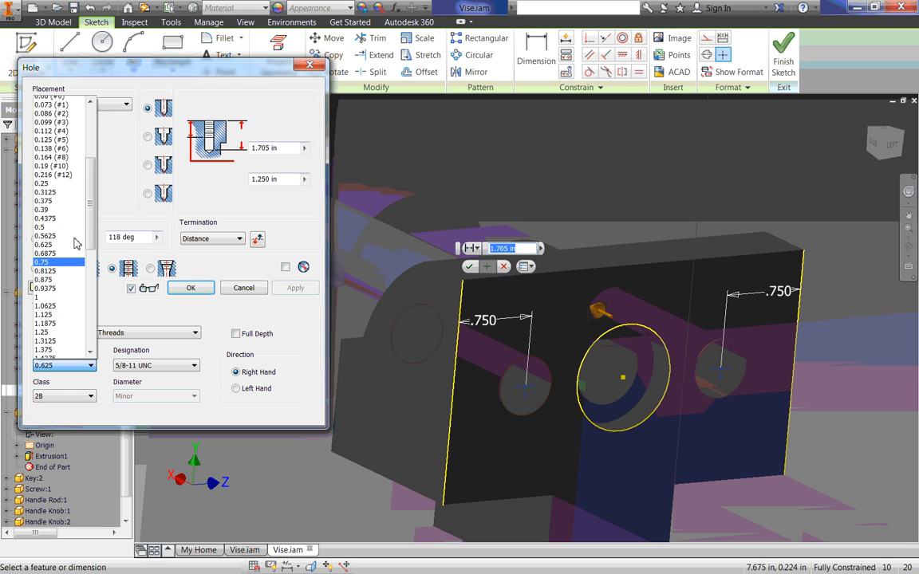
{"action": "left_click", "coordinate": [47, 178]}
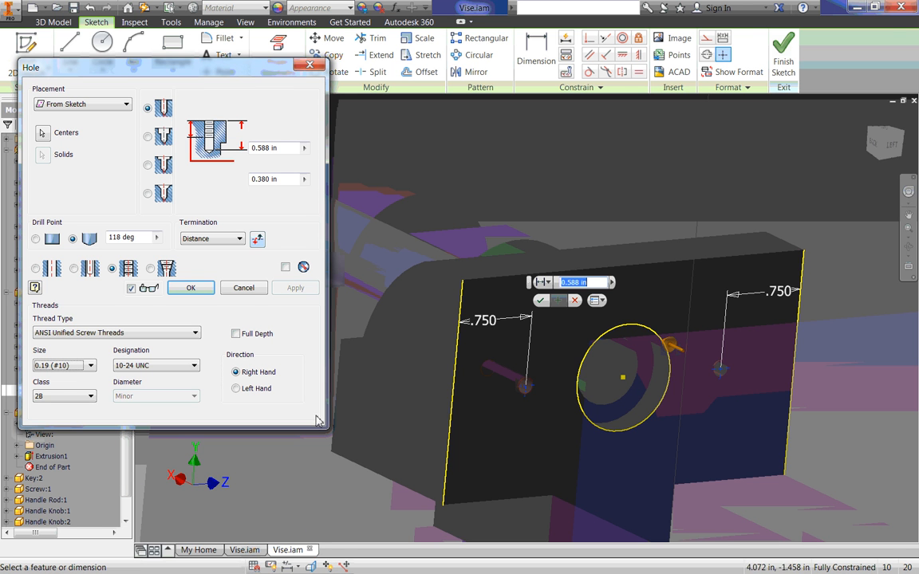
- Set the thread depth to 0.5 in and create the two tapped holes
{"action": "left_click", "coordinate": [279, 180]}
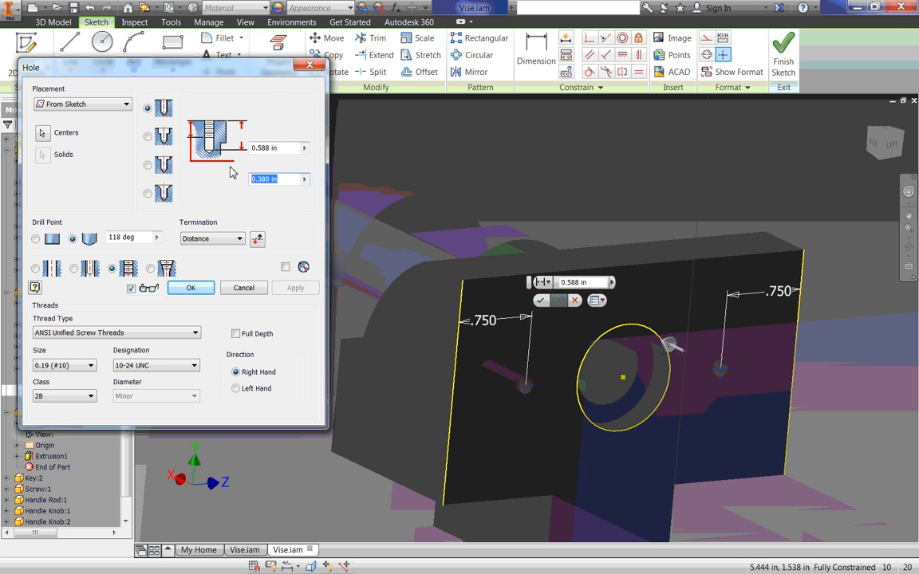
{"action": "type", "text": ".5"}
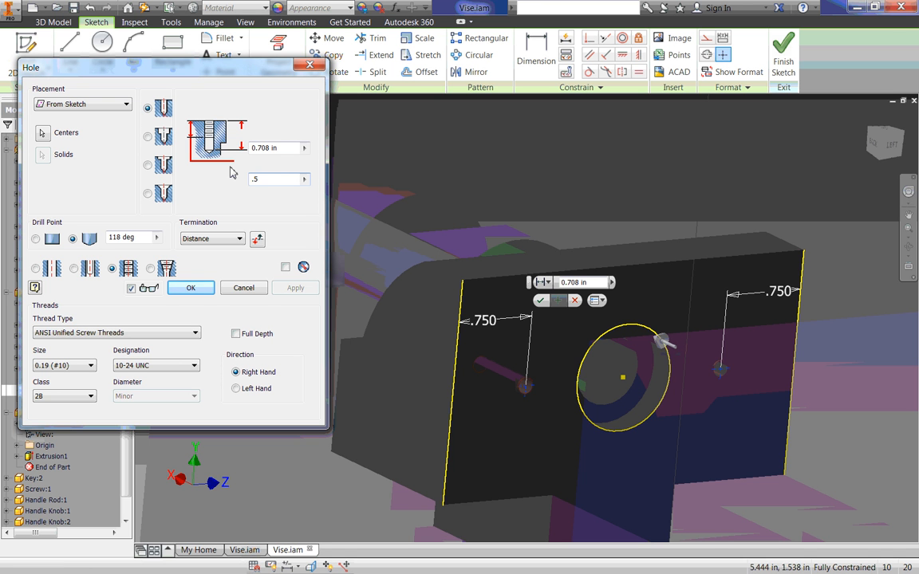
{"action": "left_click", "coordinate": [265, 149]}
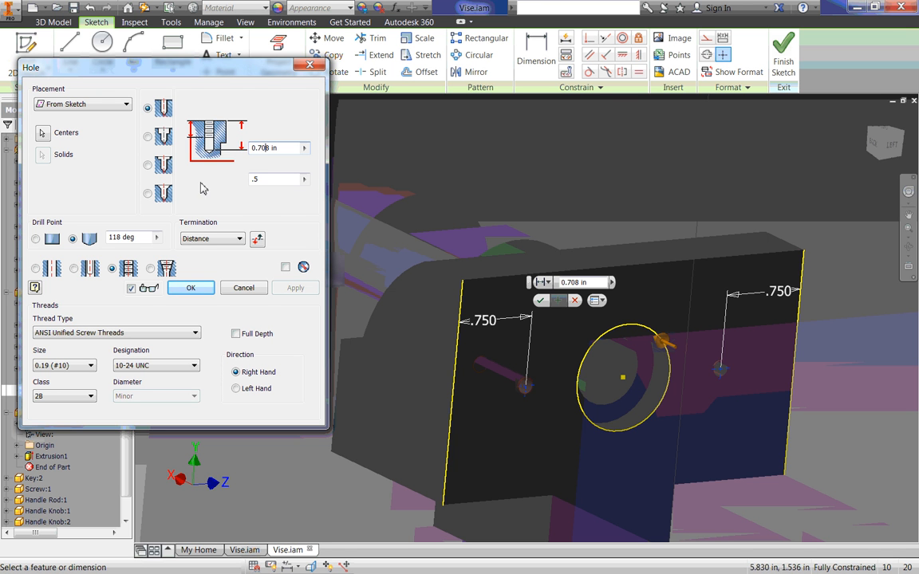
{"action": "left_click", "coordinate": [183, 292]}
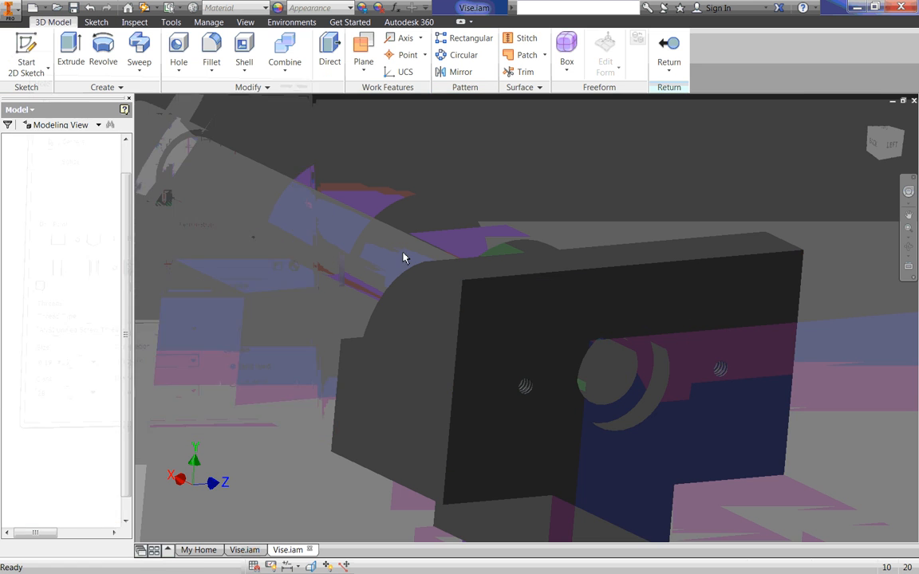
{"action": "middle_click_drag", "start_coordinate": [594, 374], "coordinate": [545, 301], "text": "shift"}
{"action": "scroll", "coordinate": [539, 320], "scroll_direction": "down", "scroll_amount": 8}
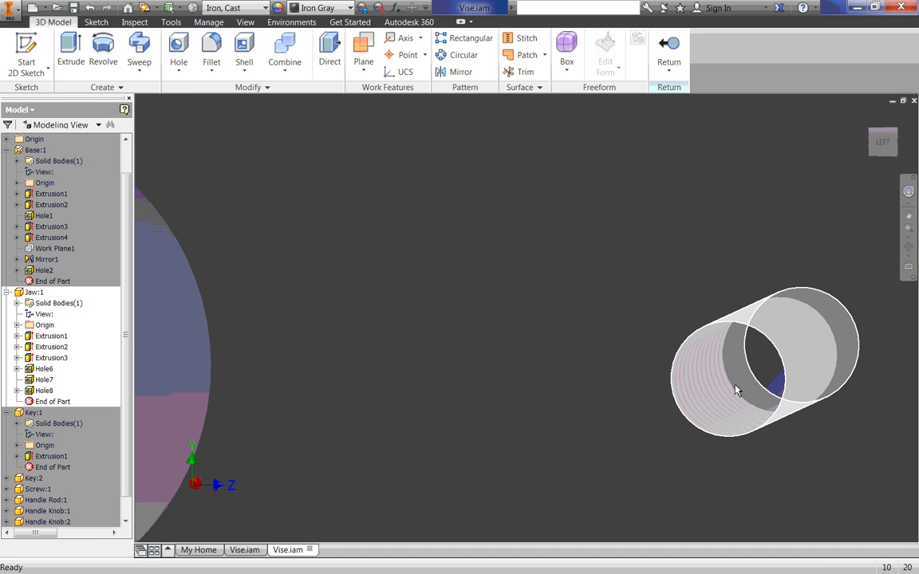
{"action": "scroll", "coordinate": [730, 364], "scroll_direction": "up", "scroll_amount": 8}
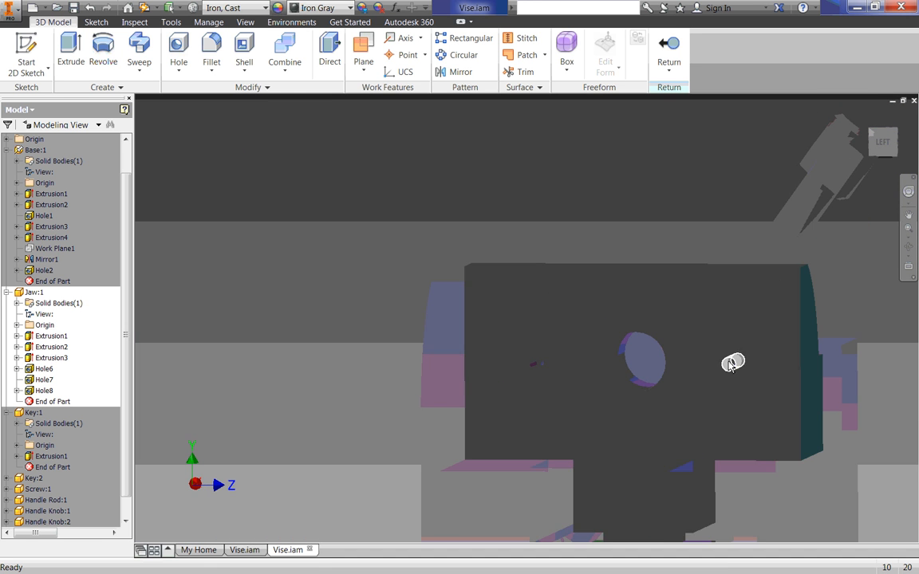
- Finish editing the jaw, accept the assembly update error, and delete the jaw's broken Insert:4 constraint
{"action": "middle_click_drag", "start_coordinate": [642, 324], "coordinate": [628, 362], "text": "shift"}
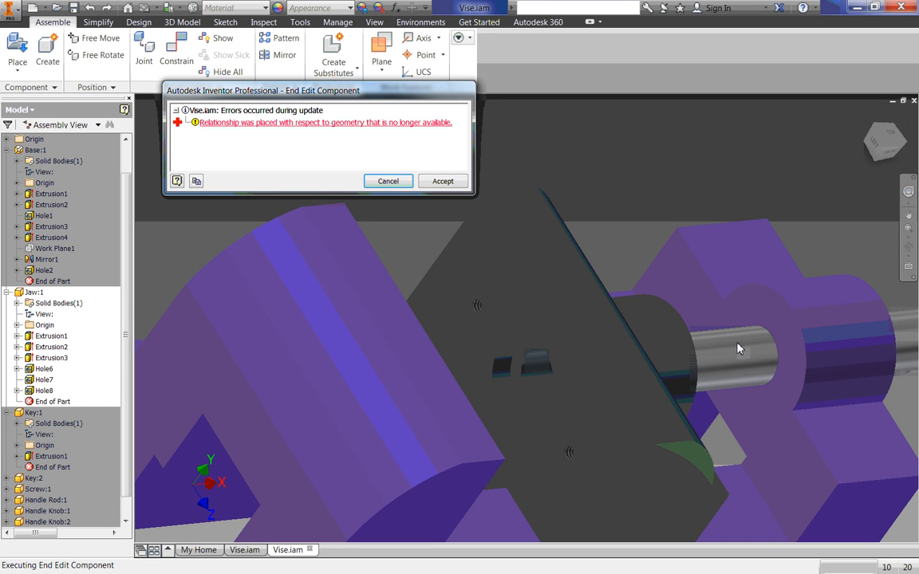
{"action": "left_click", "coordinate": [443, 181]}
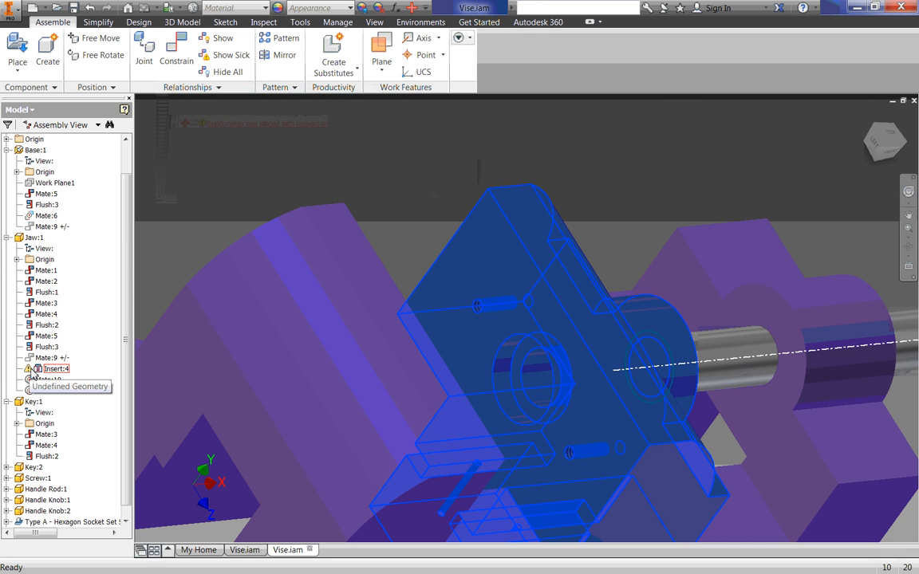
{"action": "right_click", "coordinate": [33, 371]}
{"action": "left_click", "coordinate": [56, 383]}
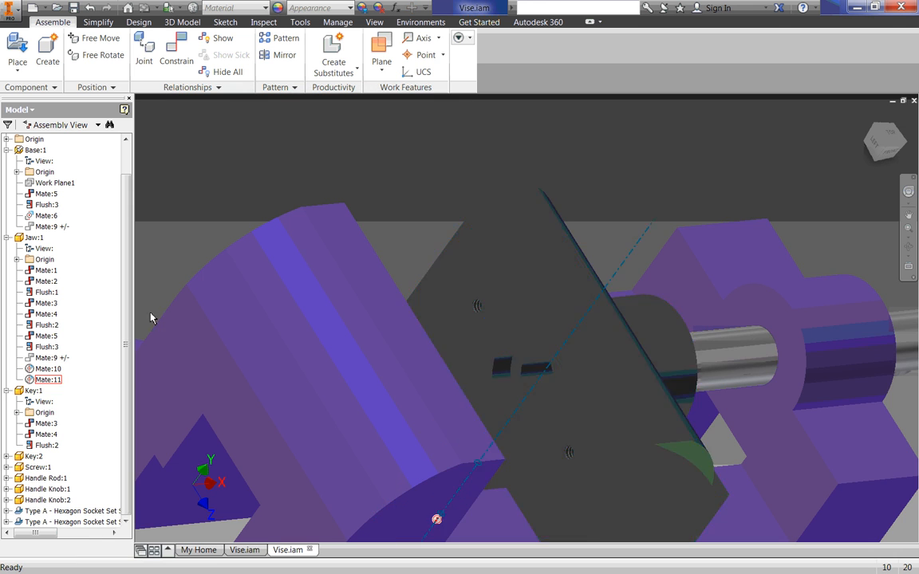
- Slide the jaw along the vise base and leave it between the fixed jaw and the free end of the screw
{"action": "middle_click_drag", "start_coordinate": [599, 324], "coordinate": [516, 309], "text": "shift"}
{"action": "left_click_drag", "start_coordinate": [530, 329], "coordinate": [339, 318]}
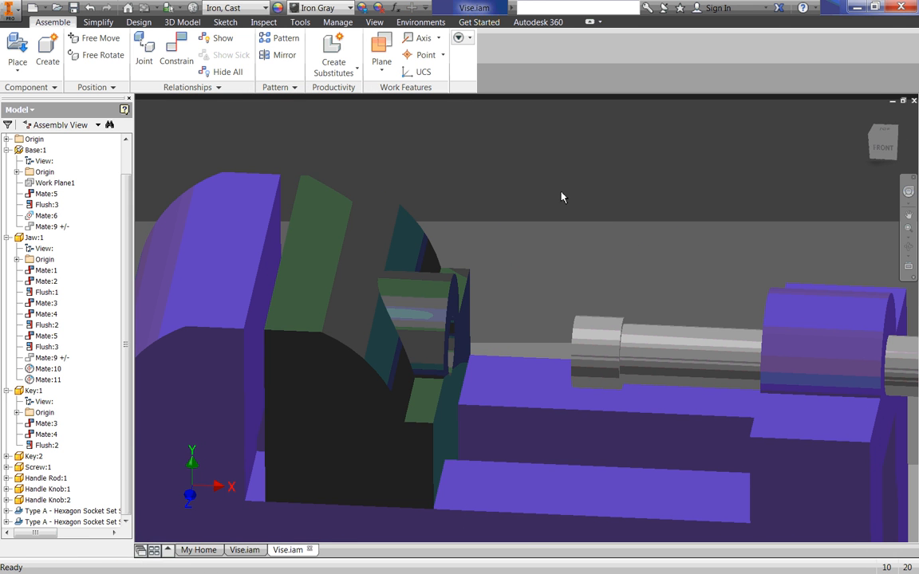
{"action": "middle_click_drag", "start_coordinate": [523, 355], "coordinate": [484, 365], "text": "shift"}
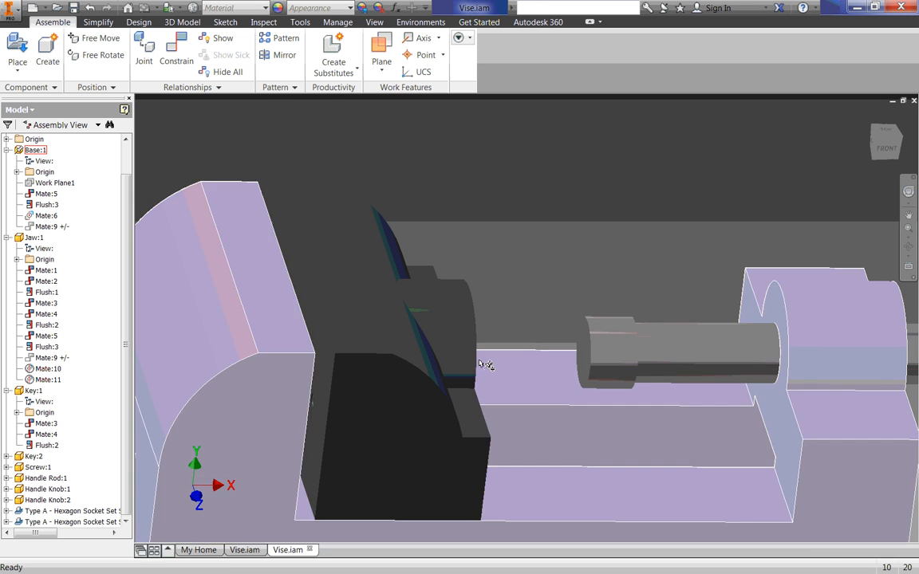
{"action": "left_click_drag", "start_coordinate": [347, 347], "coordinate": [467, 291]}
{"action": "scroll", "coordinate": [468, 290], "scroll_direction": "down", "scroll_amount": 3}
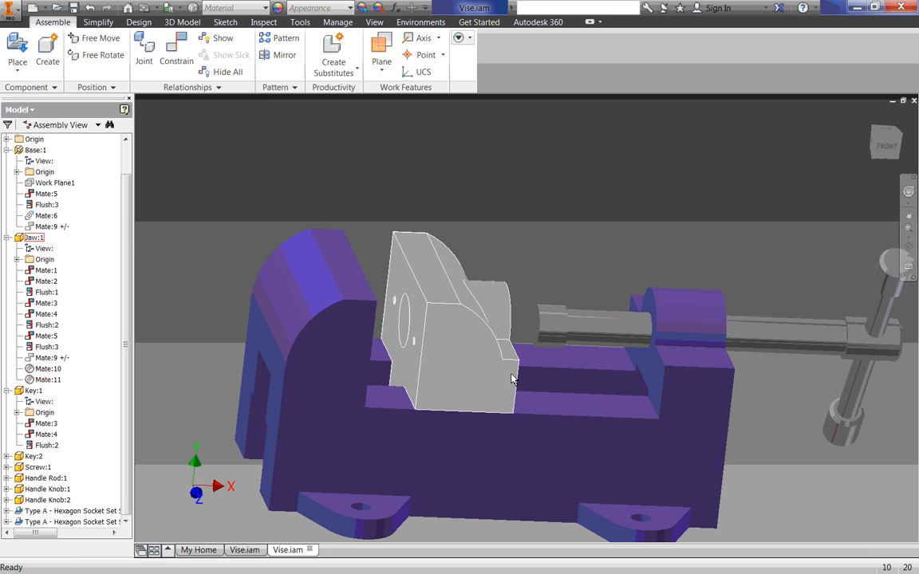
- Measure the length of the bottom edge on the jaw's side face
{"action": "key", "text": "m"}
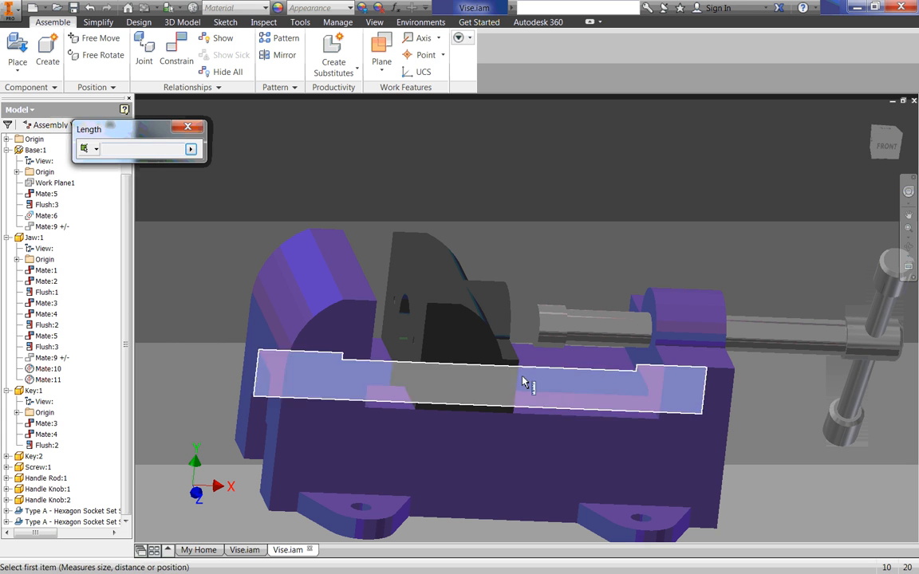
{"action": "left_click", "coordinate": [506, 417]}
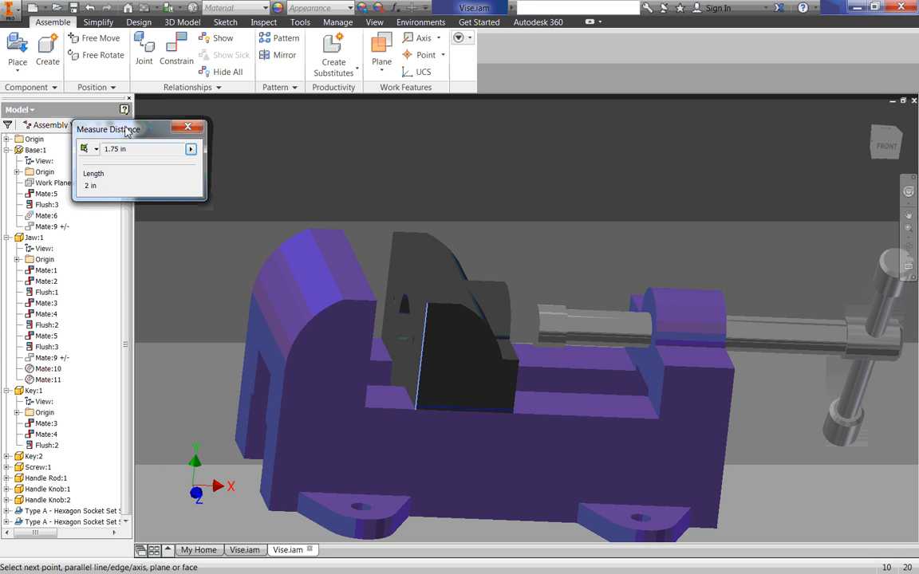
{"action": "left_click", "coordinate": [180, 125]}
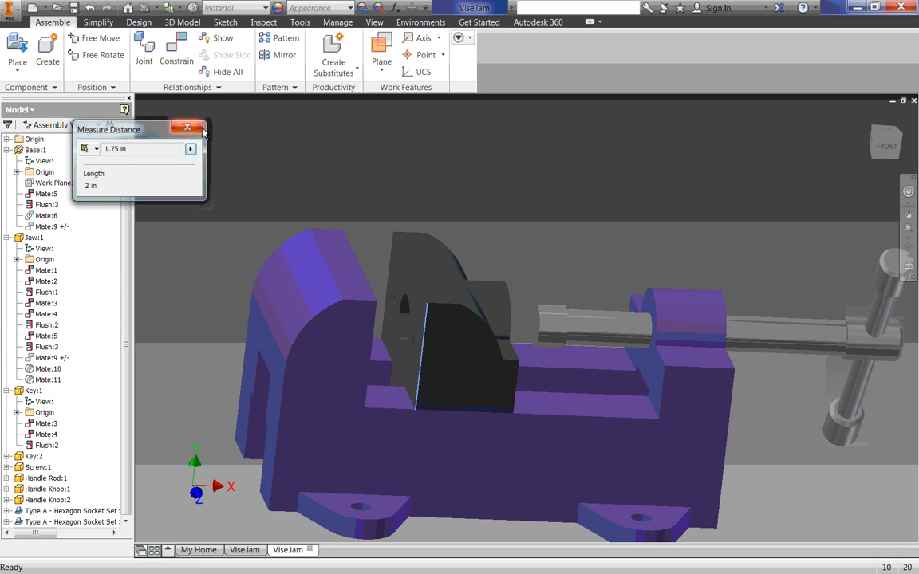
- Edit the Screw part in place and open Sketch1 of its Revolution1 feature with the whole profile in view
{"action": "double_click", "coordinate": [581, 326]}
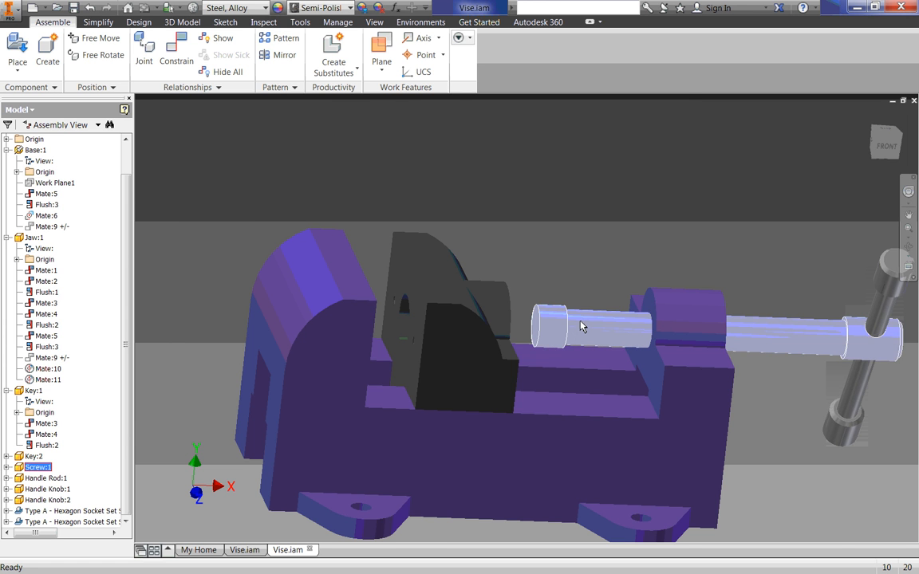
{"action": "scroll", "coordinate": [613, 356], "scroll_direction": "down", "scroll_amount": 3}
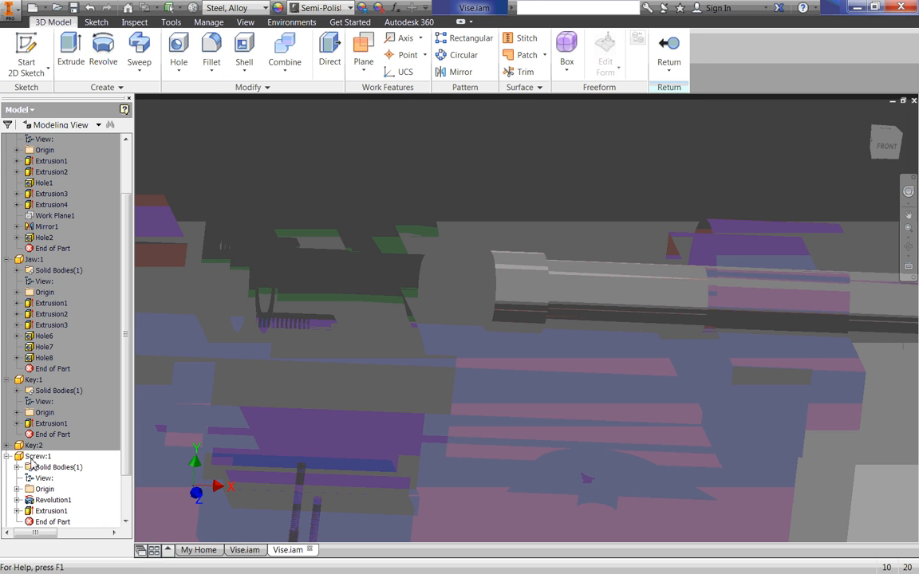
{"action": "scroll", "coordinate": [21, 504], "scroll_direction": "down", "scroll_amount": 2}
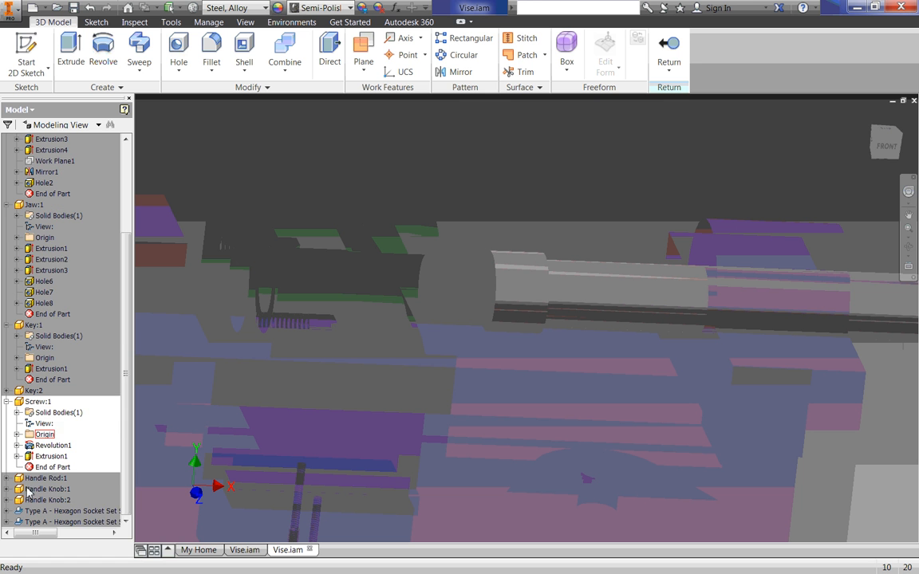
{"action": "left_click", "coordinate": [18, 445]}
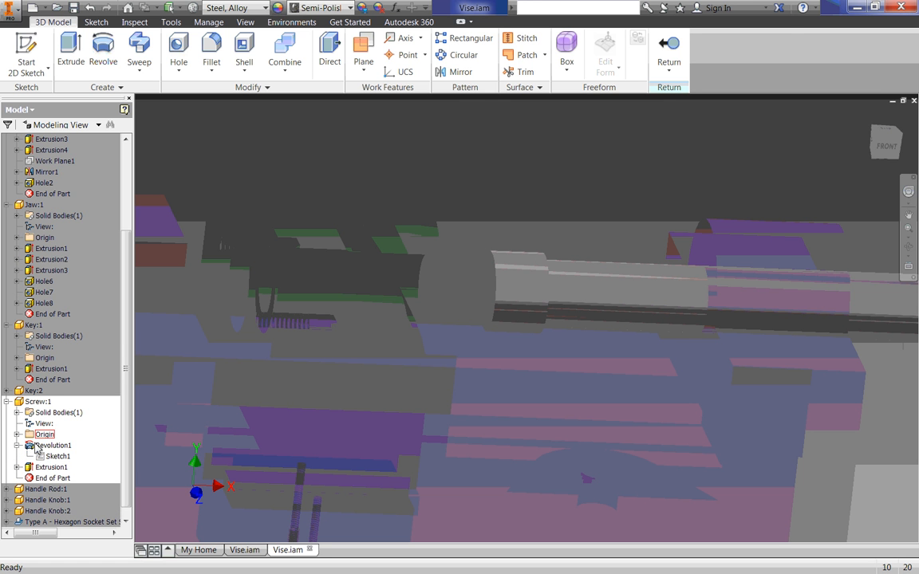
{"action": "double_click", "coordinate": [53, 456]}
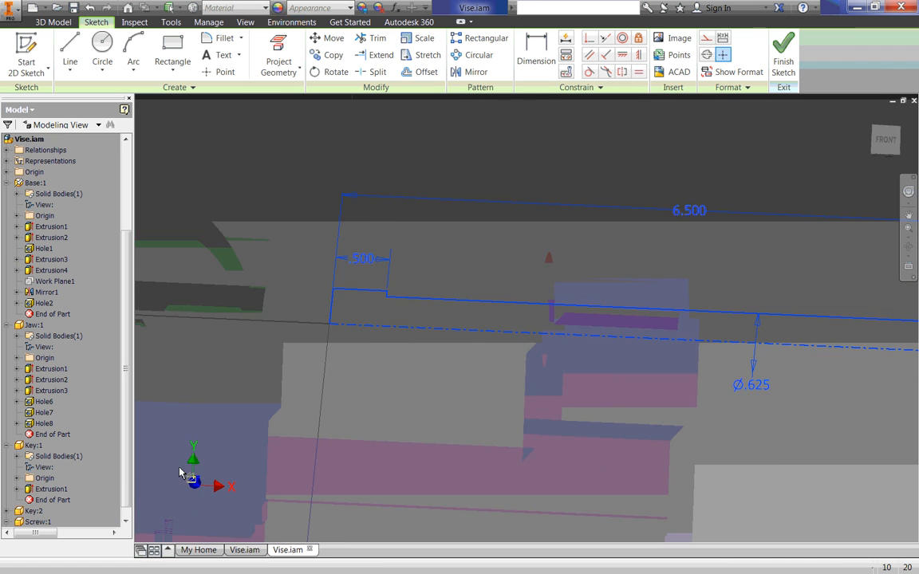
{"action": "middle_click_drag", "start_coordinate": [240, 284], "coordinate": [356, 264]}
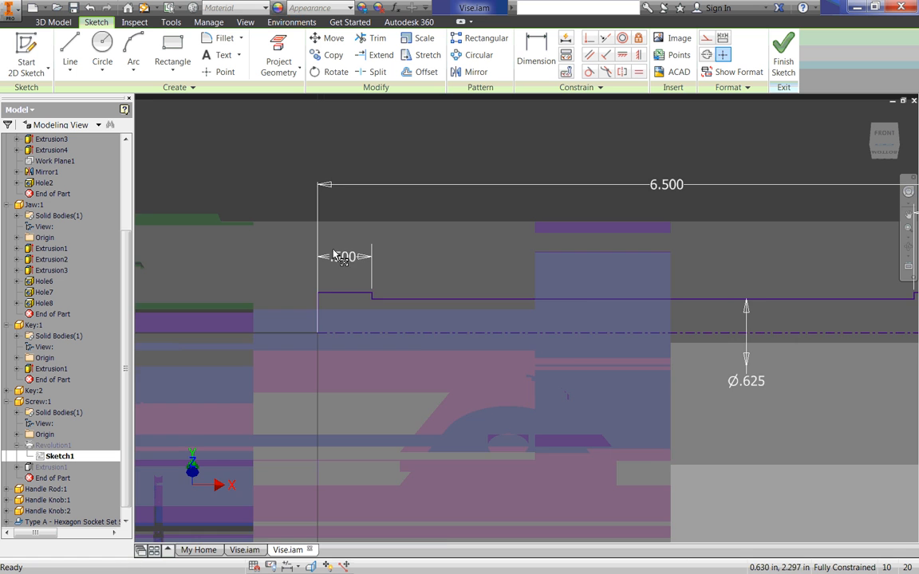
{"action": "scroll", "coordinate": [302, 248], "scroll_direction": "down", "scroll_amount": 3}
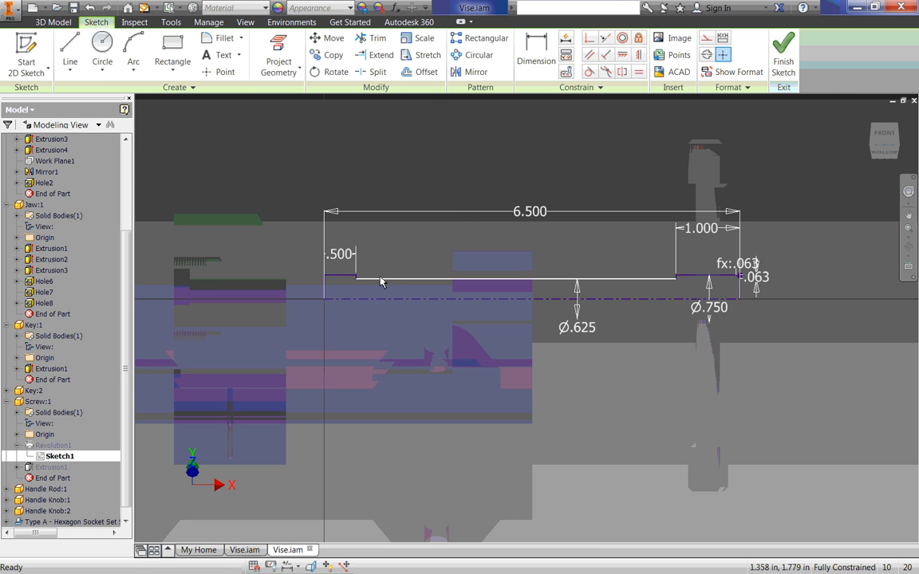
- Increase the screw profile's overall length by 1.25 in, to 7.750 in
{"action": "double_click", "coordinate": [535, 217]}
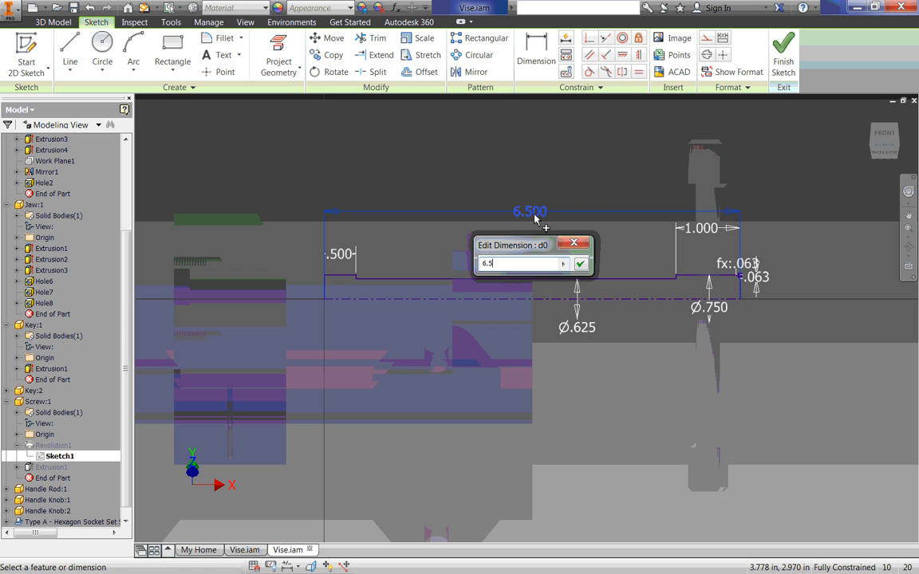
{"action": "type", "text": "+1.25"}
{"action": "key", "text": "Return"}
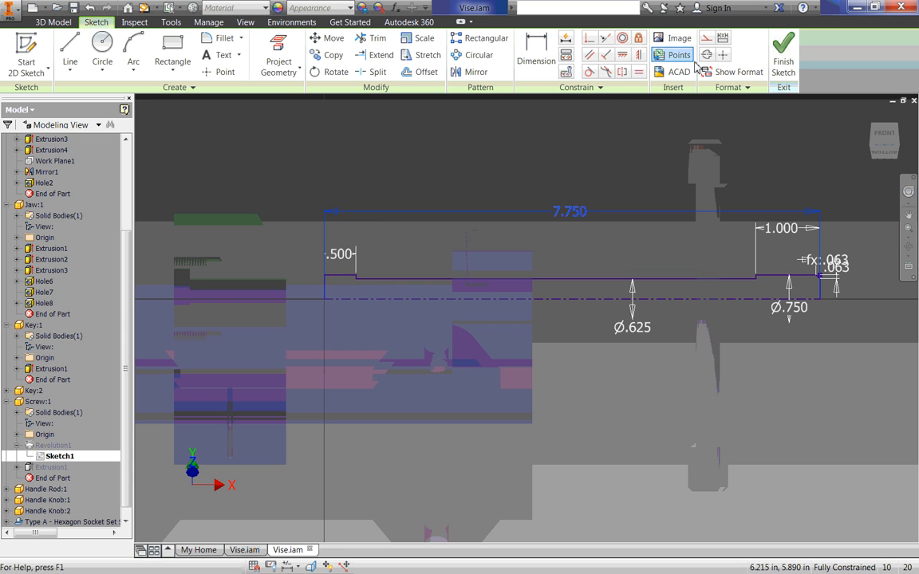
- Delete the 0.500 collar length dimension and the stepped collar lines at the jaw end of the screw profile
{"action": "left_click", "coordinate": [353, 233]}
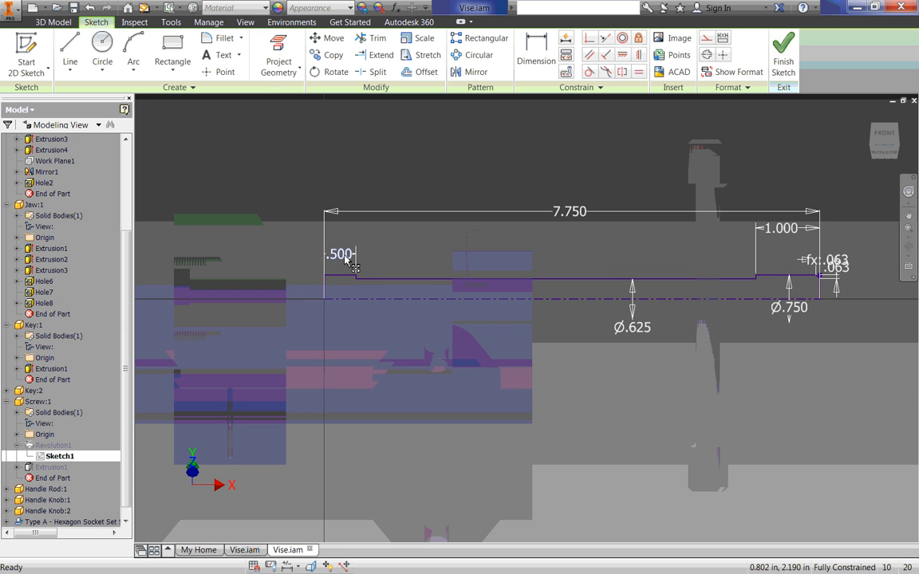
{"action": "scroll", "coordinate": [344, 259], "scroll_direction": "up", "scroll_amount": 5}
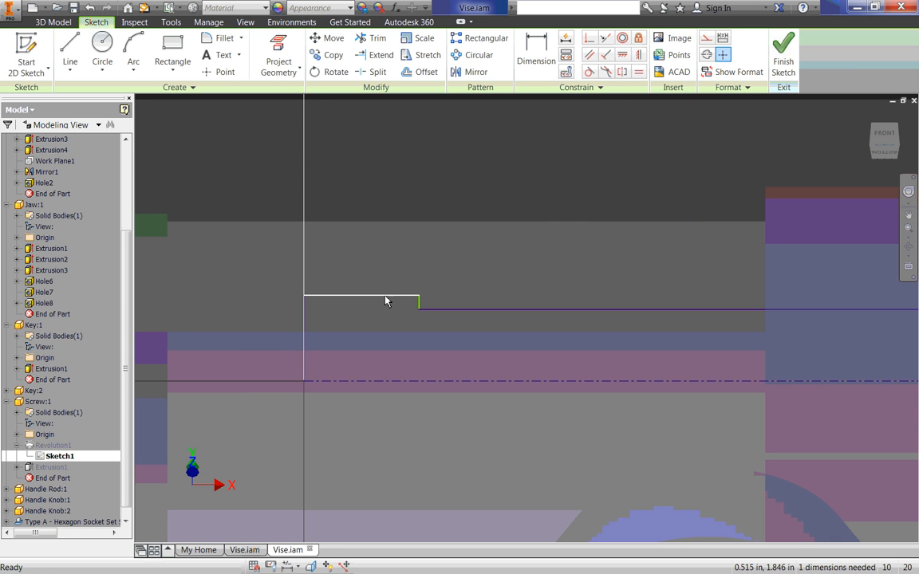
{"action": "left_click", "coordinate": [379, 301]}
{"action": "key", "text": "Delete"}
{"action": "key", "text": "l"}
{"action": "scroll", "coordinate": [303, 243], "scroll_direction": "down", "scroll_amount": 3}
{"action": "scroll", "coordinate": [303, 247], "scroll_direction": "up", "scroll_amount": 3}
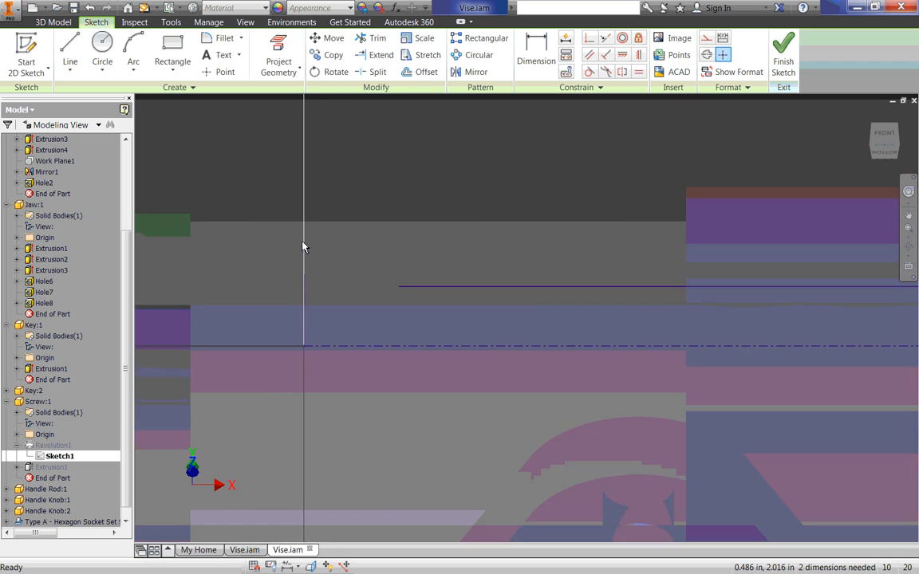
- Pick the vertical end line of the screw profile from beneath the overlapping dimension and delete it
{"action": "scroll", "coordinate": [310, 273], "scroll_direction": "down", "scroll_amount": 2}
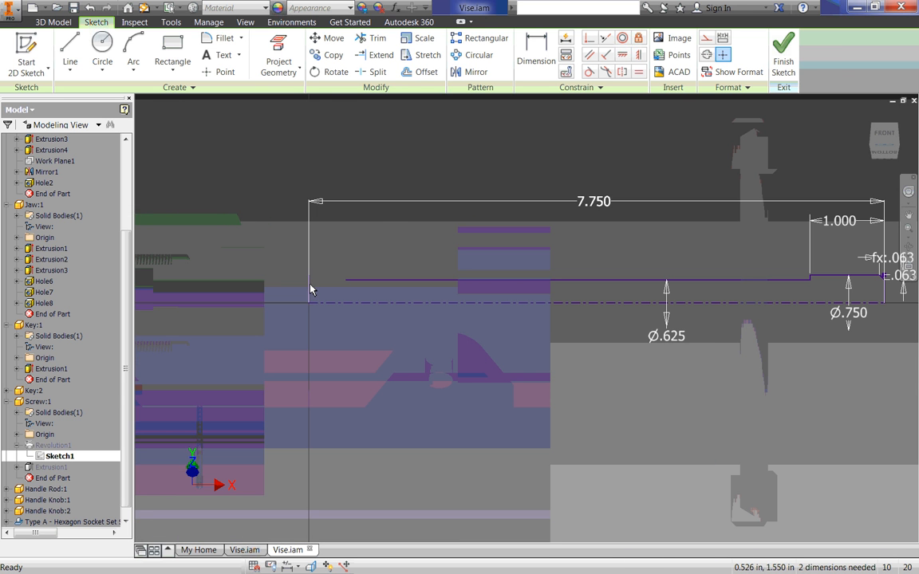
{"action": "scroll", "coordinate": [310, 292], "scroll_direction": "up", "scroll_amount": 3}
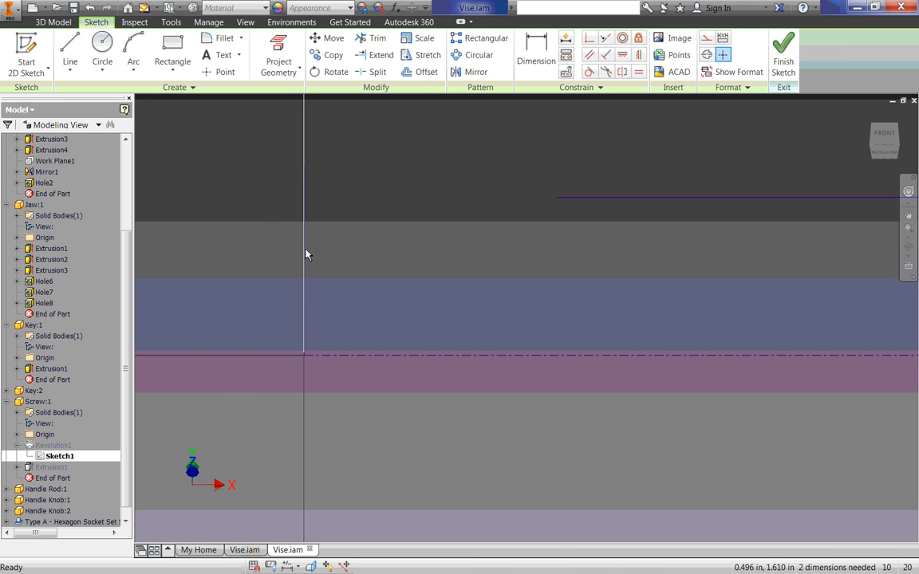
{"action": "right_click", "coordinate": [305, 259]}
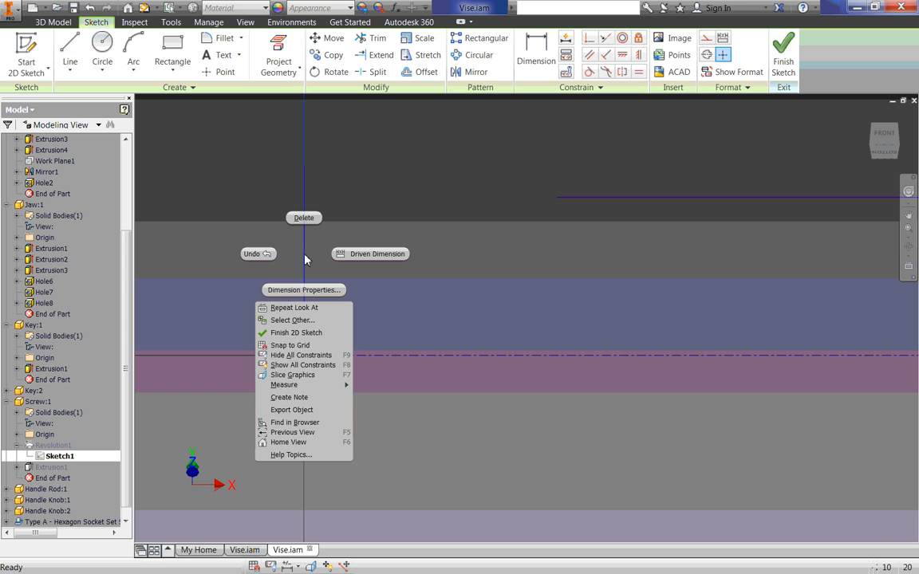
{"action": "left_click", "coordinate": [290, 320]}
{"action": "left_click", "coordinate": [323, 324]}
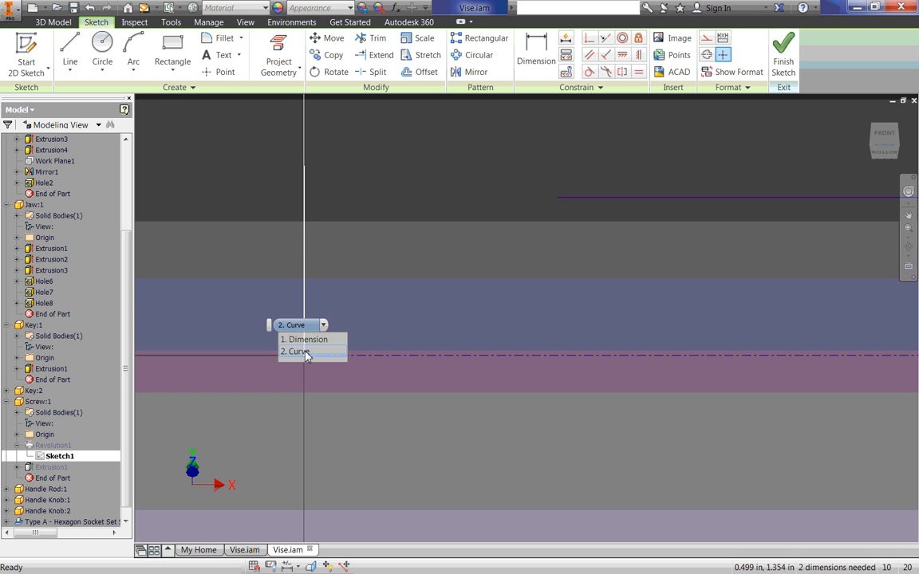
{"action": "left_click", "coordinate": [305, 352]}
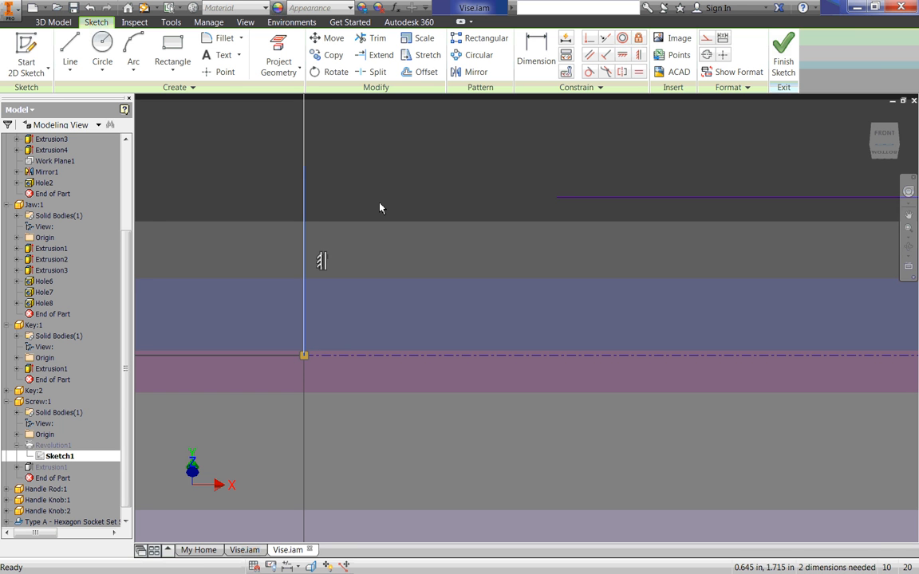
{"action": "key", "text": "Delete"}
- Stretch the shank line past the screw's jaw end and draw a vertical end line from the axis up to it
{"action": "scroll", "coordinate": [380, 208], "scroll_direction": "down", "scroll_amount": 4}
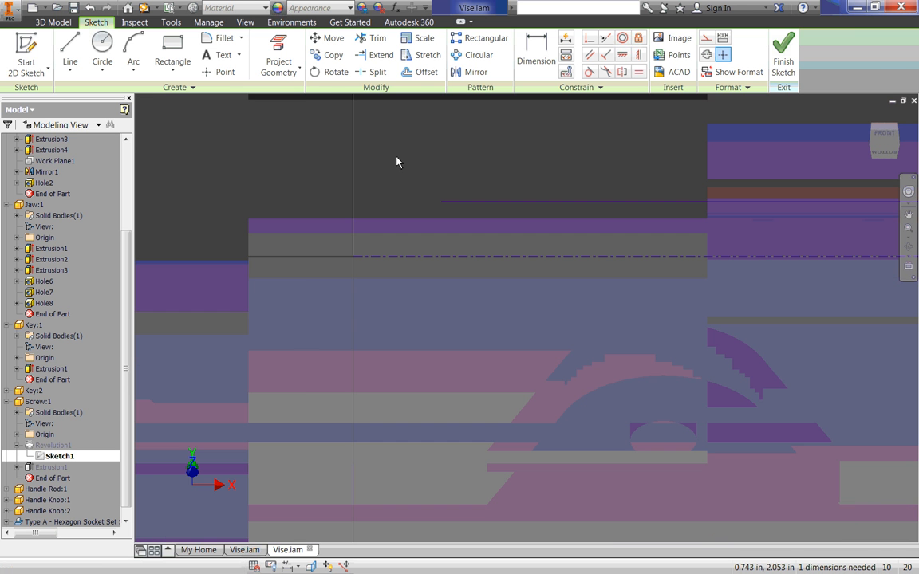
{"action": "mouse_move", "coordinate": [394, 168]}
{"action": "middle_mouse_down"}
{"action": "mouse_move", "coordinate": [361, 223]}
{"action": "mouse_move", "coordinate": [364, 268]}
{"action": "middle_mouse_up"}
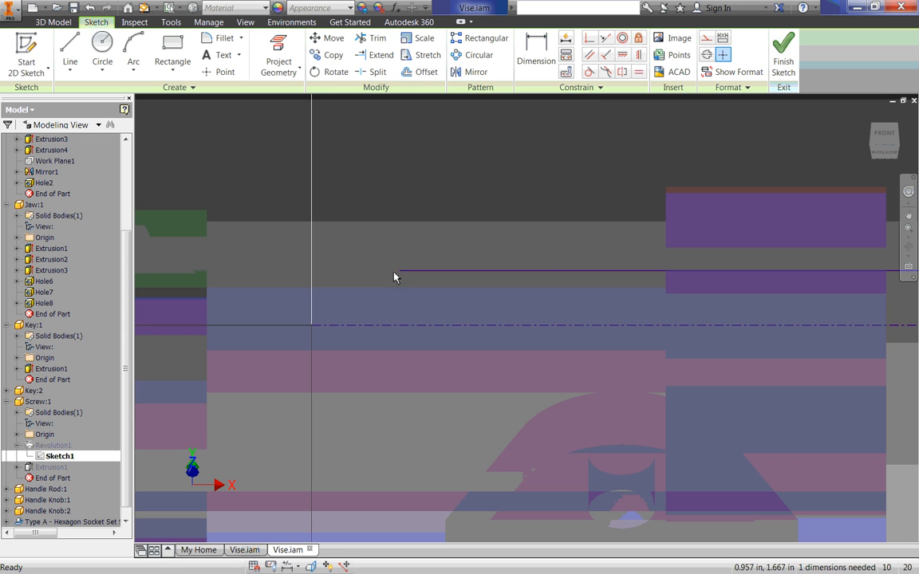
{"action": "left_click_drag", "start_coordinate": [401, 272], "coordinate": [264, 283]}
{"action": "key", "text": "l"}
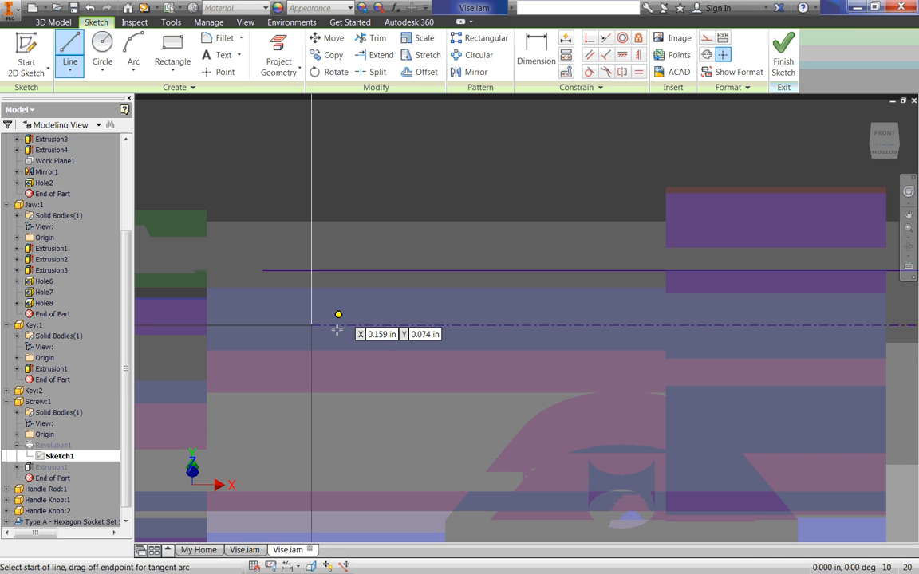
{"action": "left_click", "coordinate": [312, 323]}
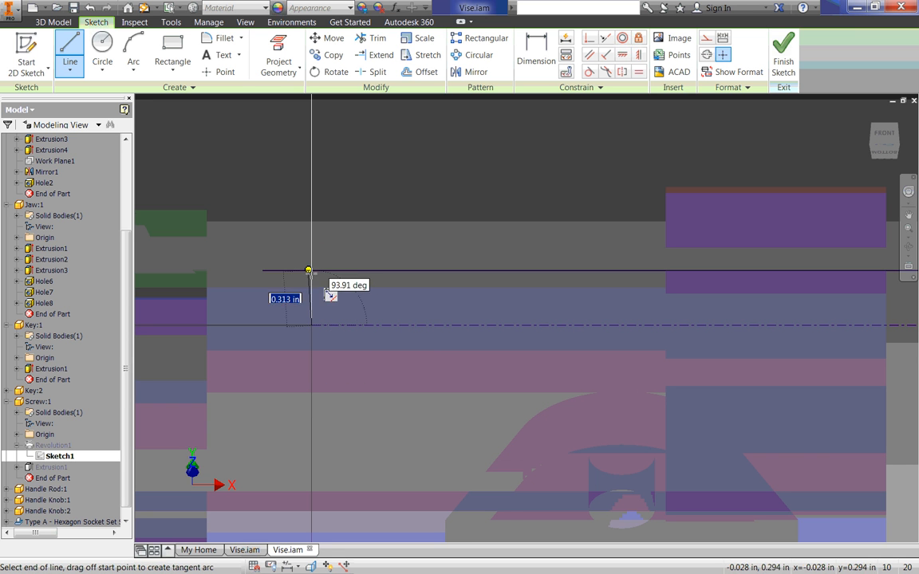
{"action": "left_click", "coordinate": [312, 270]}
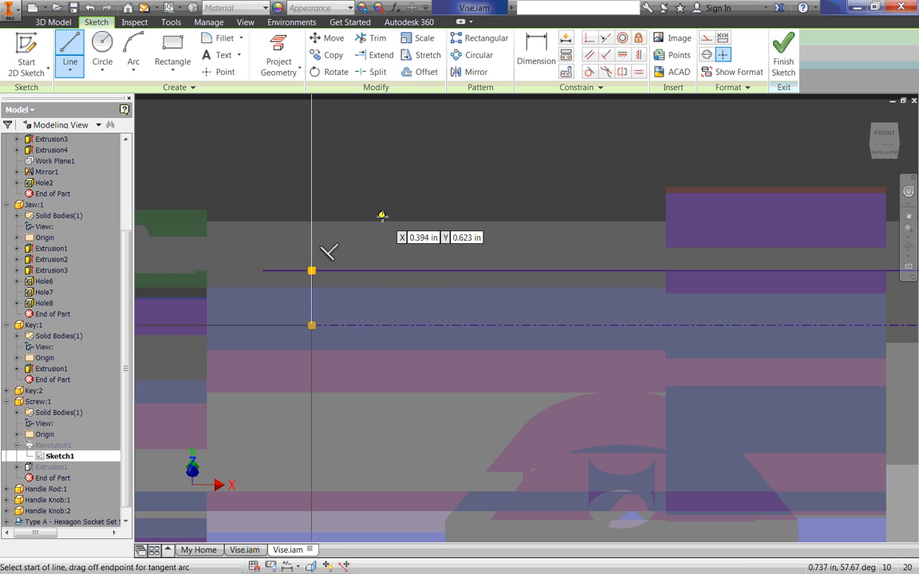
{"action": "key", "text": "Escape"}
- Trim the part of the shank line that overhangs the new end line
{"action": "left_click", "coordinate": [372, 39]}
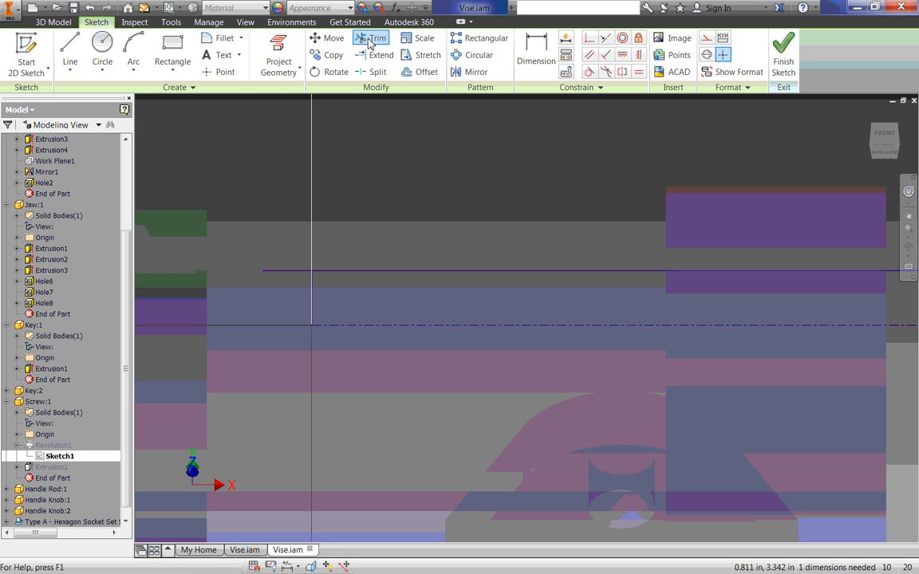
{"action": "left_click", "coordinate": [286, 272]}
{"action": "key", "text": "Escape"}
{"action": "scroll", "coordinate": [400, 241], "scroll_direction": "down", "scroll_amount": 4}
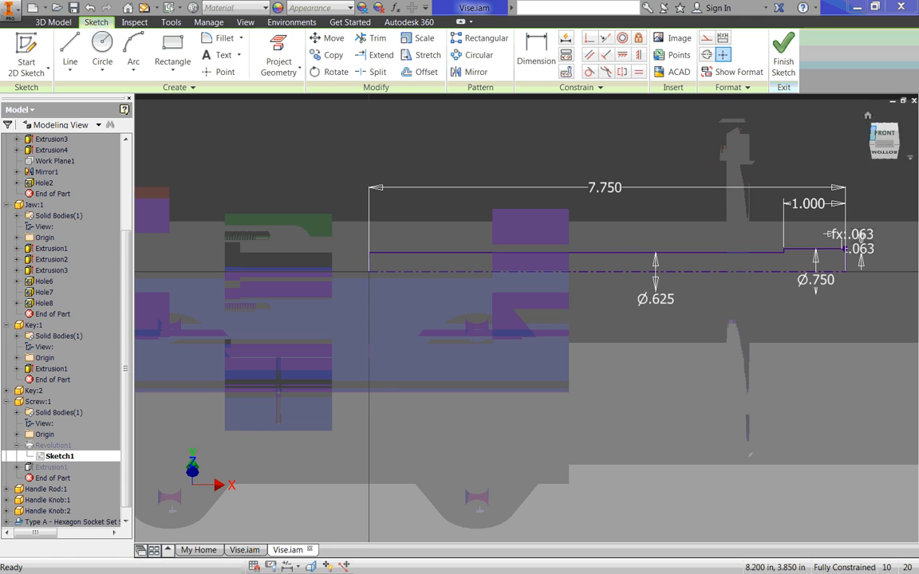
- Switch to the McMaster-Carr website and open the External Retaining Rings listing
{"action": "left_click_drag", "start_coordinate": [918, 4], "coordinate": [423, 2]}
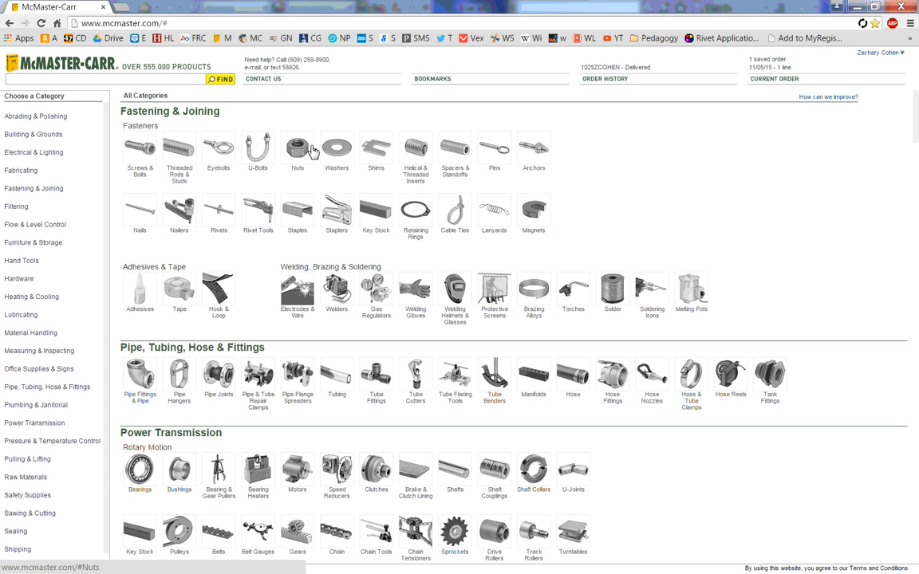
{"action": "left_click", "coordinate": [416, 214]}
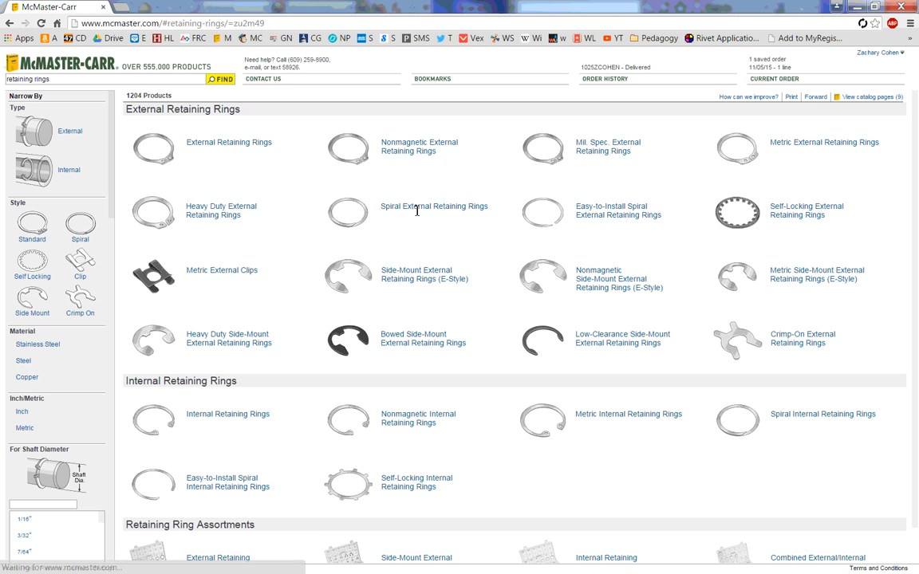
{"action": "left_click", "coordinate": [197, 144]}
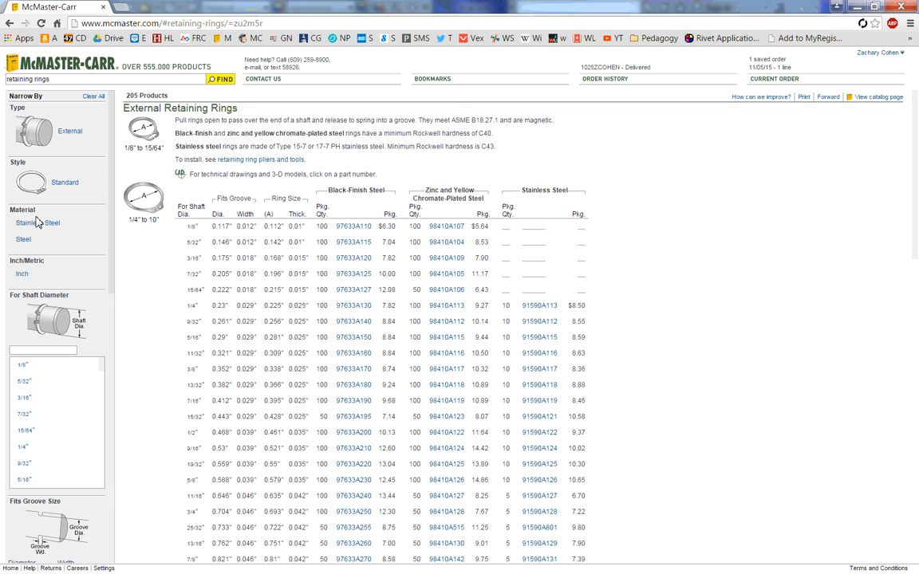
- Filter the external retaining rings to steel for a 5/8" shaft and open the product detail of black-finish ring 97633A230
{"action": "left_click", "coordinate": [23, 240]}
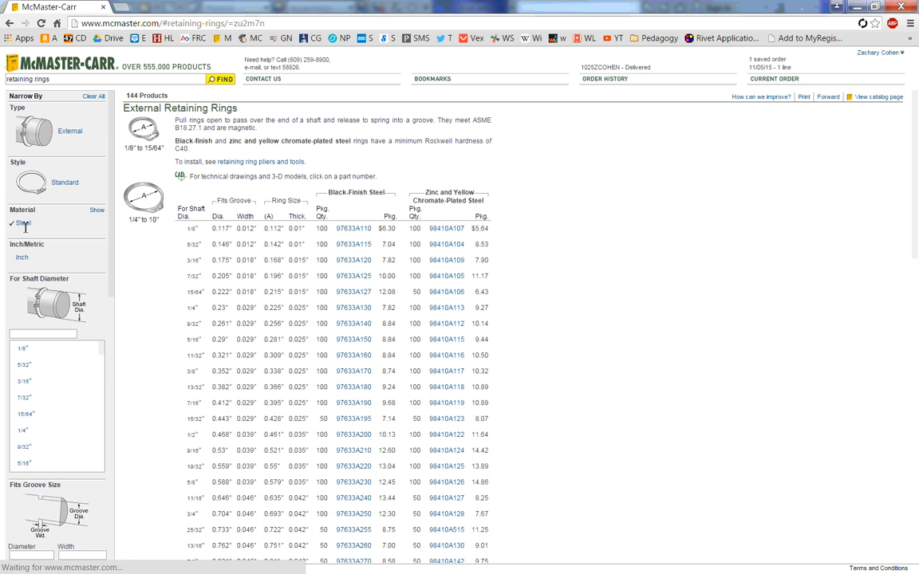
{"action": "scroll", "coordinate": [28, 344], "scroll_direction": "down", "scroll_amount": 5}
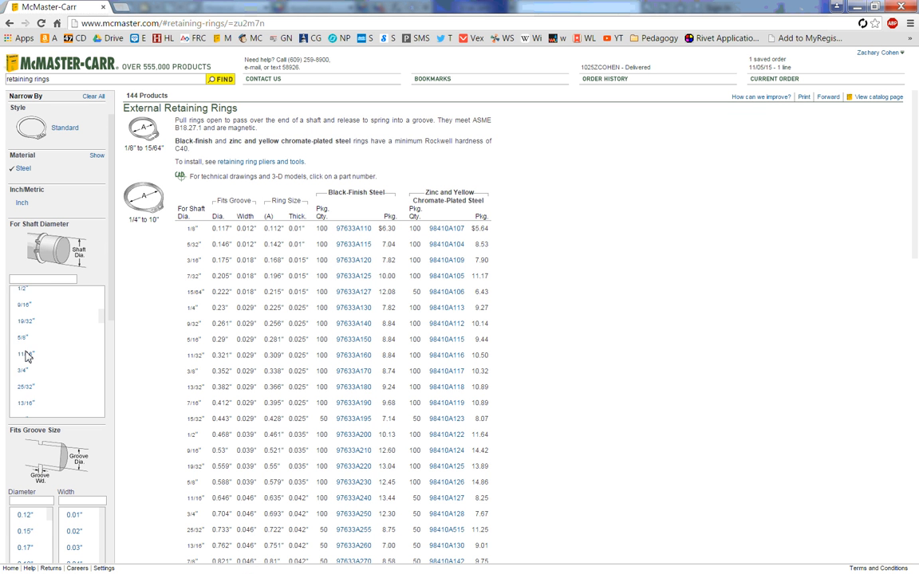
{"action": "scroll", "coordinate": [28, 356], "scroll_direction": "up", "scroll_amount": 3}
{"action": "left_click", "coordinate": [22, 337]}
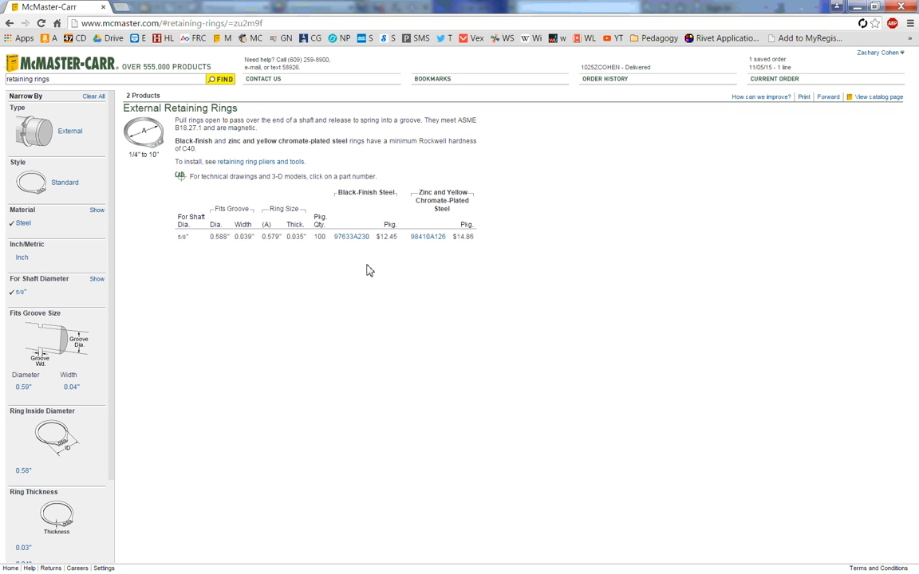
{"action": "left_click", "coordinate": [352, 237]}
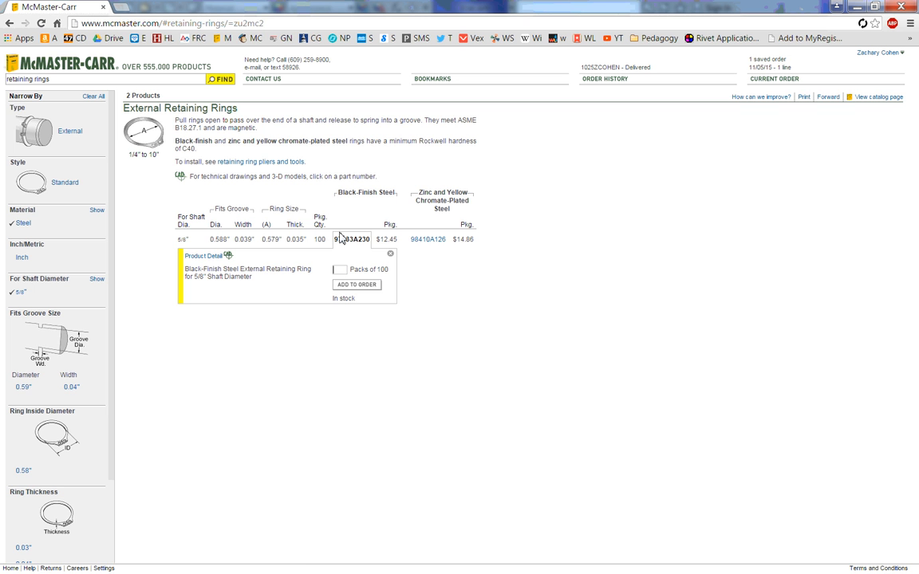
{"action": "left_click", "coordinate": [194, 258]}
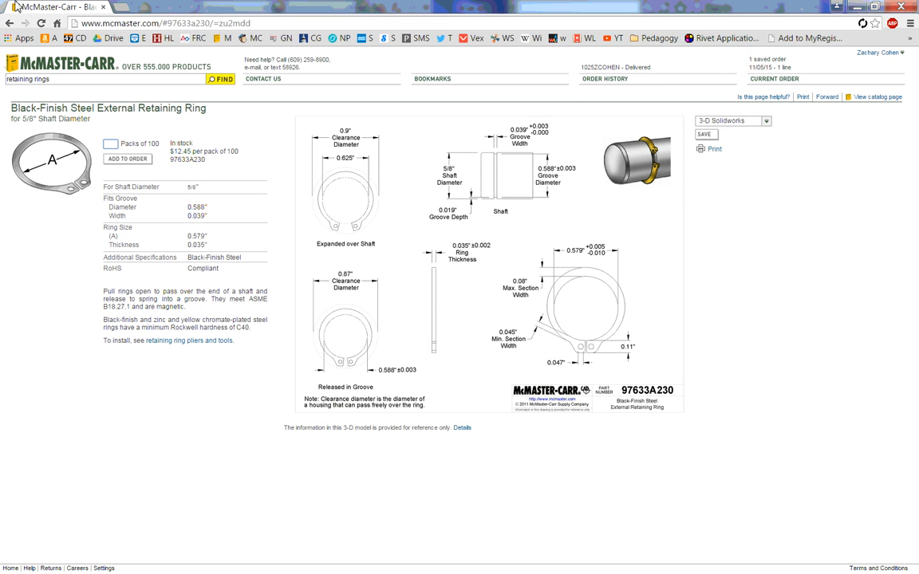
- Switch back to Inventor and sketch a small groove rectangle about 0.138 in wide below the shank line near the screw's jaw end
{"action": "key", "text": "alt+Tab"}
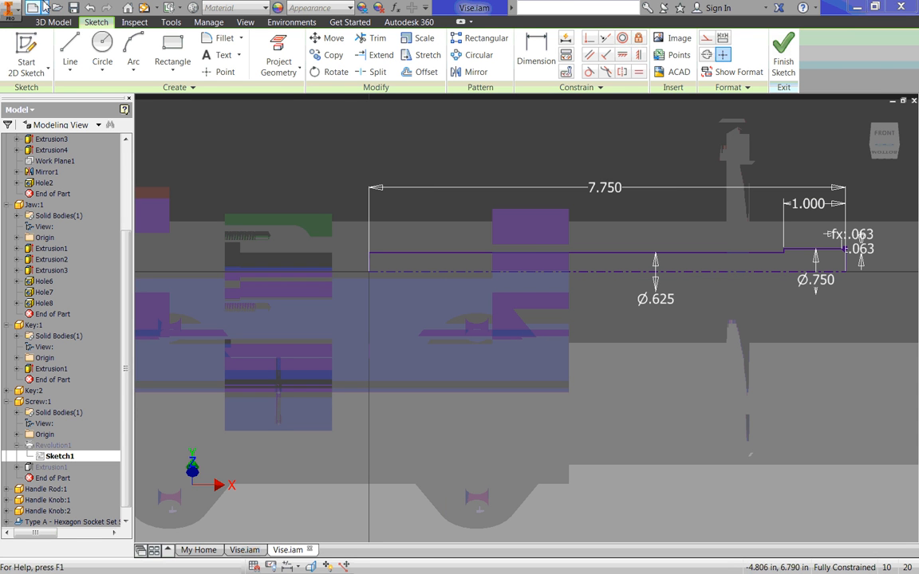
{"action": "scroll", "coordinate": [402, 236], "scroll_direction": "up", "scroll_amount": 5}
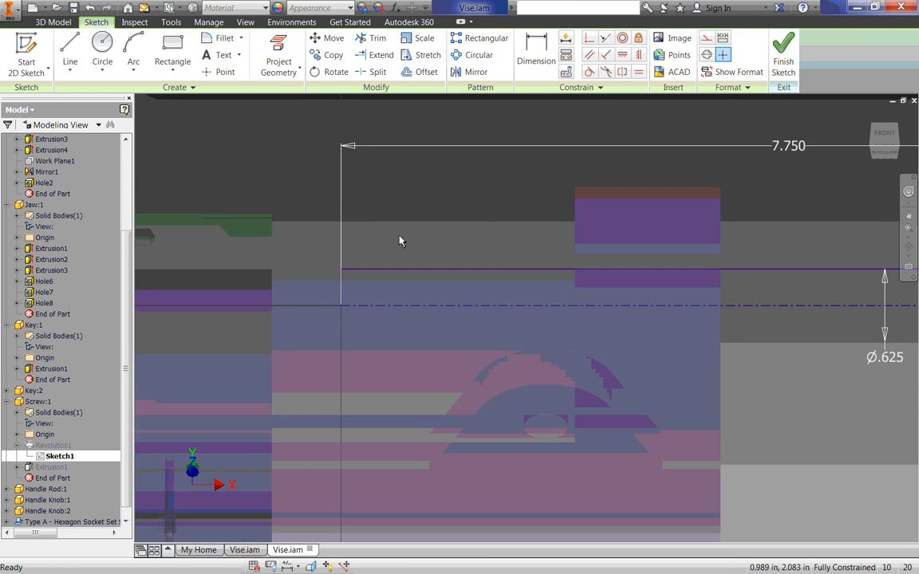
{"action": "scroll", "coordinate": [609, 232], "scroll_direction": "down", "scroll_amount": 3}
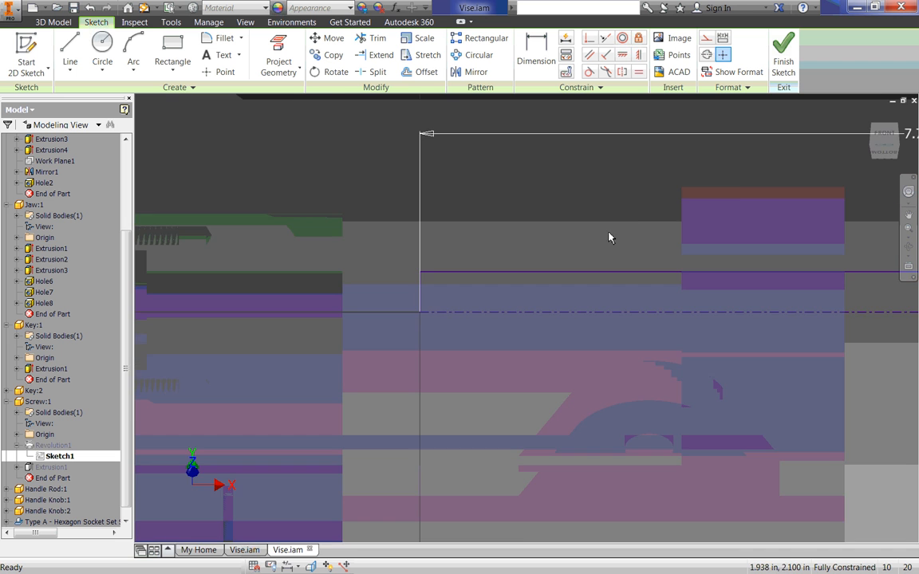
{"action": "middle_click_drag", "start_coordinate": [610, 208], "coordinate": [500, 234]}
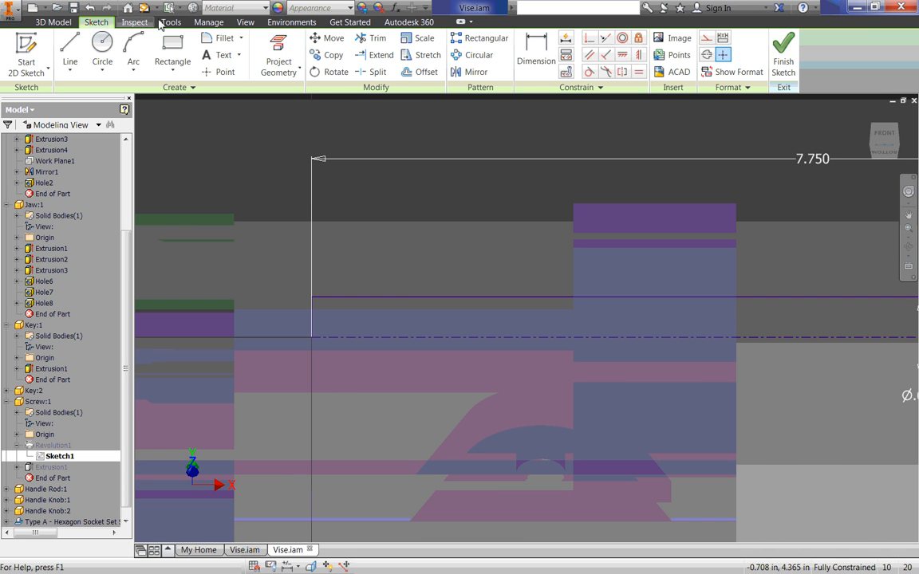
{"action": "left_click", "coordinate": [172, 49]}
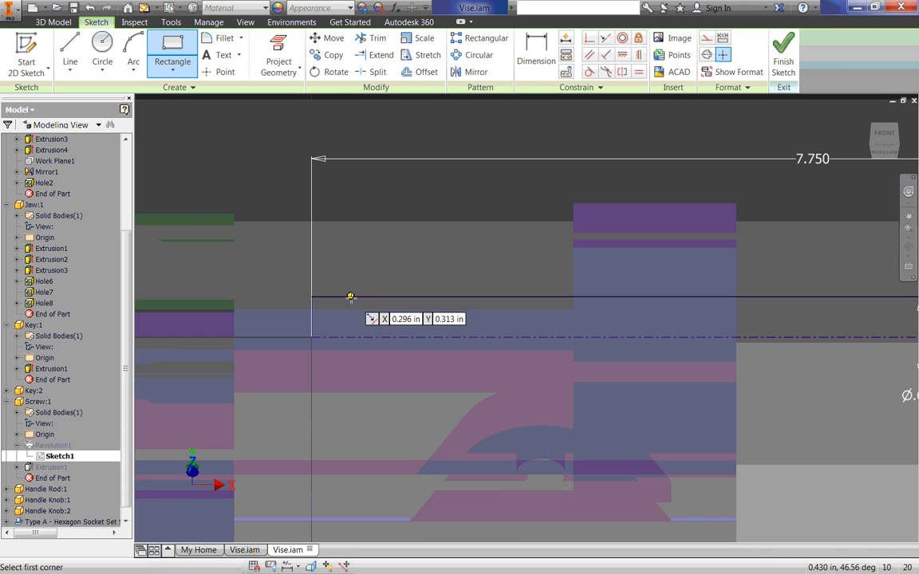
{"action": "left_click", "coordinate": [349, 297]}
{"action": "left_click", "coordinate": [367, 306]}
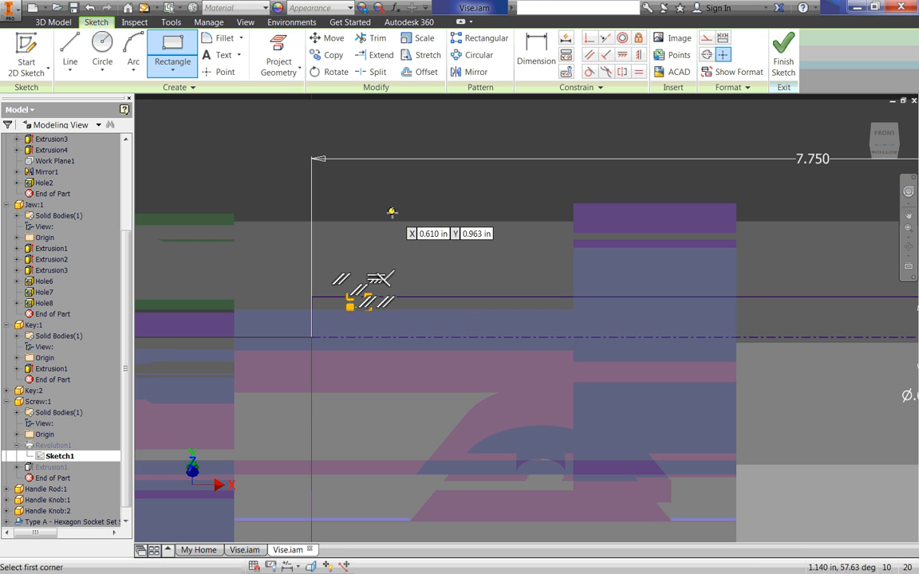
{"action": "key", "text": "Escape"}
- Dimension the groove's bottom line from the centerline as a diameter of .588 in
{"action": "left_click", "coordinate": [548, 50]}
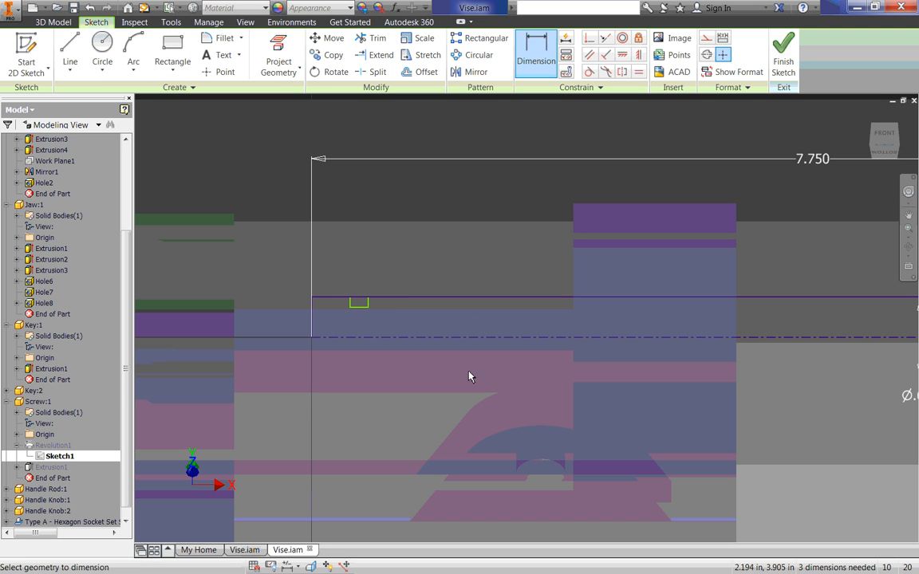
{"action": "left_click", "coordinate": [358, 307]}
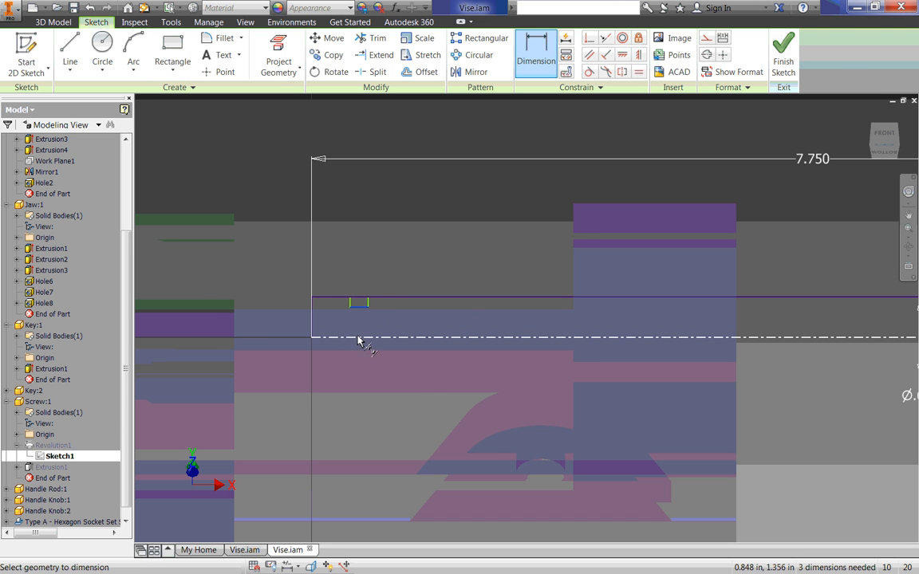
{"action": "left_click", "coordinate": [363, 336]}
{"action": "left_click", "coordinate": [242, 340]}
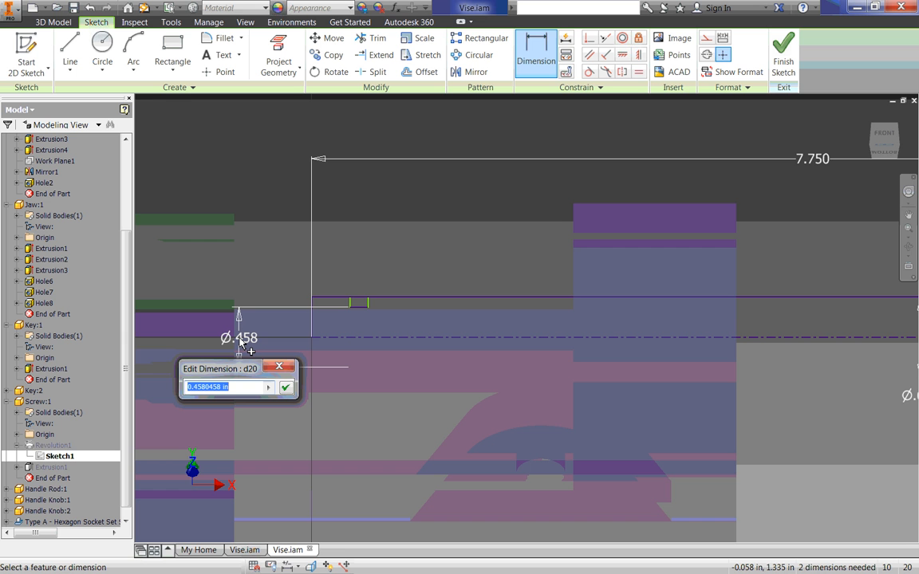
{"action": "type", "text": ".588"}
{"action": "key", "text": "Return"}
- Dimension the groove's width as .039 in
{"action": "scroll", "coordinate": [401, 317], "scroll_direction": "up", "scroll_amount": 5}
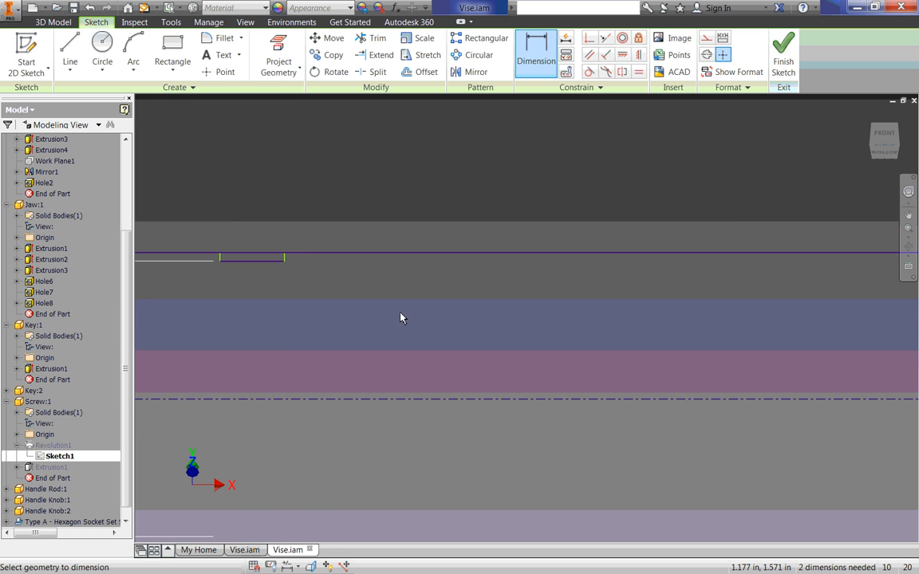
{"action": "scroll", "coordinate": [271, 266], "scroll_direction": "down", "scroll_amount": 3}
{"action": "middle_click_drag", "start_coordinate": [269, 267], "coordinate": [340, 296]}
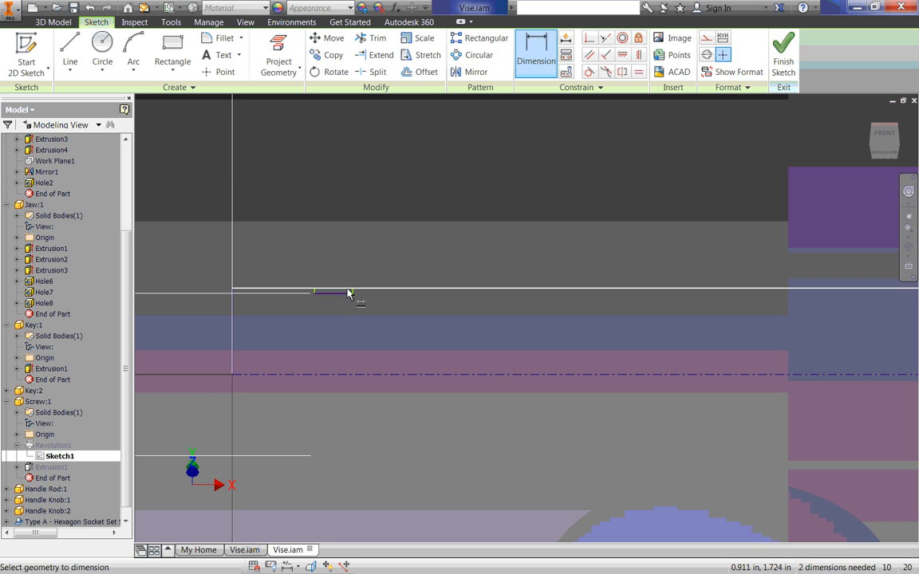
{"action": "left_click", "coordinate": [349, 293]}
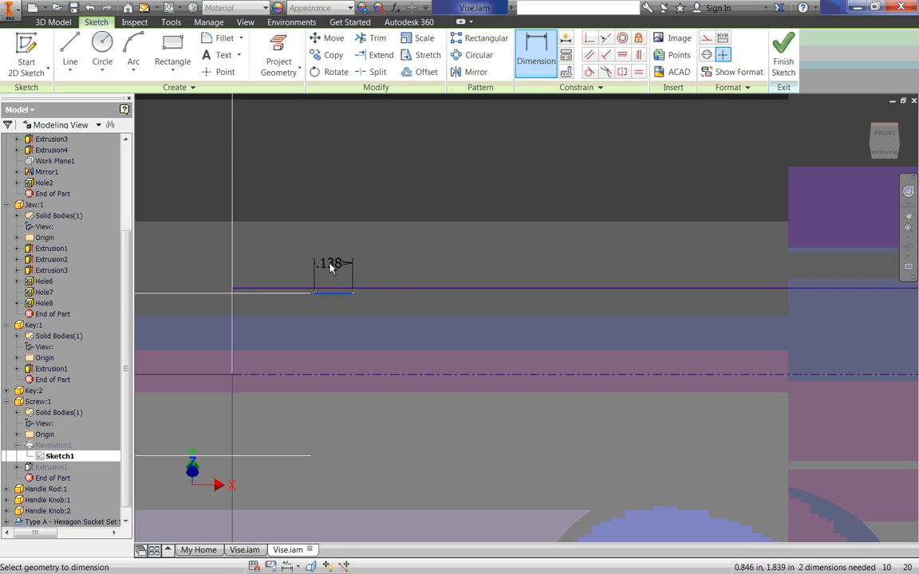
{"action": "left_click", "coordinate": [331, 268]}
{"action": "type", "text": ".039"}
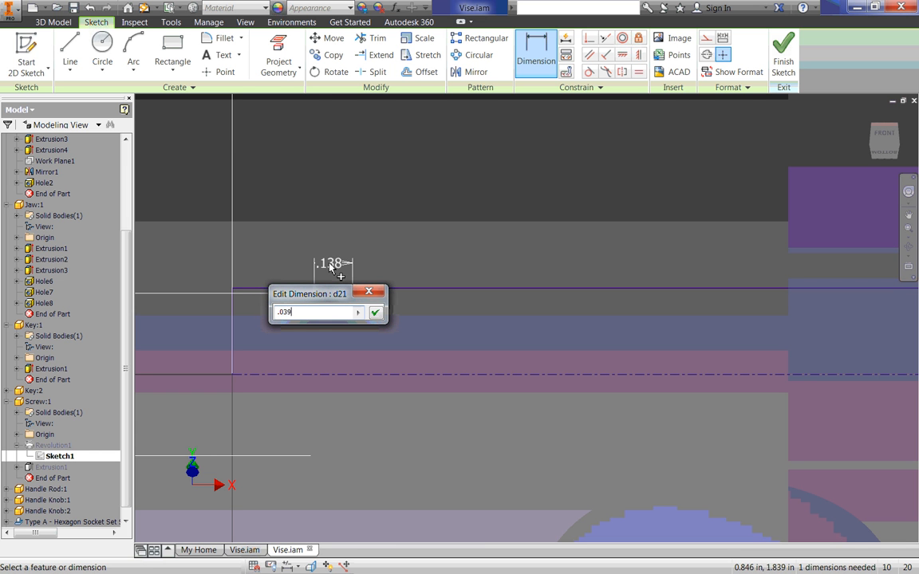
{"action": "key", "text": "Return"}
- Dimension the distance from the screw's jaw end line to the groove's near edge as .125 in
{"action": "scroll", "coordinate": [278, 310], "scroll_direction": "down", "scroll_amount": 3}
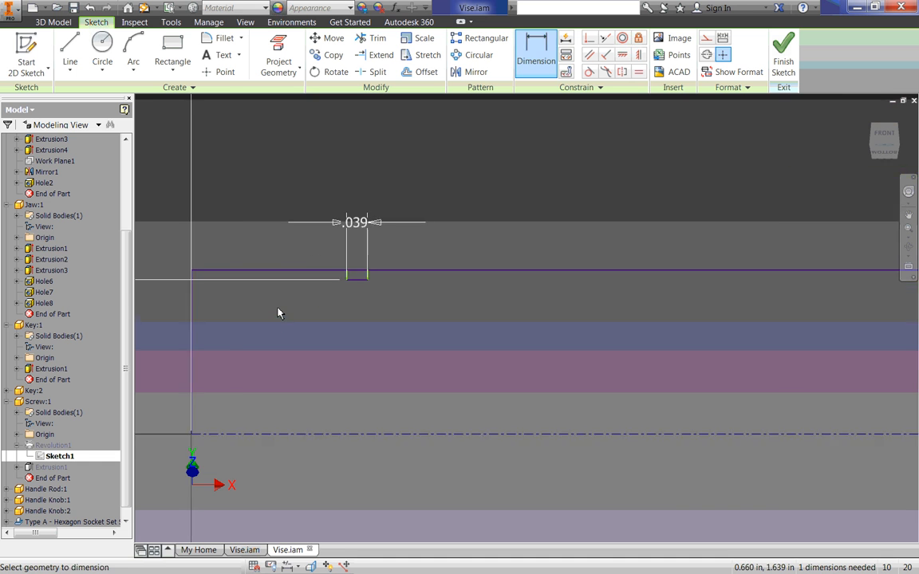
{"action": "scroll", "coordinate": [278, 310], "scroll_direction": "up", "scroll_amount": 3}
{"action": "key", "text": "Escape"}
{"action": "mouse_move", "coordinate": [332, 295]}
{"action": "left_mouse_down"}
{"action": "mouse_move", "coordinate": [446, 328]}
{"action": "mouse_move", "coordinate": [297, 311]}
{"action": "mouse_move", "coordinate": [361, 311]}
{"action": "left_mouse_up"}
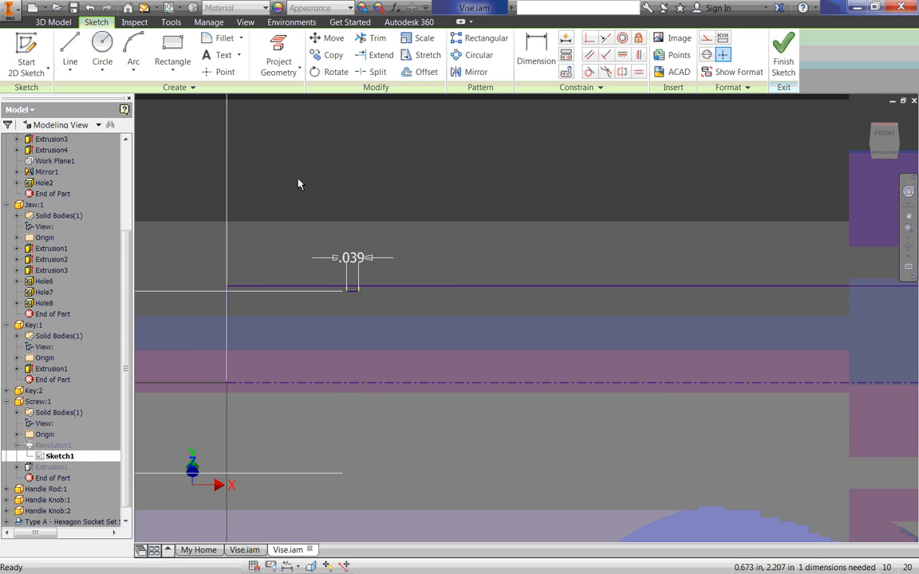
{"action": "key", "text": "d"}
{"action": "left_click", "coordinate": [228, 302]}
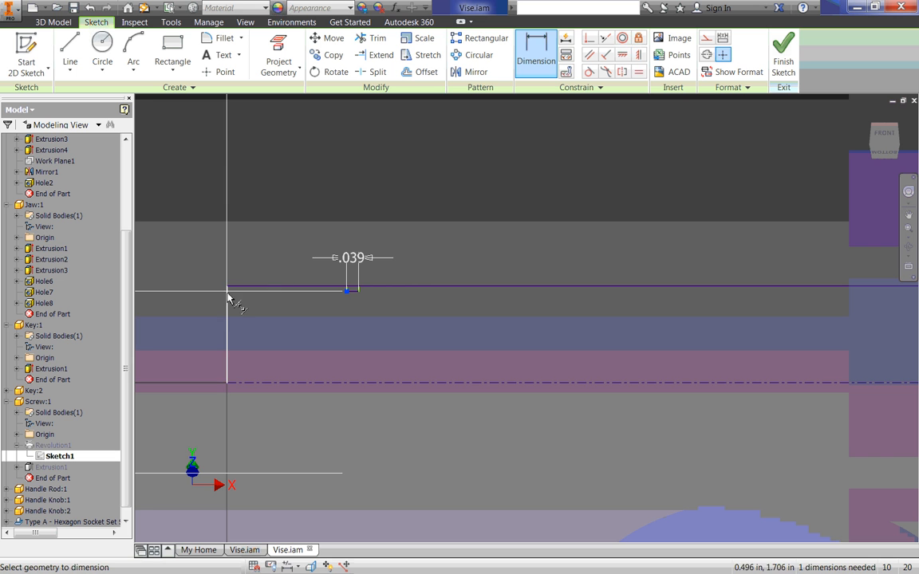
{"action": "left_click", "coordinate": [244, 239]}
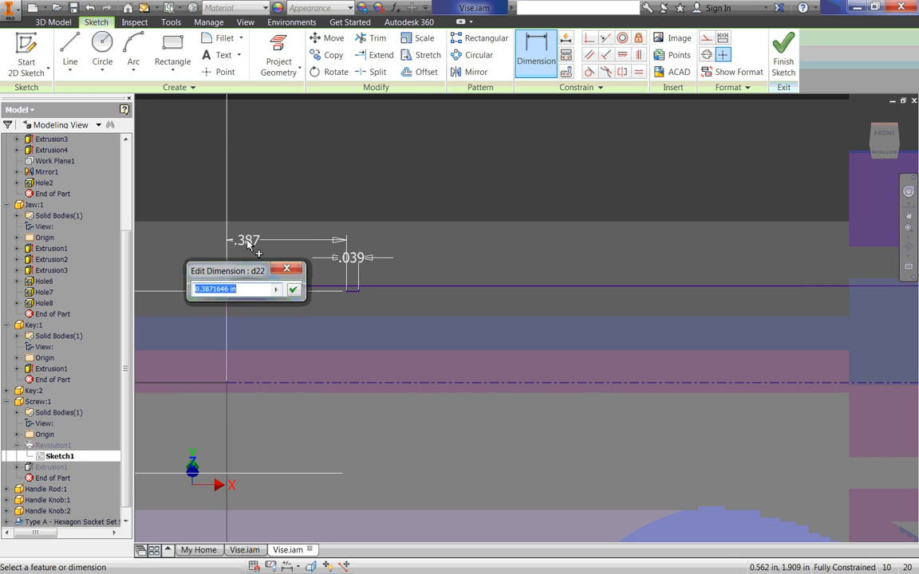
{"action": "type", "text": ".125"}
{"action": "key", "text": "Return"}
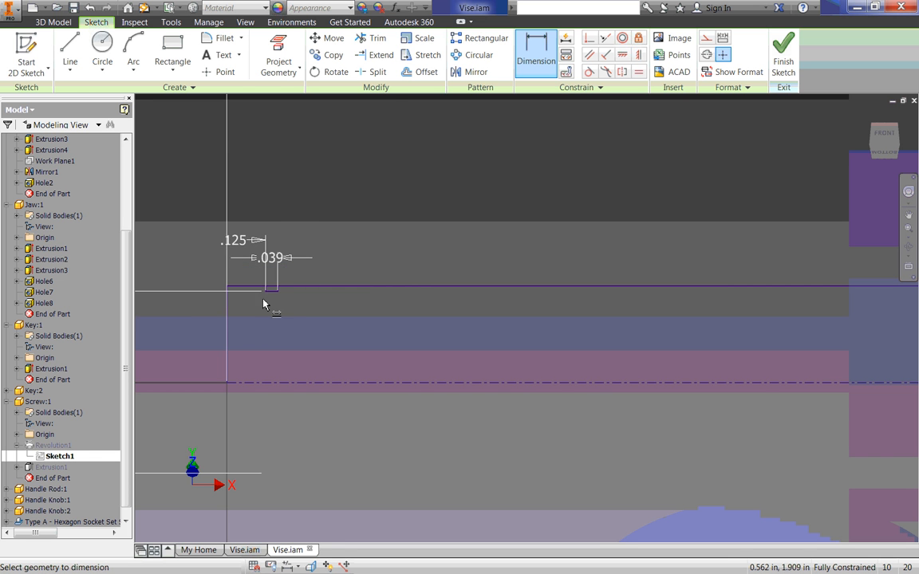
- Finish the screw profile sketch and share Sketch1 from Revolution1 for use in another feature
{"action": "scroll", "coordinate": [258, 310], "scroll_direction": "up", "scroll_amount": 3}
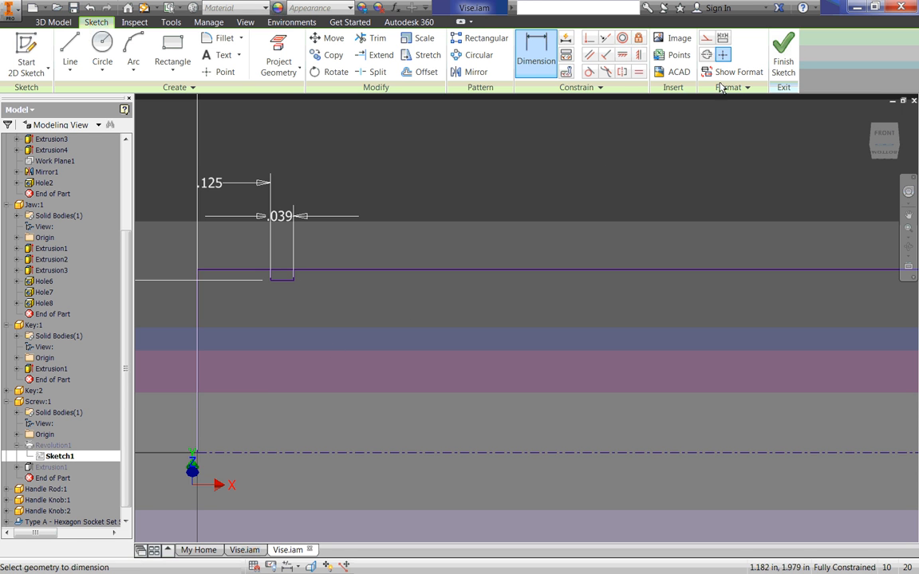
{"action": "left_click", "coordinate": [783, 57]}
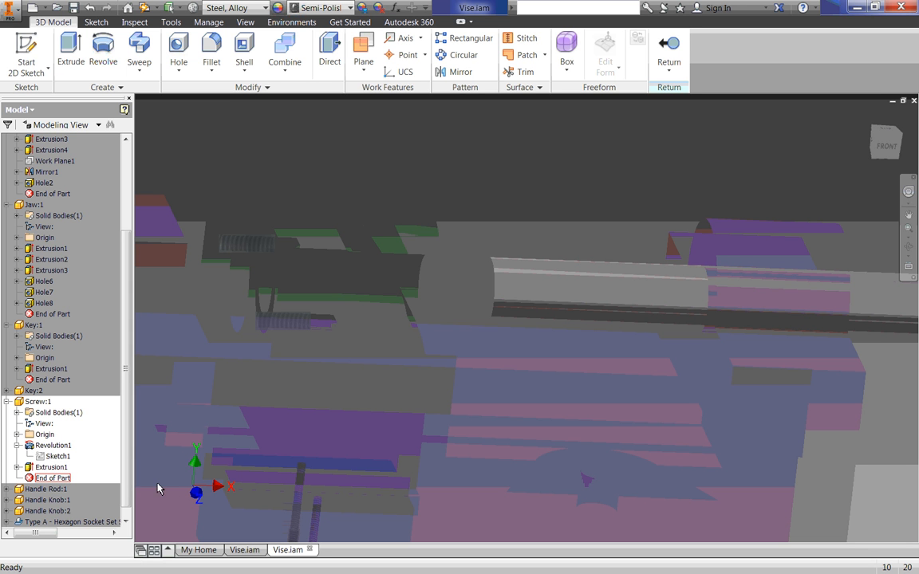
{"action": "right_click", "coordinate": [44, 458]}
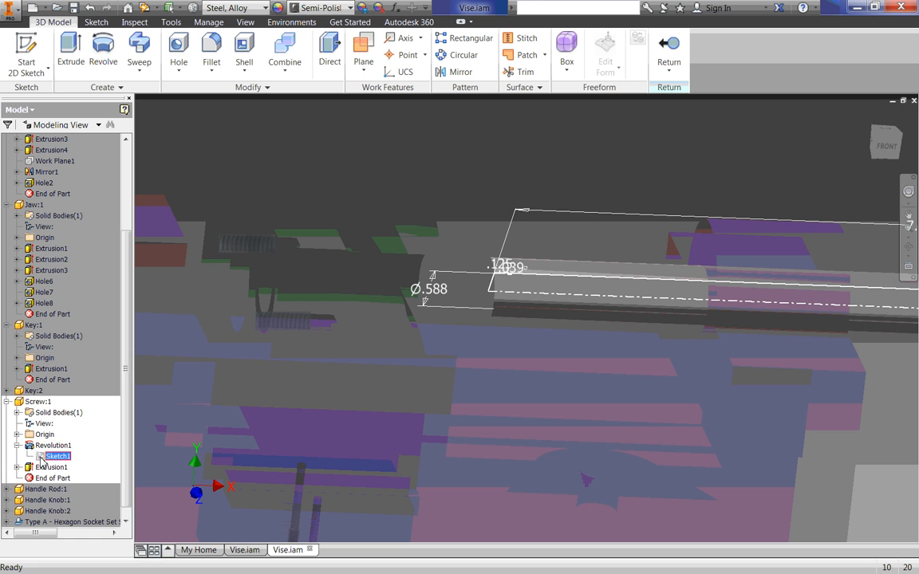
{"action": "left_click", "coordinate": [70, 464]}
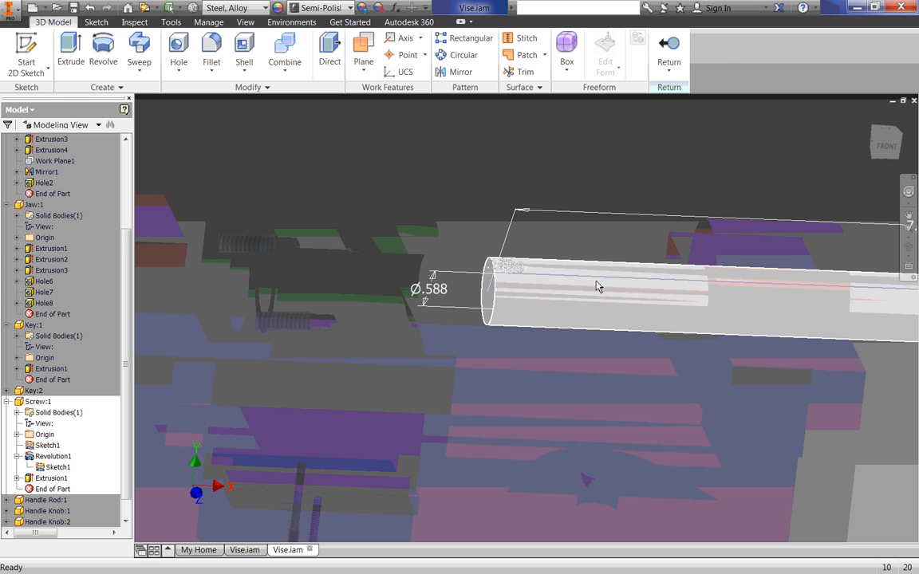
- Revolve the groove profile a full turn around the screw's centerline as a cut
{"action": "middle_click_drag", "start_coordinate": [597, 282], "coordinate": [600, 237], "text": "shift"}
{"action": "scroll", "coordinate": [521, 265], "scroll_direction": "down", "scroll_amount": 3}
{"action": "scroll", "coordinate": [524, 269], "scroll_direction": "down", "scroll_amount": 2}
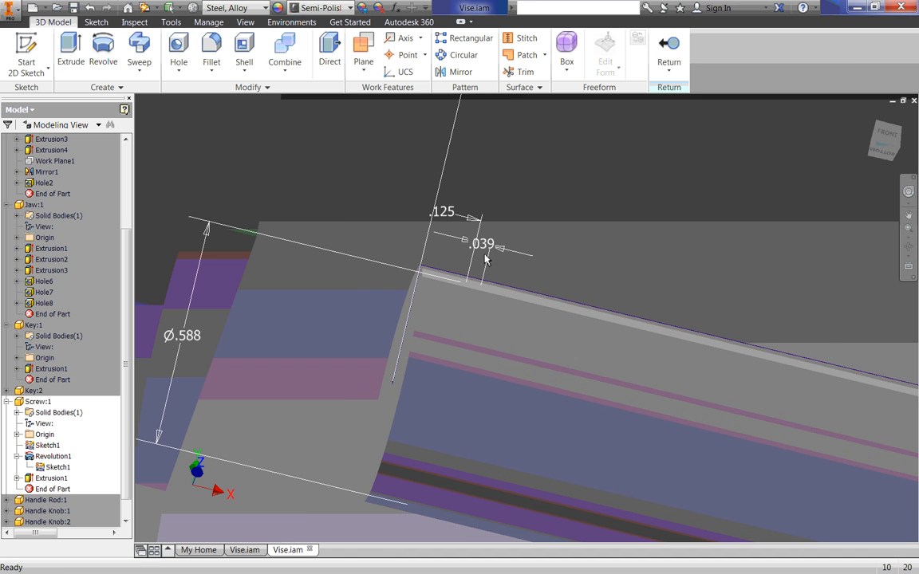
{"action": "left_click", "coordinate": [102, 52]}
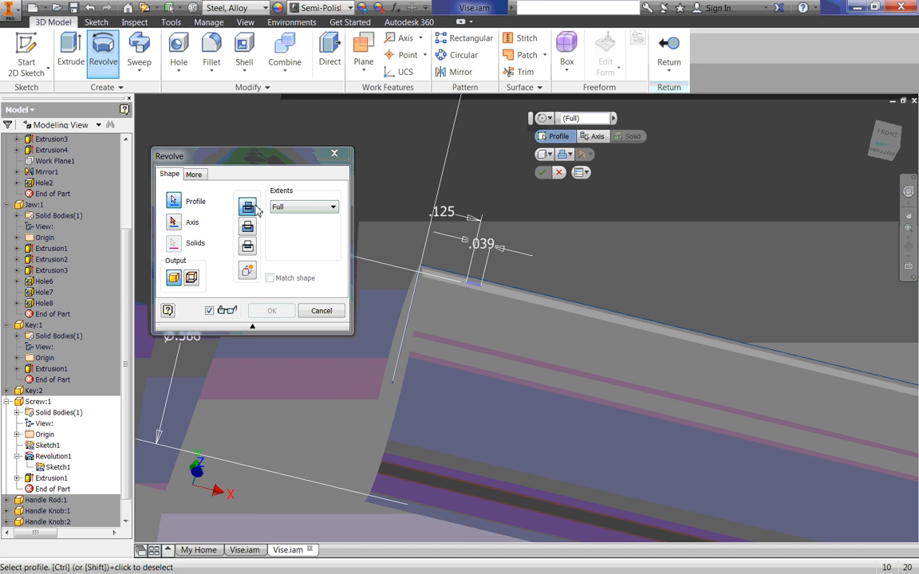
{"action": "left_click", "coordinate": [248, 228]}
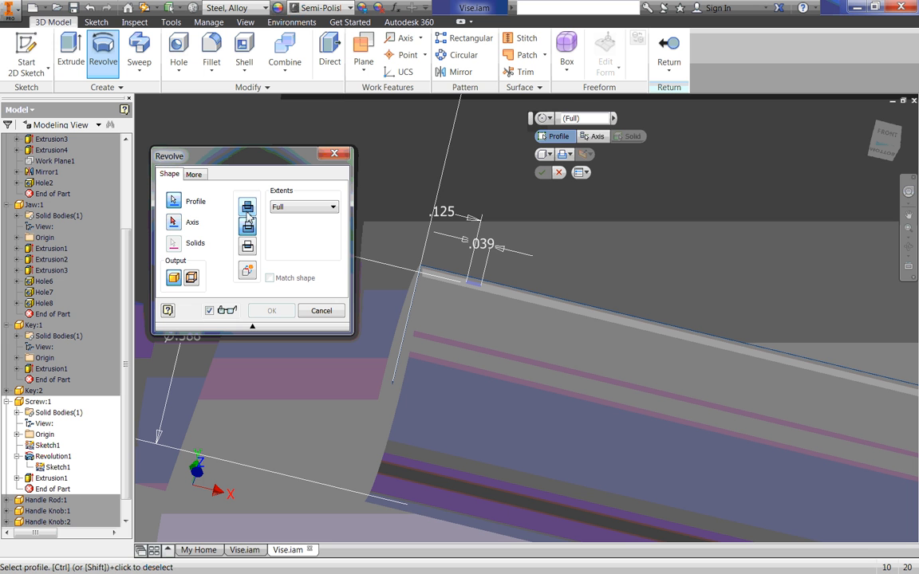
{"action": "left_click", "coordinate": [174, 223]}
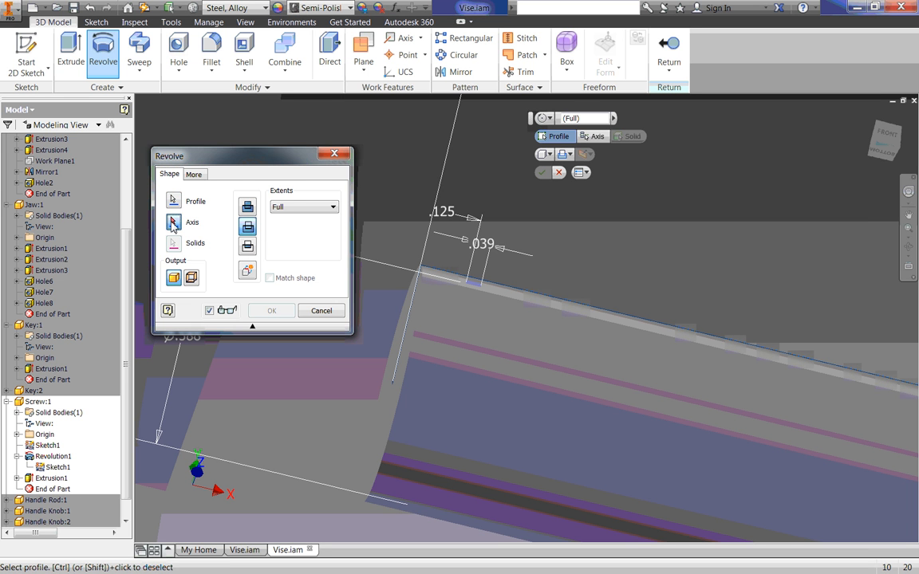
{"action": "left_click", "coordinate": [443, 398]}
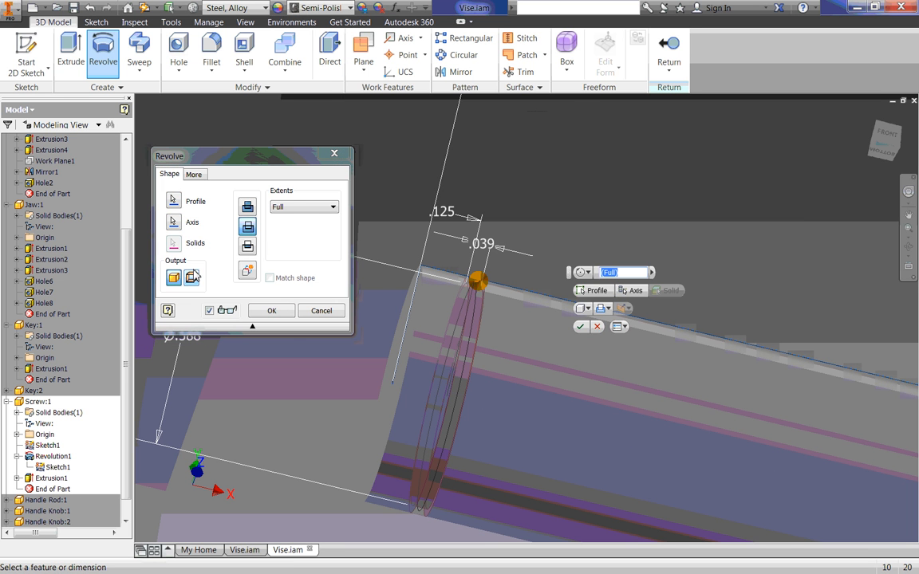
{"action": "left_click", "coordinate": [269, 311]}
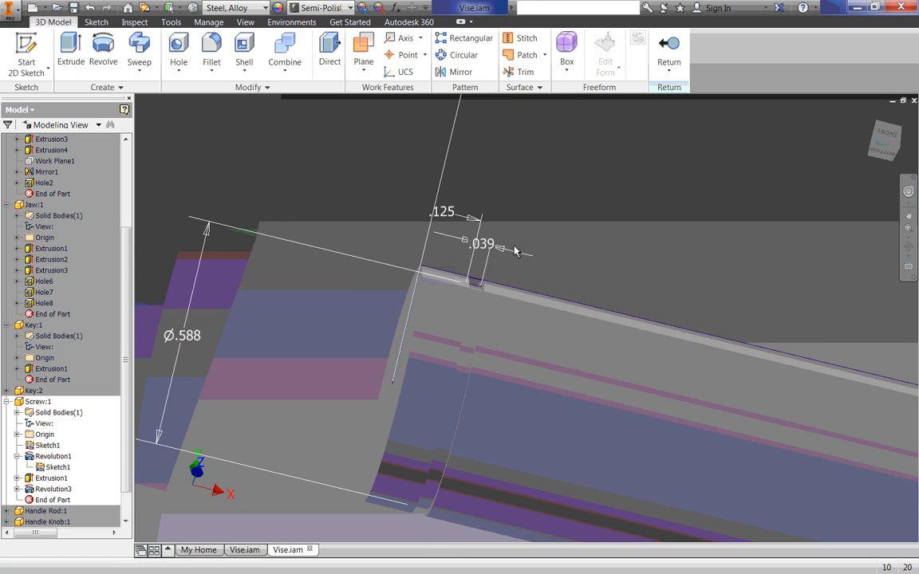
- Hide the screw's shared Sketch1
{"action": "mouse_move", "coordinate": [476, 178]}
{"action": "middle_mouse_down", "text": "shift"}
{"action": "mouse_move", "coordinate": [487, 215]}
{"action": "mouse_move", "coordinate": [434, 204]}
{"action": "middle_mouse_up", "text": "shift"}
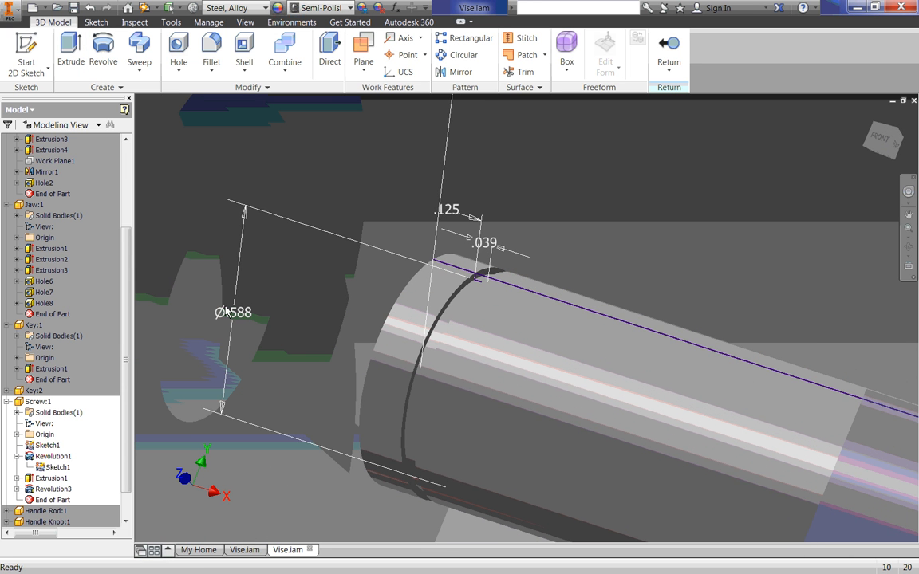
{"action": "left_click", "coordinate": [35, 445]}
{"action": "right_click", "coordinate": [35, 445]}
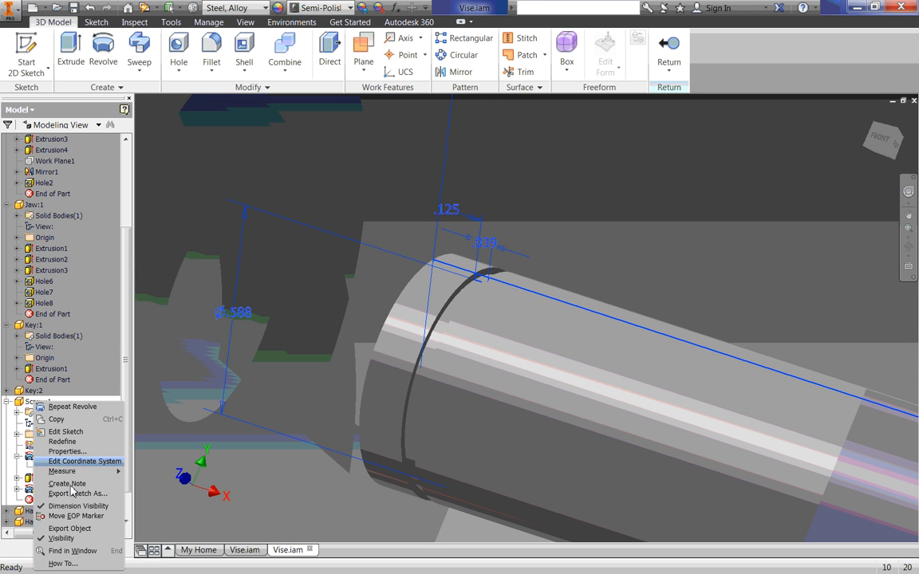
{"action": "left_click", "coordinate": [65, 541]}
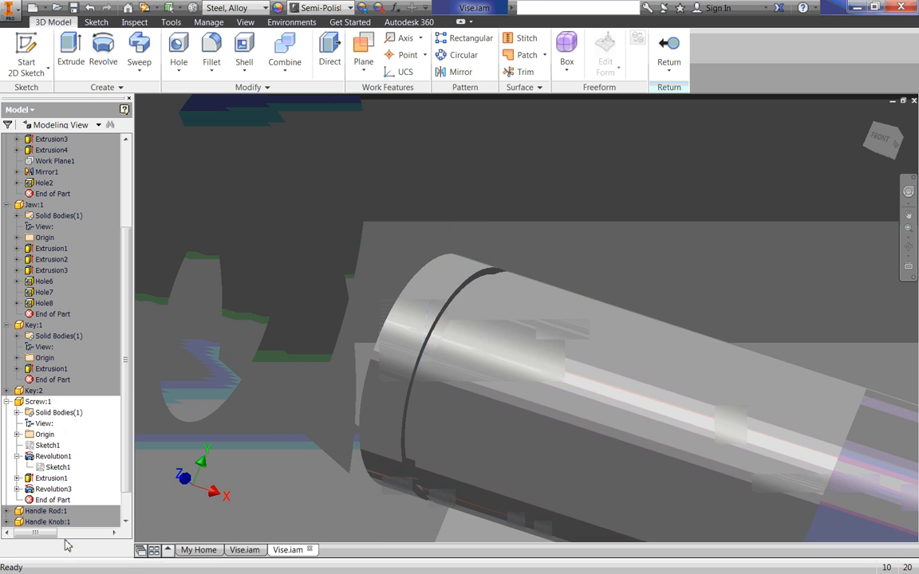
{"action": "scroll", "coordinate": [540, 208], "scroll_direction": "up", "scroll_amount": 3}
{"action": "scroll", "coordinate": [540, 212], "scroll_direction": "up", "scroll_amount": 2}
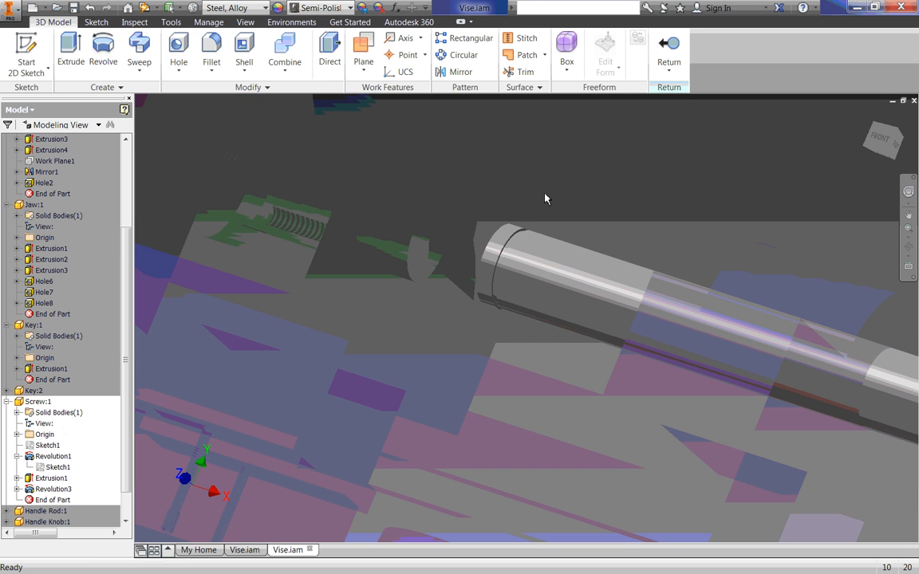
- Chamfer the circular edge of the screw's jaw end with a distance of .01 in
{"action": "middle_click_drag", "start_coordinate": [552, 252], "coordinate": [588, 294], "text": "shift"}
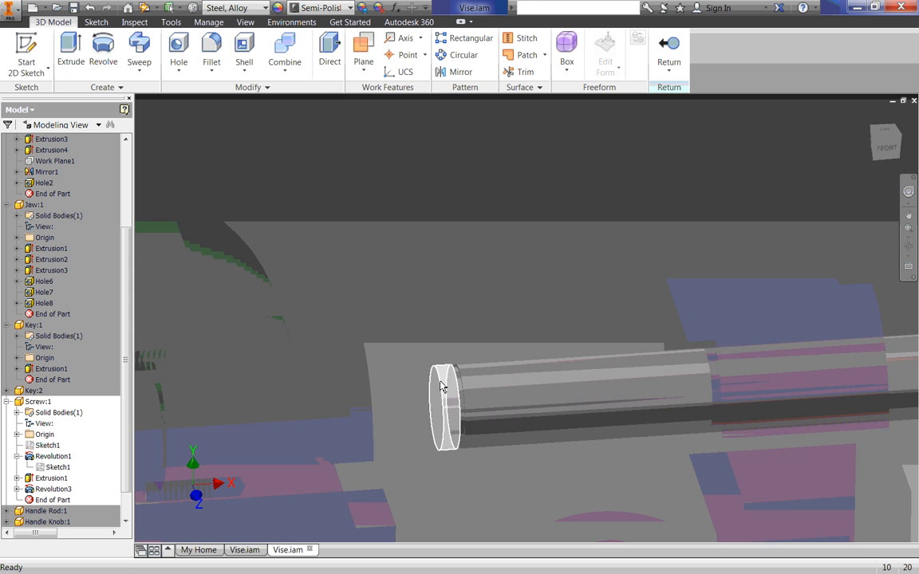
{"action": "scroll", "coordinate": [441, 386], "scroll_direction": "down", "scroll_amount": 3}
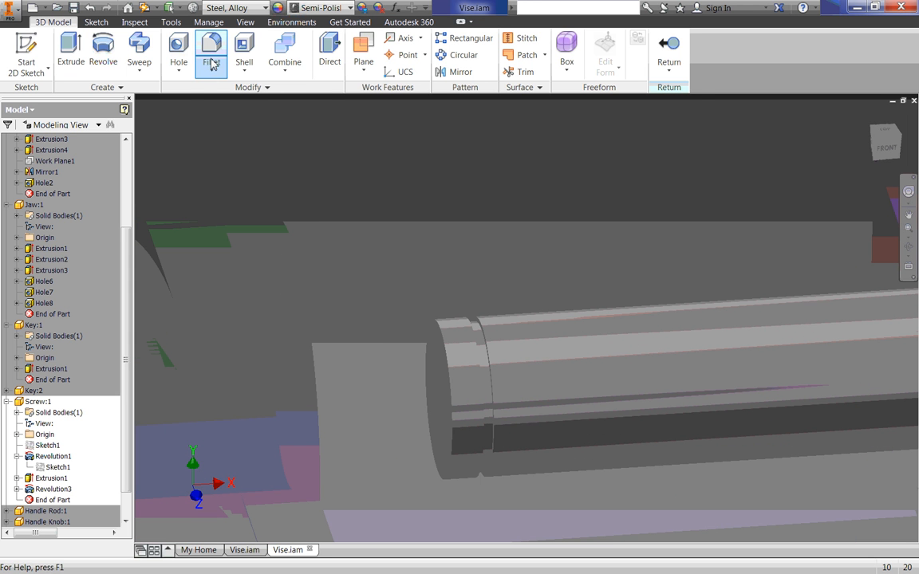
{"action": "left_click", "coordinate": [212, 76]}
{"action": "left_click", "coordinate": [205, 121]}
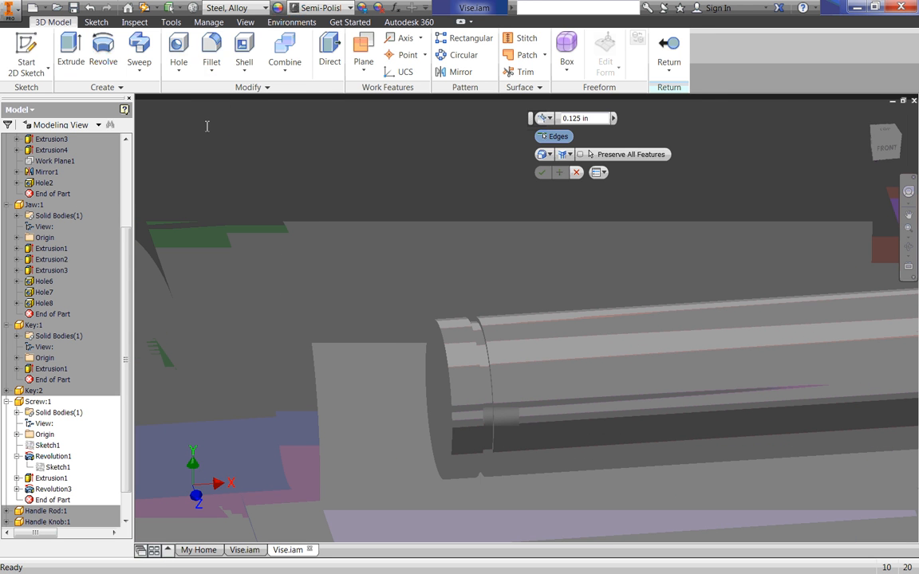
{"action": "left_click", "coordinate": [448, 363]}
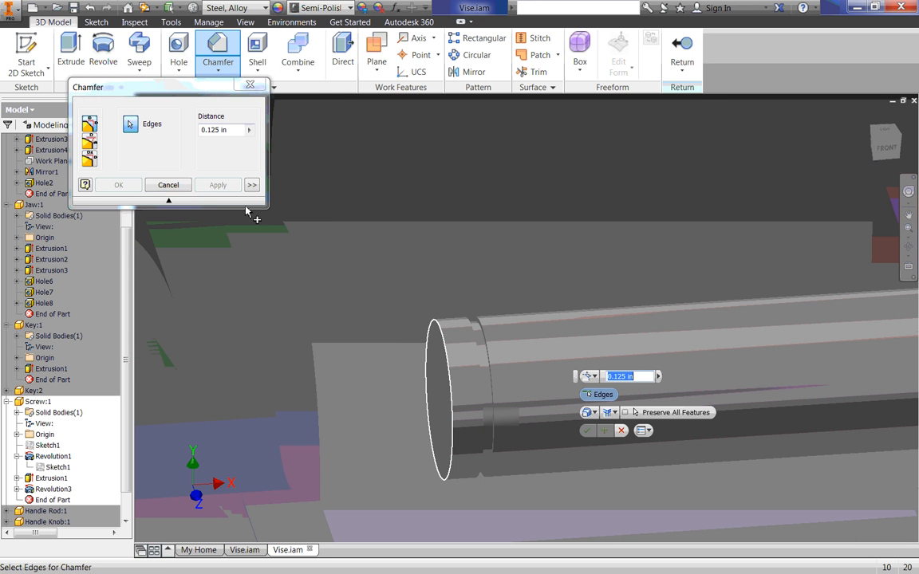
{"action": "left_click", "coordinate": [214, 129]}
{"action": "type", "text": ".05"}
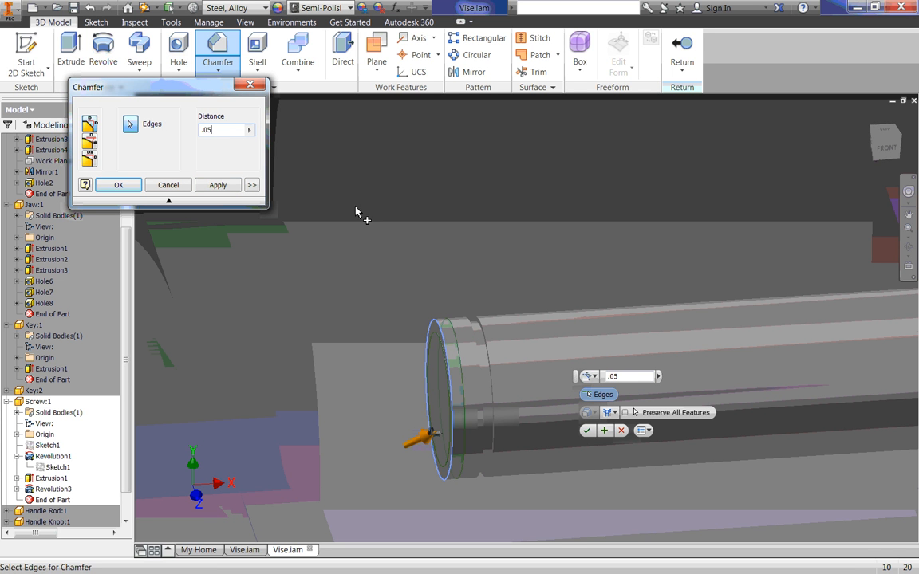
{"action": "key", "text": "BackSpace"}
{"action": "type", "text": "1"}
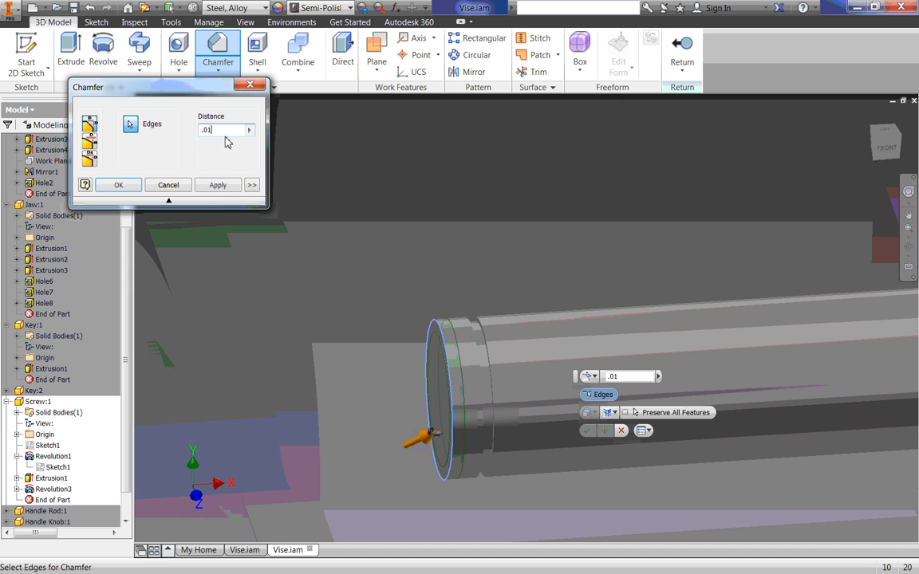
{"action": "left_click", "coordinate": [120, 184]}
{"action": "scroll", "coordinate": [455, 359], "scroll_direction": "down", "scroll_amount": 5}
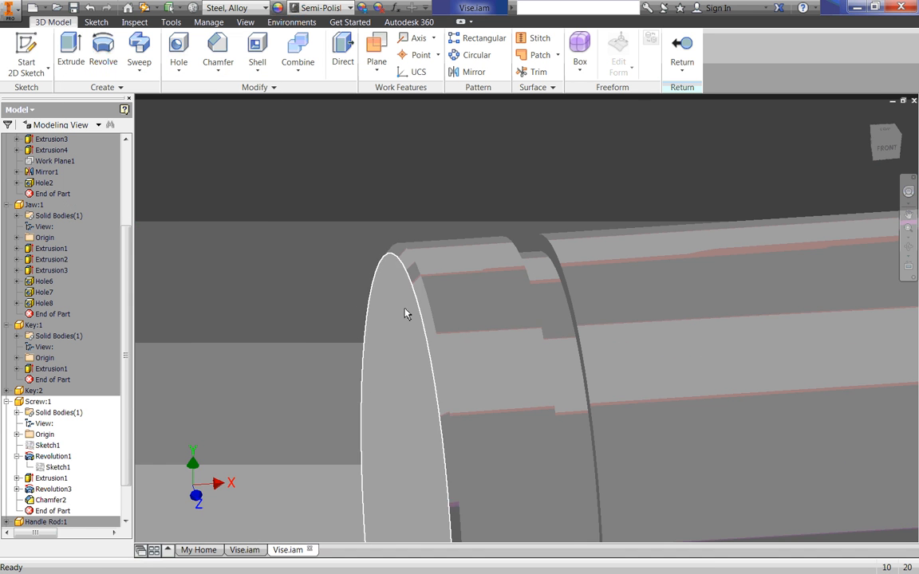
{"action": "scroll", "coordinate": [407, 265], "scroll_direction": "up", "scroll_amount": 3}
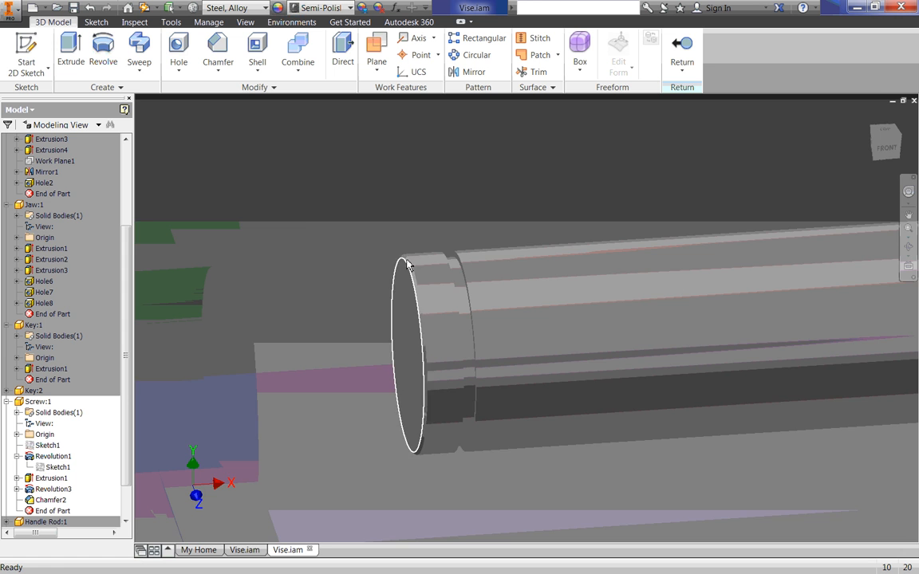
{"action": "scroll", "coordinate": [417, 263], "scroll_direction": "up", "scroll_amount": 2}
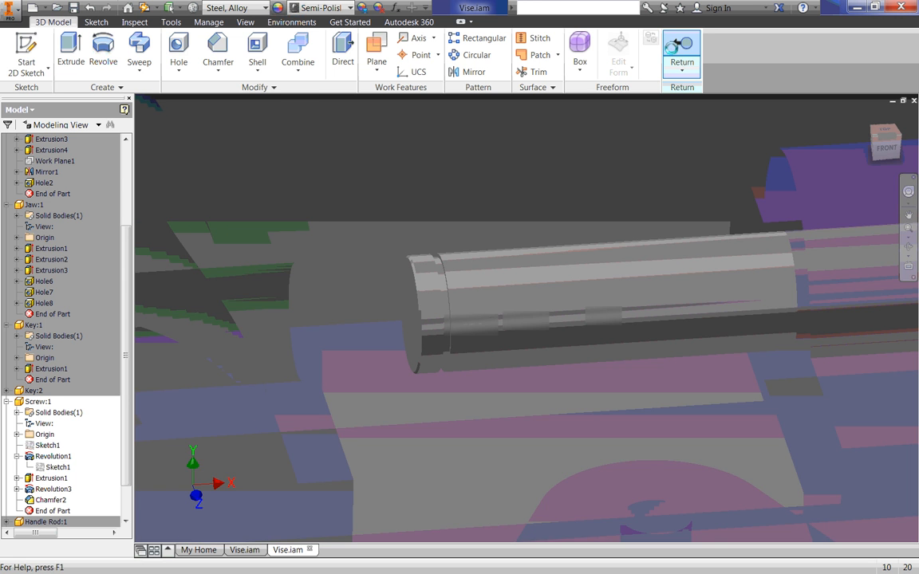
- Return to the vise assembly and slide the jaw along the screw toward the handle to expose the grooved end
{"action": "left_click", "coordinate": [682, 50]}
{"action": "scroll", "coordinate": [325, 312], "scroll_direction": "up", "scroll_amount": 3}
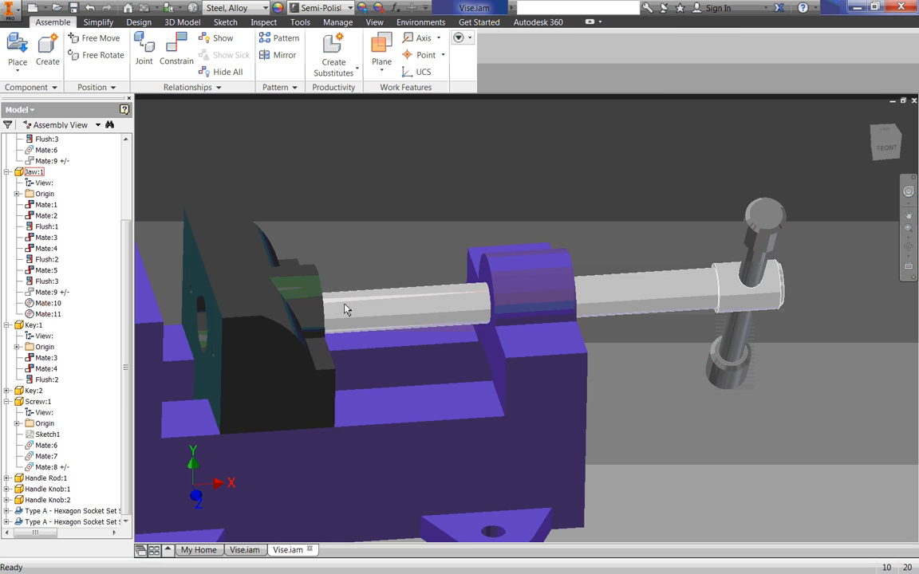
{"action": "left_click_drag", "start_coordinate": [236, 304], "coordinate": [449, 285]}
{"action": "left_click_drag", "start_coordinate": [352, 304], "coordinate": [342, 304]}
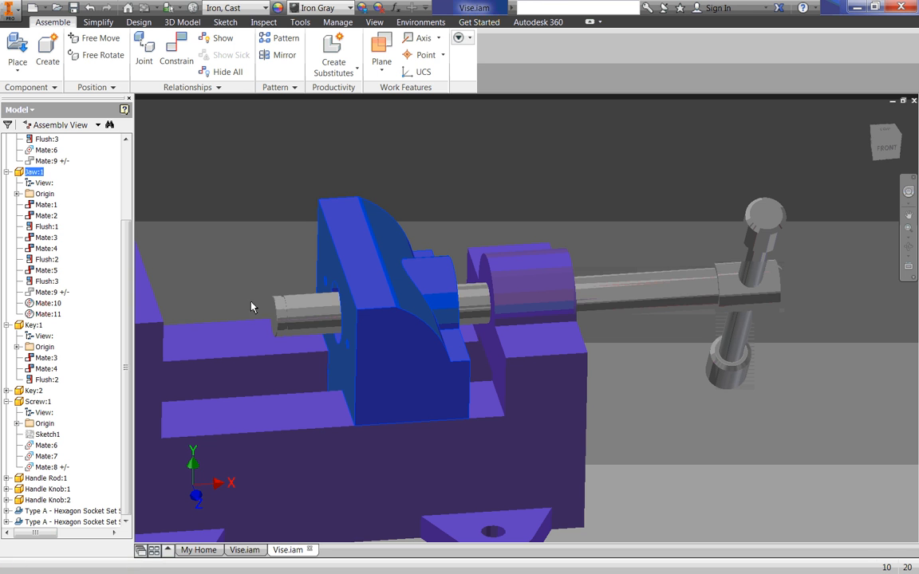
{"action": "left_click", "coordinate": [263, 217]}
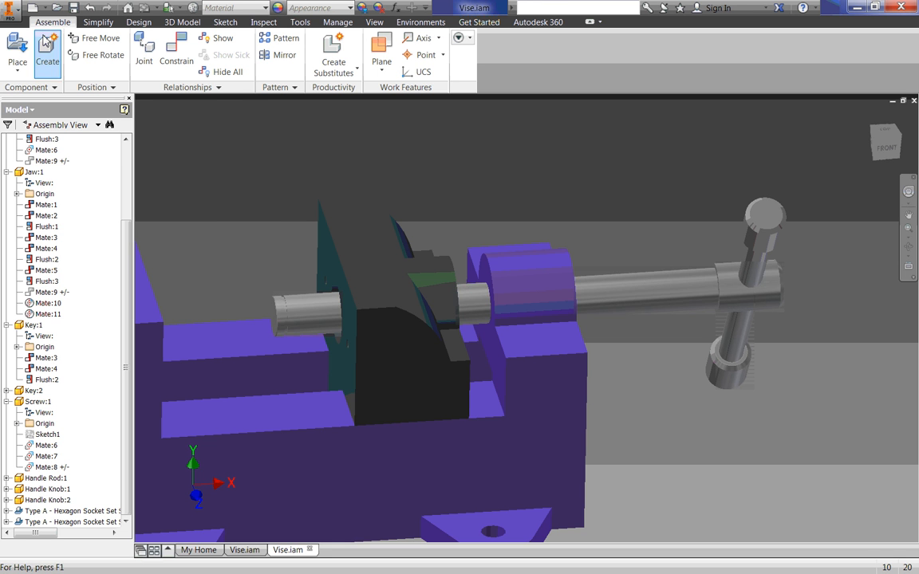
- Start placing an ANSI B 27.7M external circlip from the Content Center's shaft parts
{"action": "scroll", "coordinate": [243, 271], "scroll_direction": "up", "scroll_amount": 5}
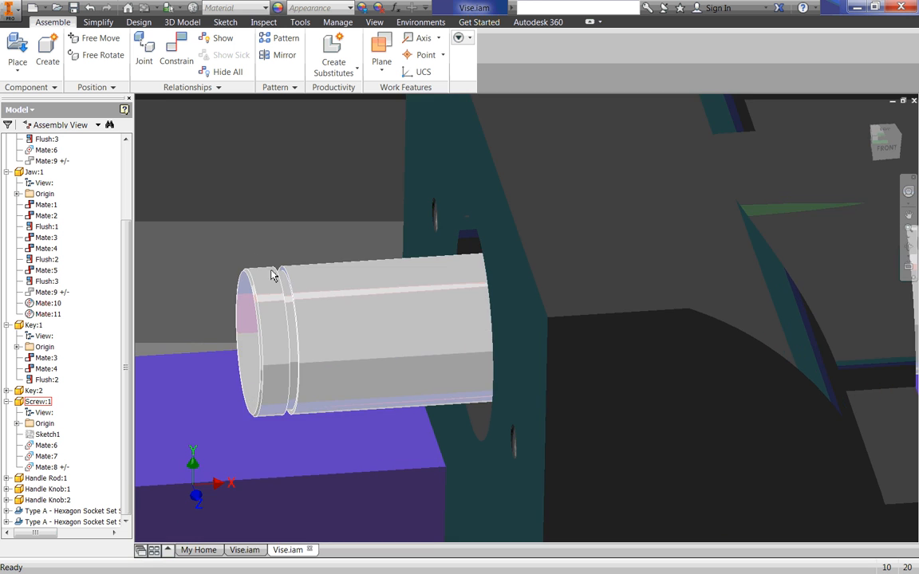
{"action": "scroll", "coordinate": [205, 222], "scroll_direction": "down", "scroll_amount": 5}
{"action": "middle_click_drag", "start_coordinate": [206, 221], "coordinate": [414, 240]}
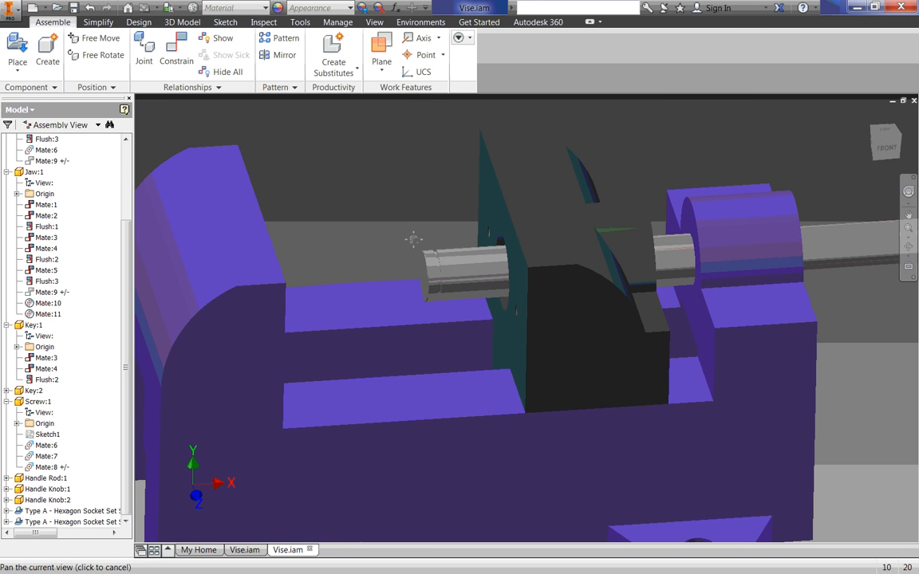
{"action": "left_click", "coordinate": [16, 71]}
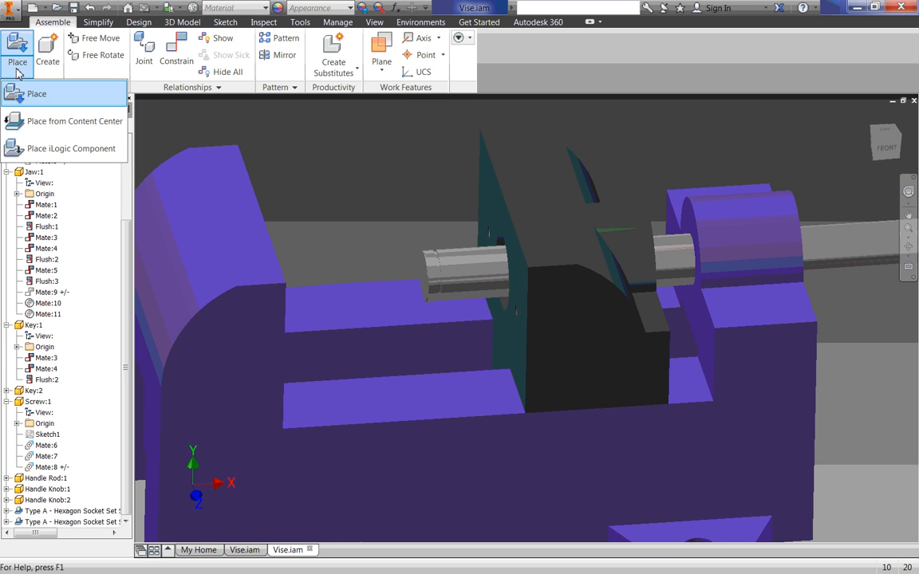
{"action": "left_click", "coordinate": [36, 120]}
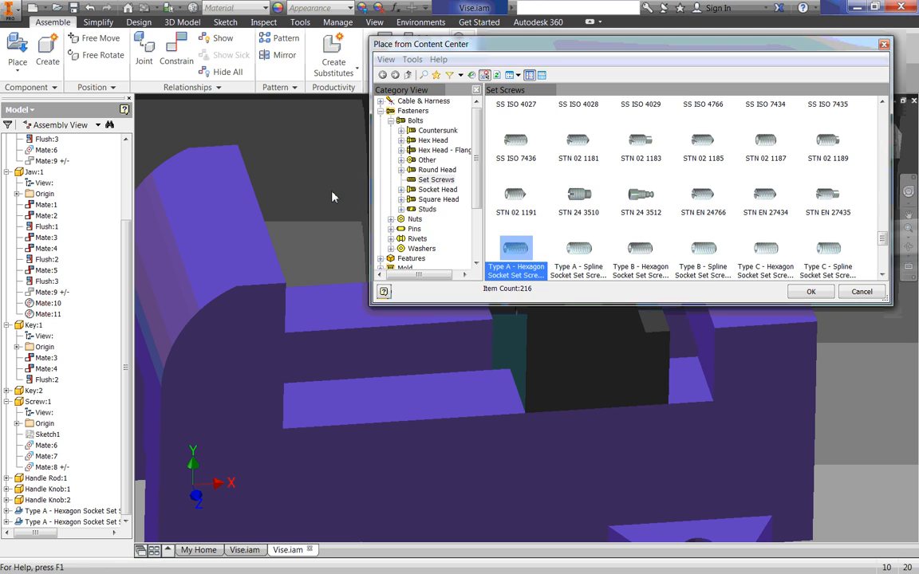
{"action": "left_click", "coordinate": [381, 111]}
{"action": "left_click", "coordinate": [413, 151]}
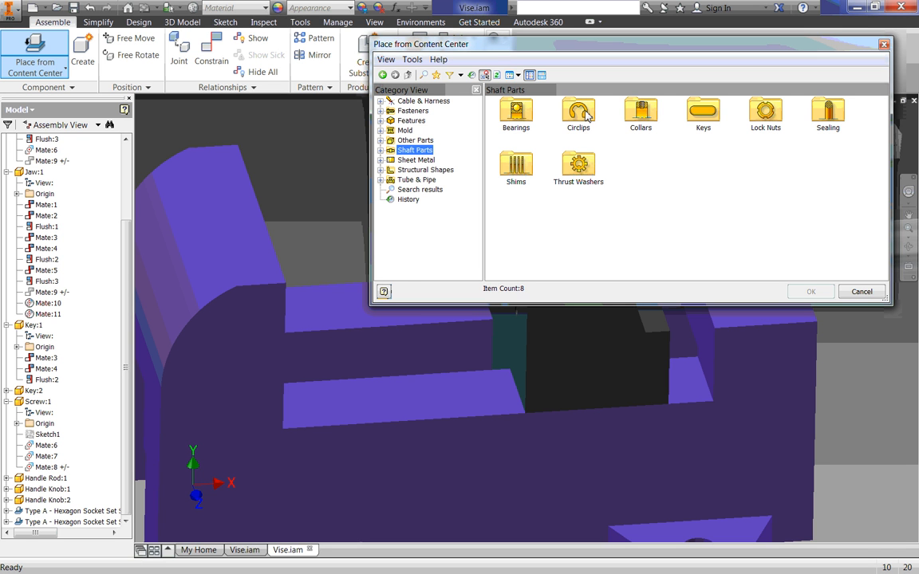
{"action": "double_click", "coordinate": [580, 114]}
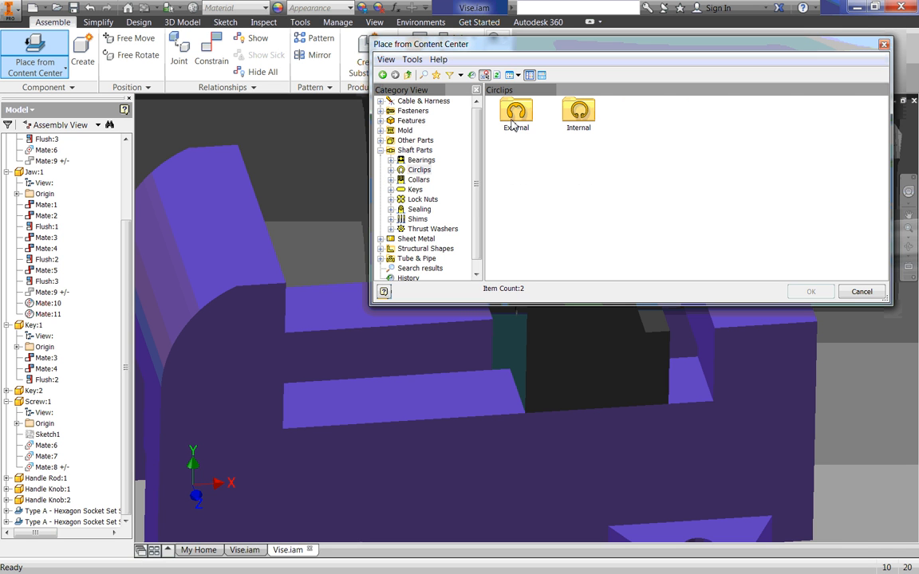
{"action": "double_click", "coordinate": [515, 122]}
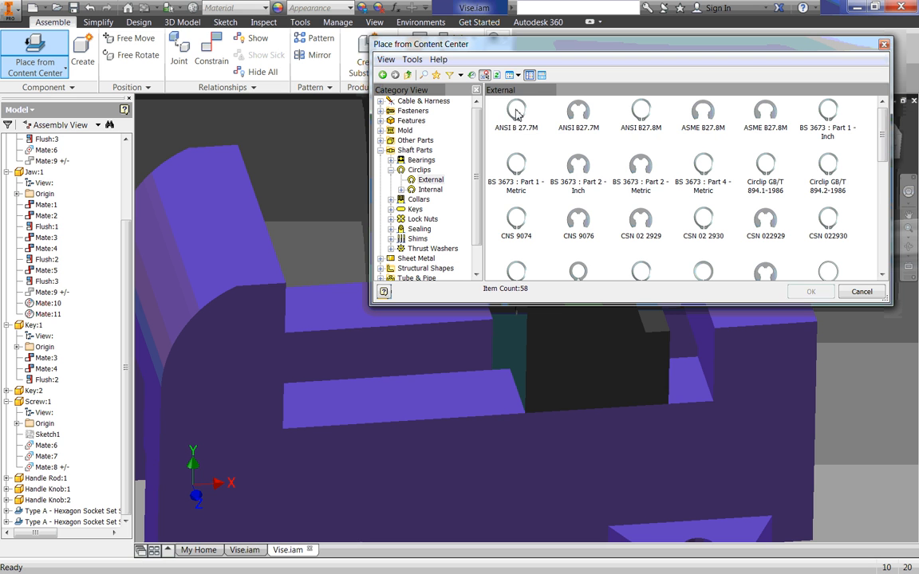
{"action": "left_click", "coordinate": [515, 112]}
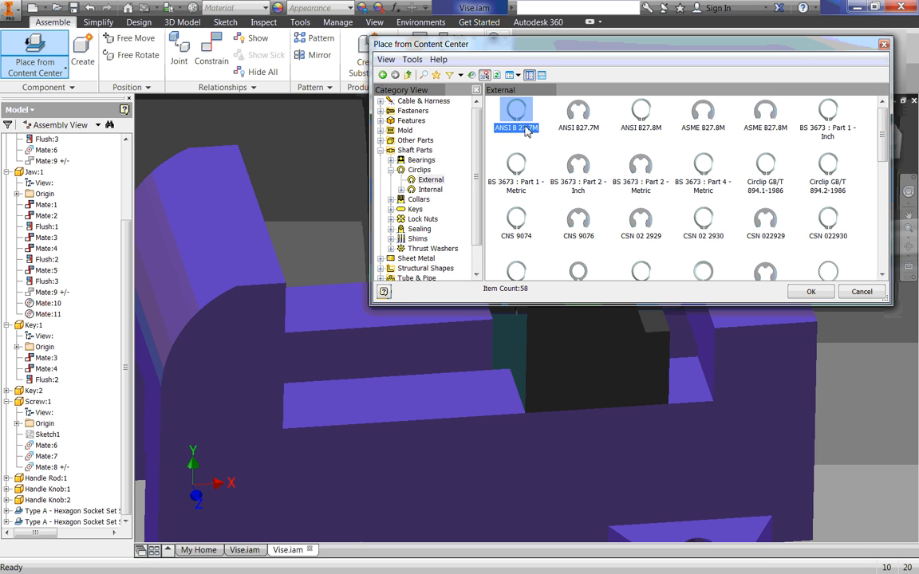
{"action": "double_click", "coordinate": [519, 112]}
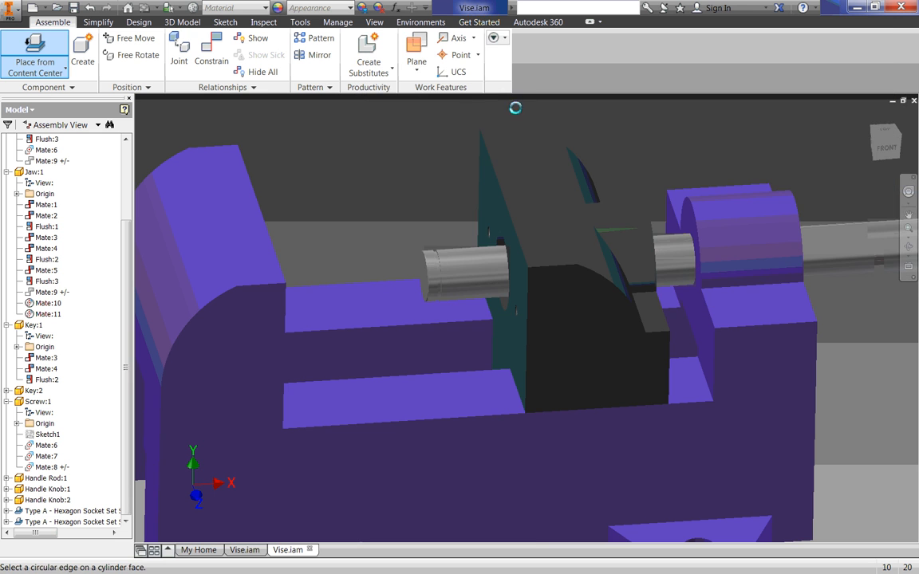
- Place an ANSI B 27.7M 3AMI-17 external circlip in the screw's groove, locating it on the groove cylinder and the groove's side face
{"action": "scroll", "coordinate": [438, 275], "scroll_direction": "up", "scroll_amount": 3}
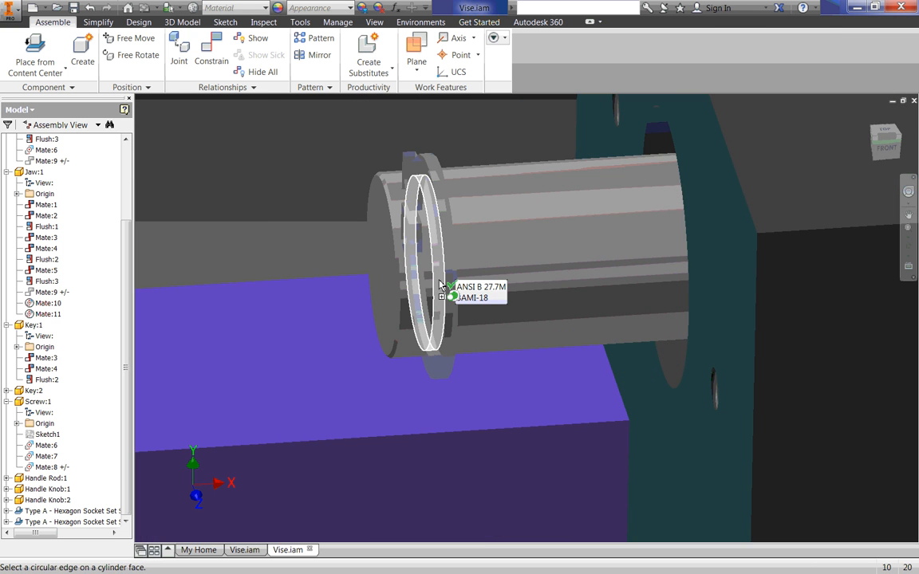
{"action": "scroll", "coordinate": [443, 271], "scroll_direction": "up", "scroll_amount": 2}
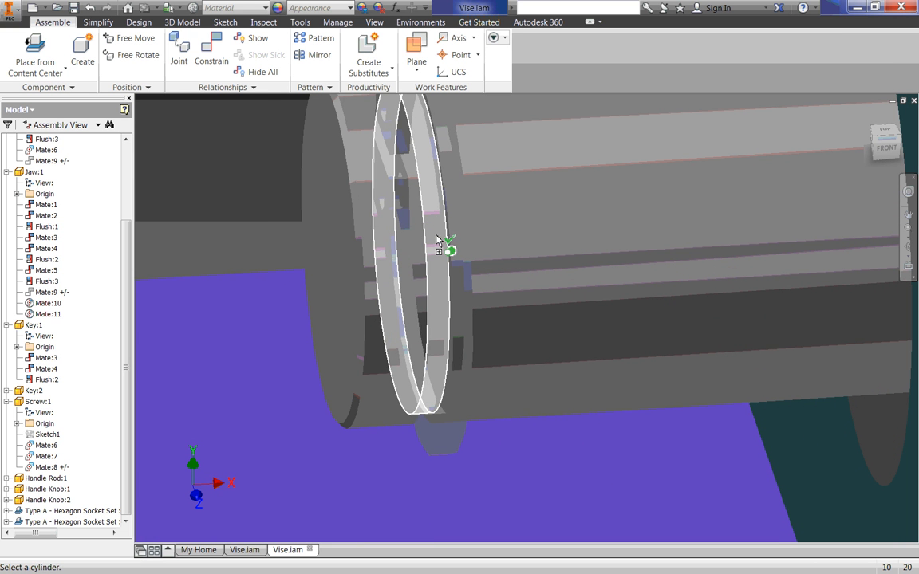
{"action": "left_click", "coordinate": [432, 184]}
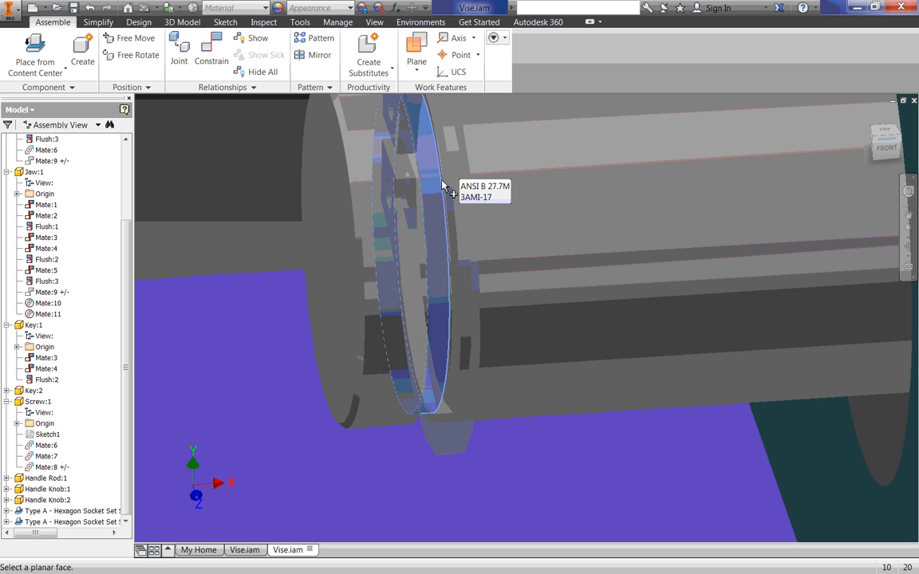
{"action": "middle_click_drag", "start_coordinate": [444, 186], "coordinate": [482, 184], "text": "shift"}
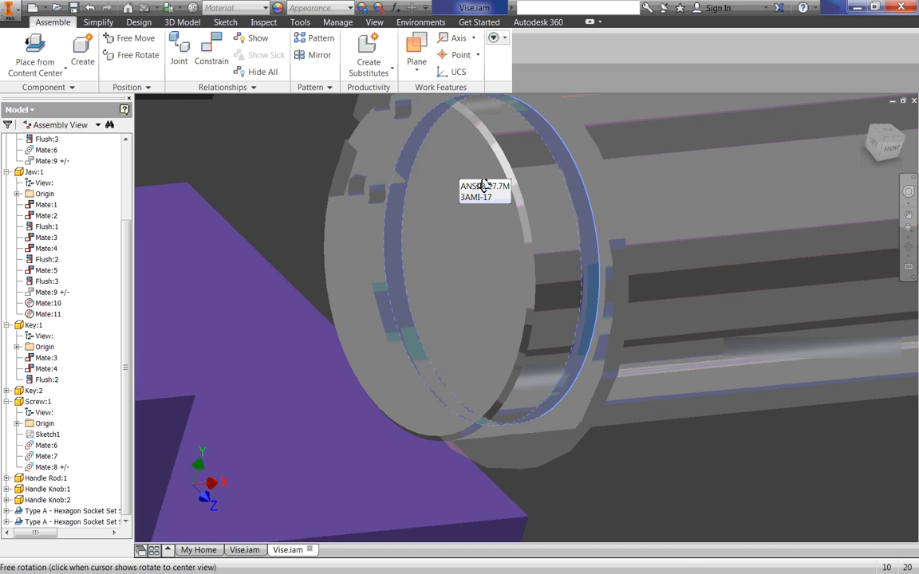
{"action": "scroll", "coordinate": [607, 205], "scroll_direction": "up", "scroll_amount": 5}
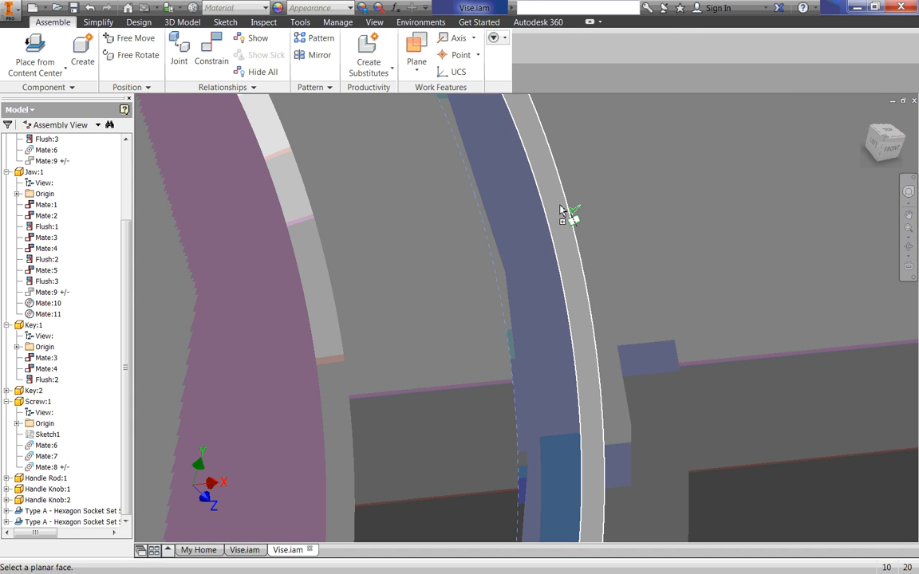
{"action": "left_click", "coordinate": [560, 210]}
{"action": "scroll", "coordinate": [560, 210], "scroll_direction": "down", "scroll_amount": 5}
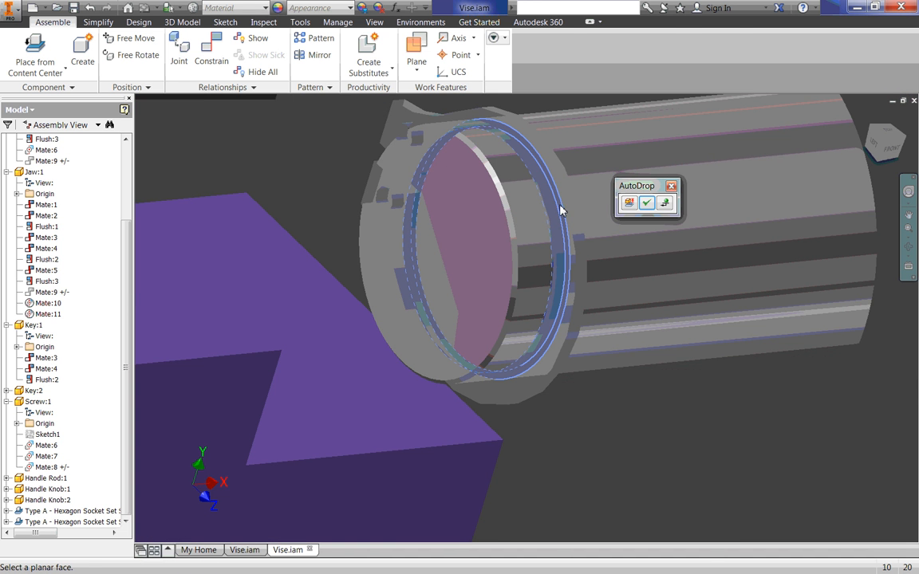
{"action": "left_click", "coordinate": [648, 205]}
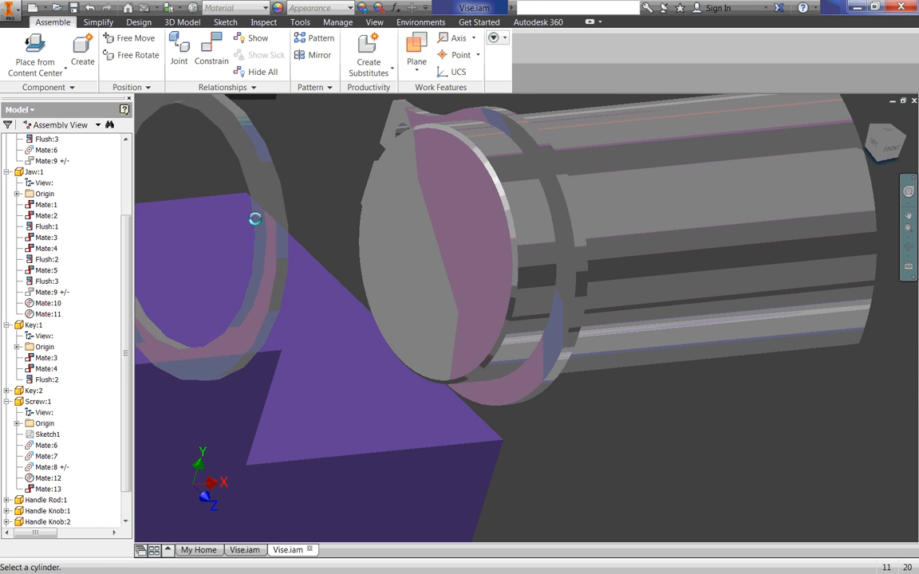
{"action": "key", "text": "Escape"}
- Mate the recessed face inside the jaw's bore to the facing flat of the circlip with a 0.000 in offset
{"action": "scroll", "coordinate": [335, 214], "scroll_direction": "down", "scroll_amount": 5}
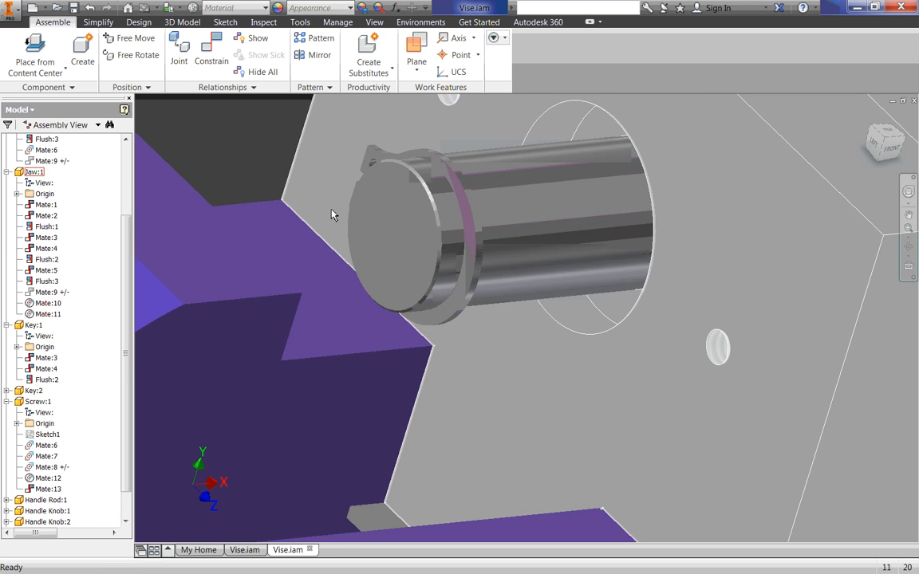
{"action": "middle_click_drag", "start_coordinate": [343, 179], "coordinate": [400, 229], "text": "shift"}
{"action": "mouse_move", "coordinate": [331, 229]}
{"action": "left_mouse_down"}
{"action": "mouse_move", "coordinate": [333, 247]}
{"action": "mouse_move", "coordinate": [335, 211]}
{"action": "left_mouse_up"}
{"action": "middle_click_drag", "start_coordinate": [690, 351], "coordinate": [531, 287], "text": "shift"}
{"action": "middle_click_drag", "start_coordinate": [388, 169], "coordinate": [465, 183], "text": "shift"}
{"action": "left_click", "coordinate": [426, 152]}
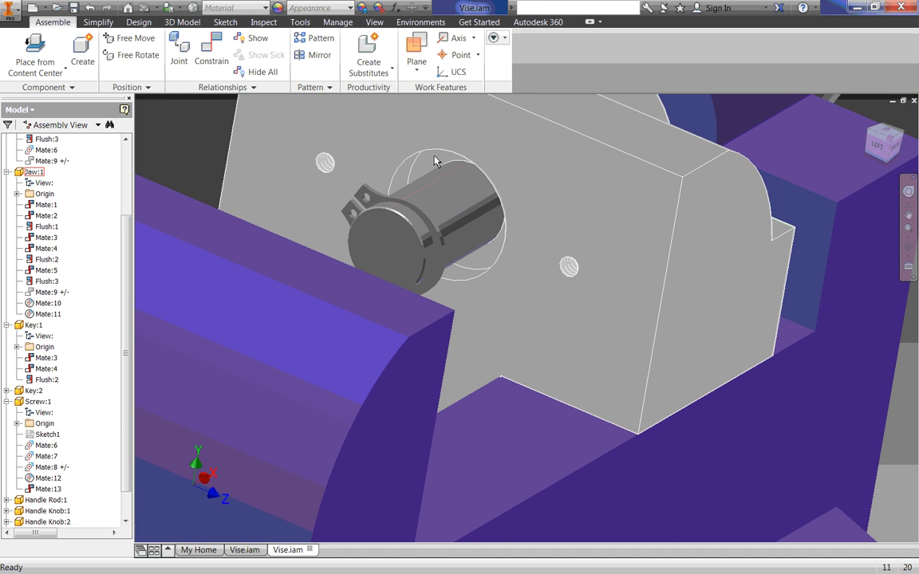
{"action": "left_click", "coordinate": [207, 51]}
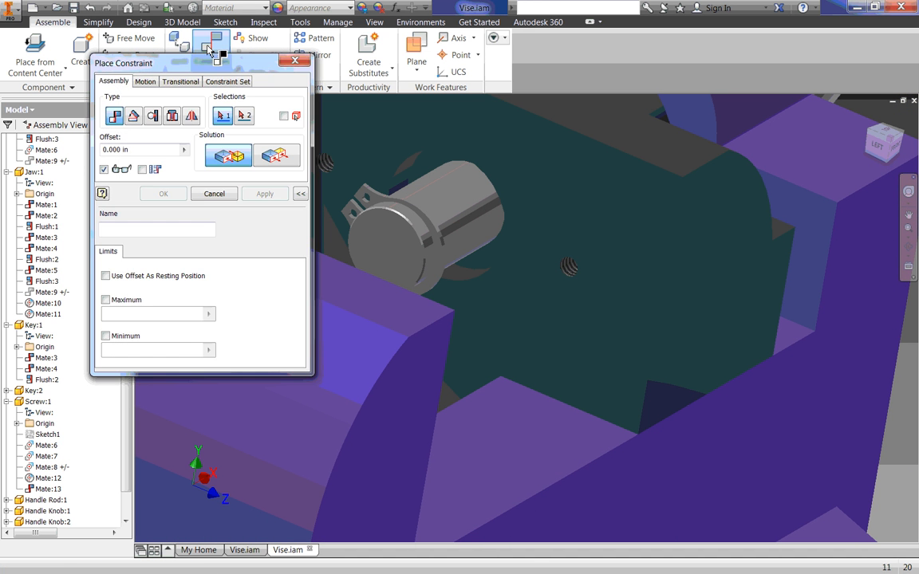
{"action": "left_click", "coordinate": [428, 167]}
{"action": "middle_click_drag", "start_coordinate": [430, 164], "coordinate": [365, 237], "text": "shift"}
{"action": "scroll", "coordinate": [392, 215], "scroll_direction": "up", "scroll_amount": 5}
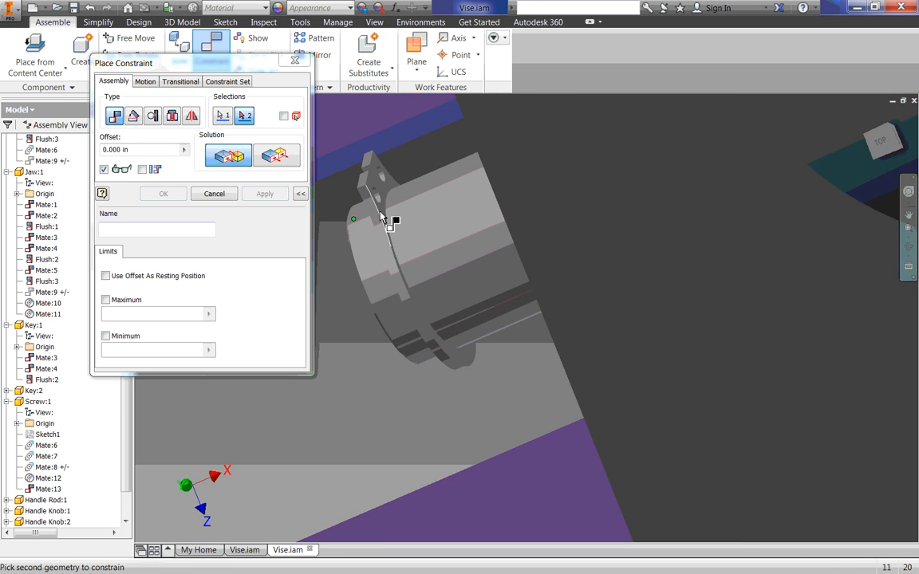
{"action": "left_click", "coordinate": [388, 211]}
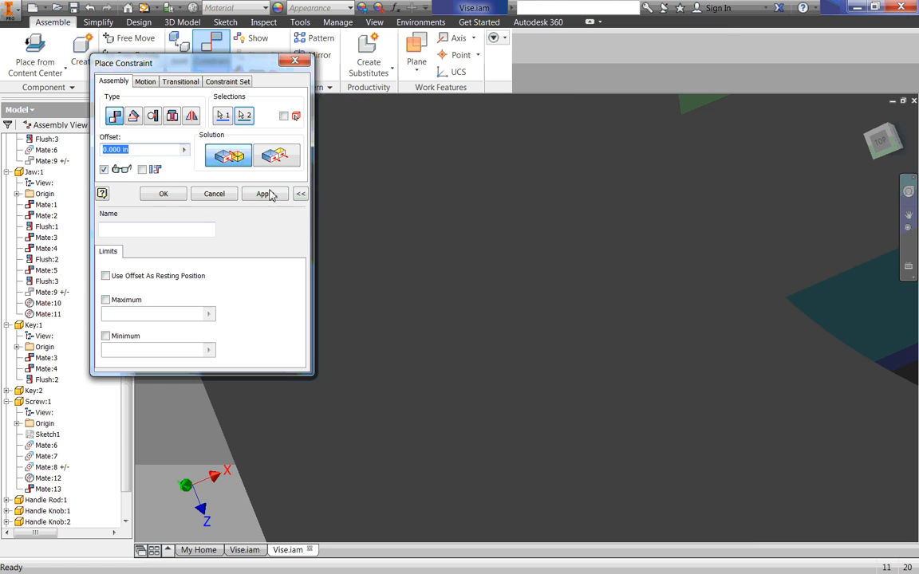
{"action": "left_click", "coordinate": [166, 195]}
- Slide the screw along its axis toward the fixed jaw to test that the movable jaw travels with it
{"action": "middle_click_drag", "start_coordinate": [571, 303], "coordinate": [496, 249], "text": "shift"}
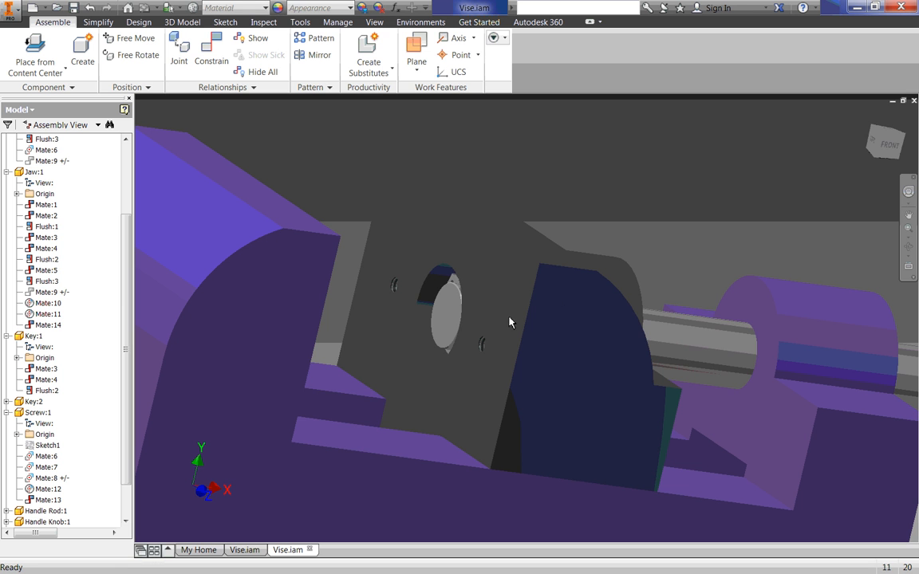
{"action": "mouse_move", "coordinate": [660, 327]}
{"action": "left_mouse_down"}
{"action": "mouse_move", "coordinate": [595, 332]}
{"action": "mouse_move", "coordinate": [593, 323]}
{"action": "mouse_move", "coordinate": [605, 330]}
{"action": "mouse_move", "coordinate": [578, 343]}
{"action": "mouse_move", "coordinate": [656, 344]}
{"action": "left_mouse_up"}
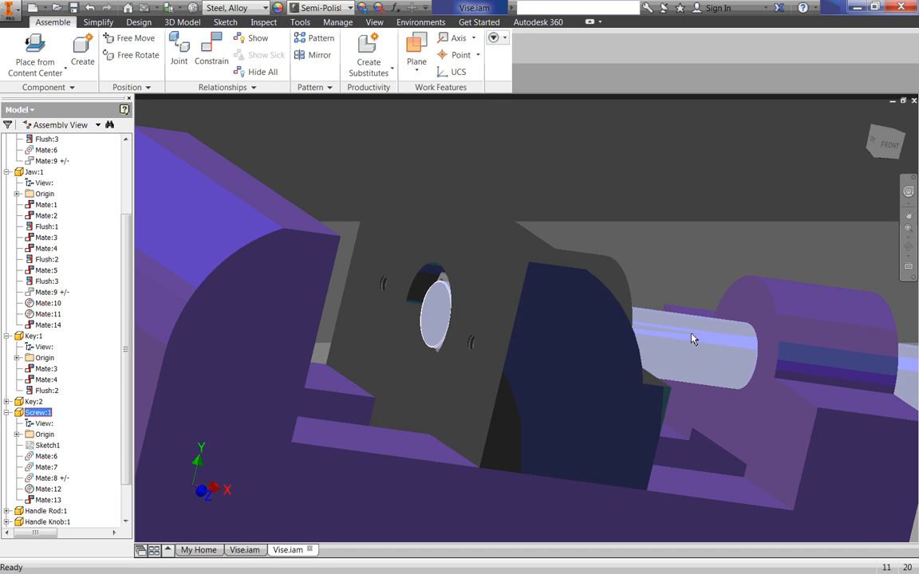
{"action": "left_click_drag", "start_coordinate": [693, 338], "coordinate": [650, 338]}
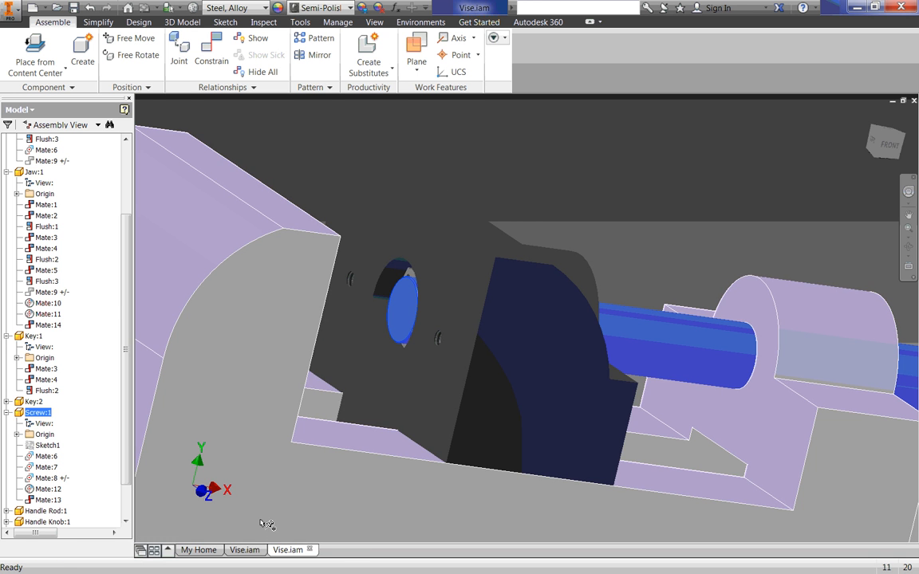
- Measure the jaw plate's thickness in the other open vise assembly and return to the assembly being built
{"action": "left_click", "coordinate": [244, 549]}
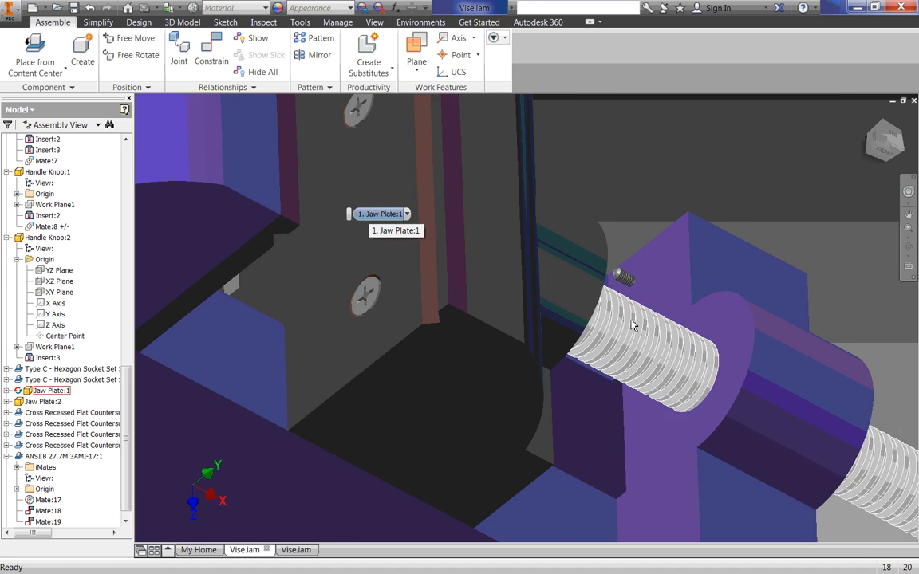
{"action": "key", "text": "m"}
{"action": "left_click", "coordinate": [461, 311]}
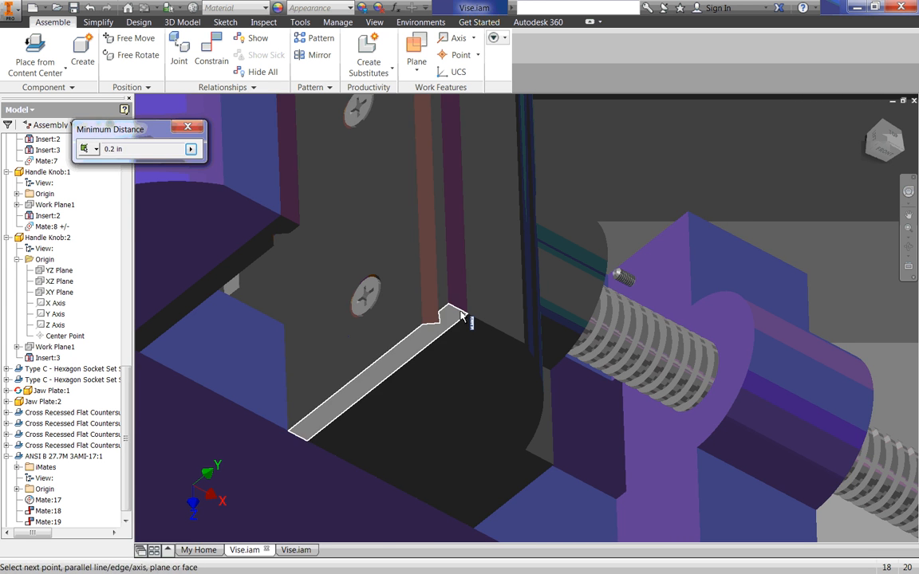
{"action": "key", "text": "Escape"}
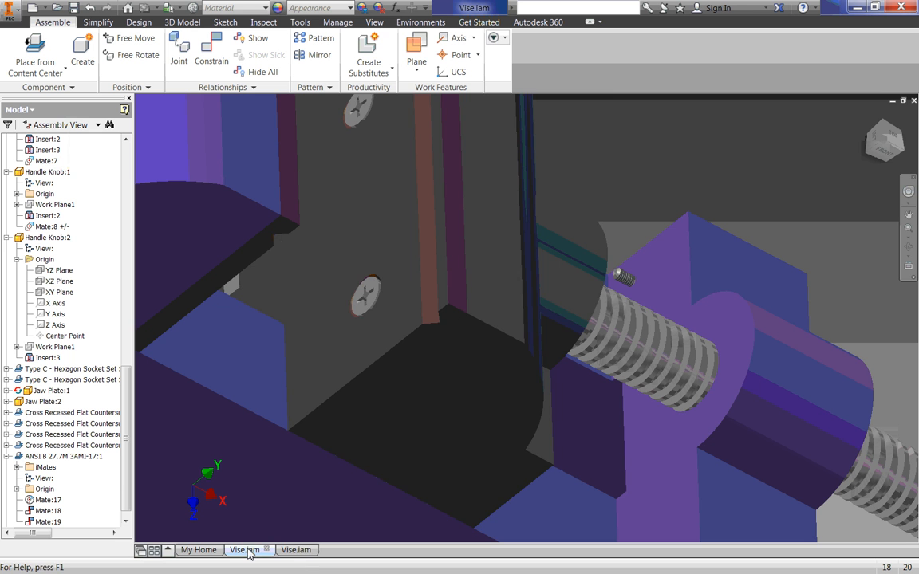
{"action": "left_click", "coordinate": [296, 549]}
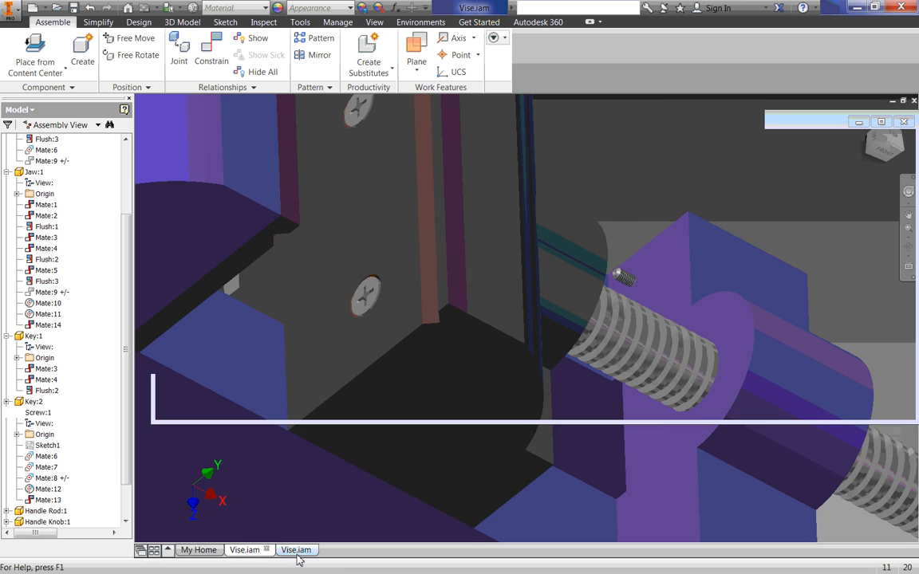
- Set an isometric top-front-left view that shows the jaw's flat face with the two screw holes
{"action": "left_click", "coordinate": [381, 313]}
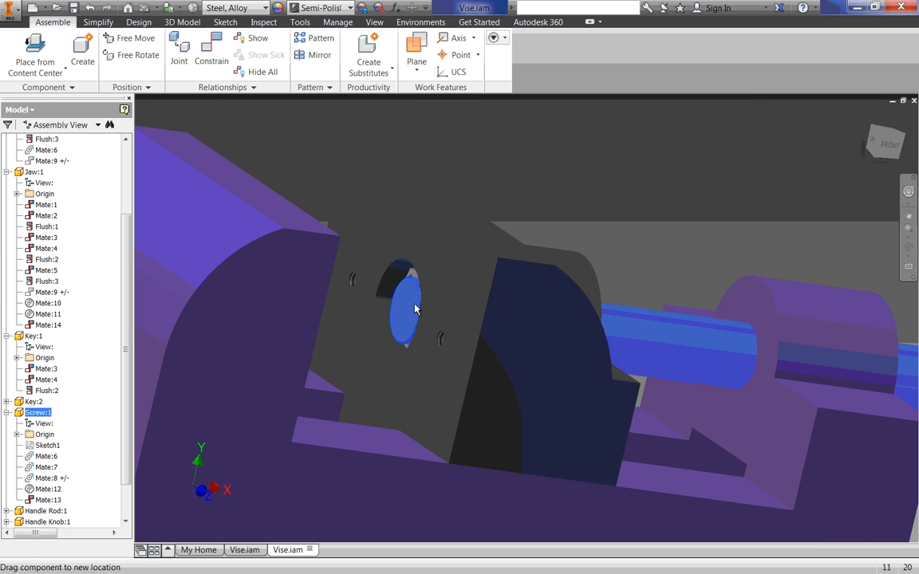
{"action": "left_click", "coordinate": [477, 138]}
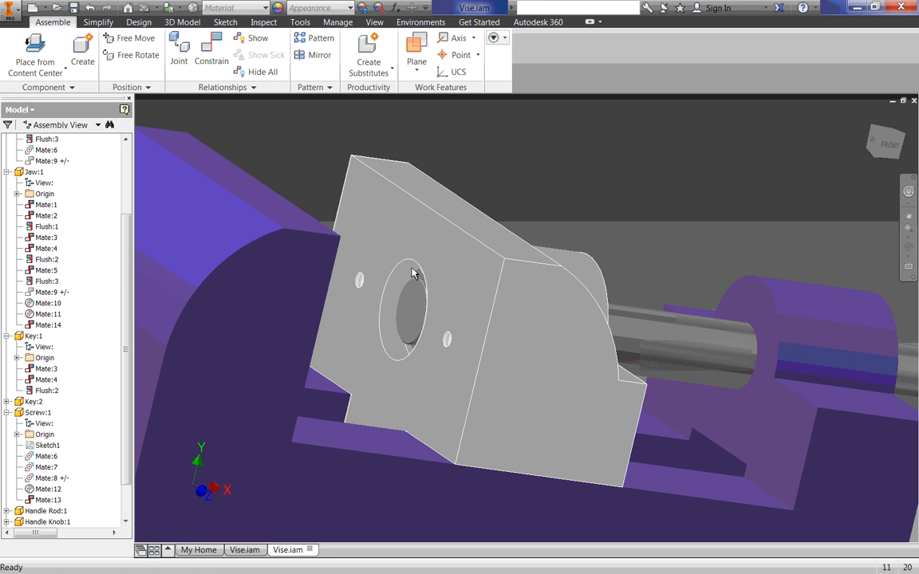
{"action": "middle_click_drag", "start_coordinate": [414, 273], "coordinate": [360, 259], "text": "shift"}
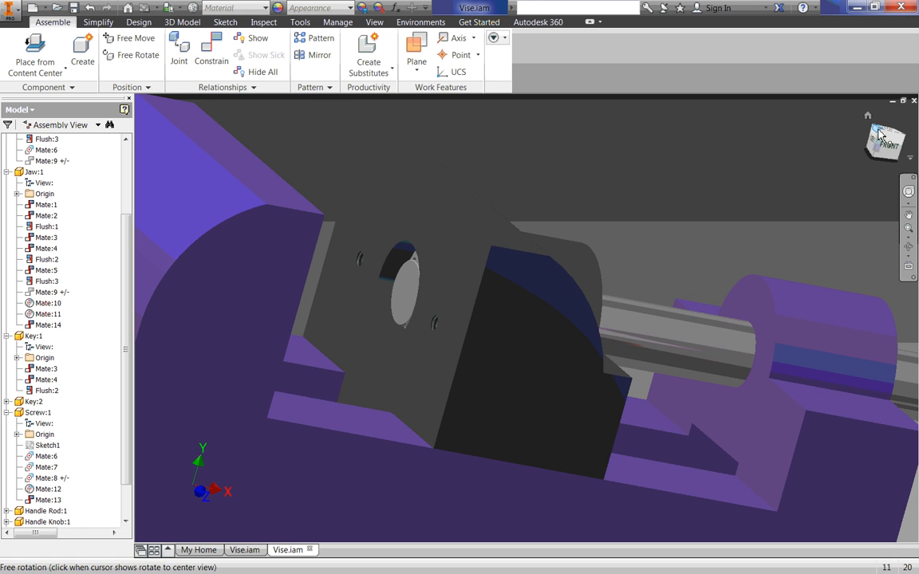
{"action": "left_click", "coordinate": [881, 137]}
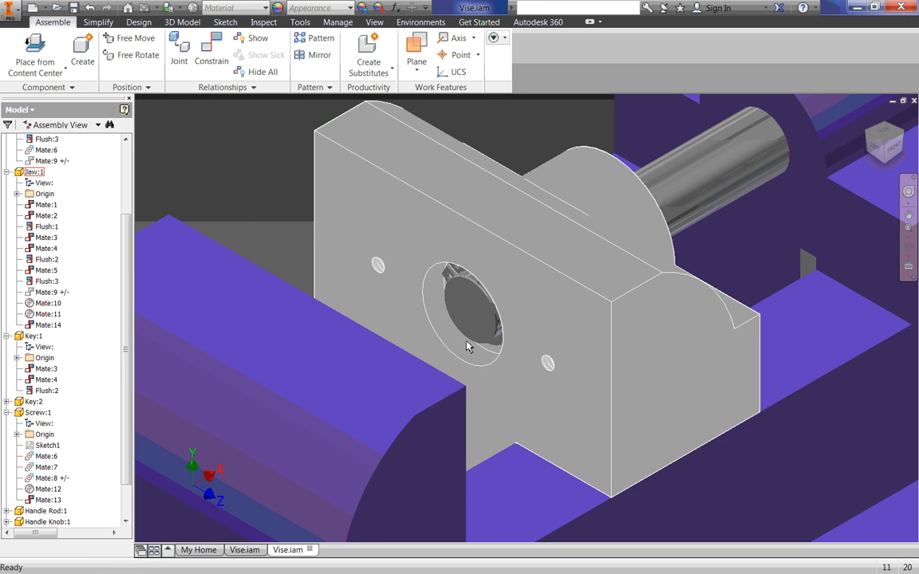
{"action": "scroll", "coordinate": [252, 215], "scroll_direction": "up", "scroll_amount": 3}
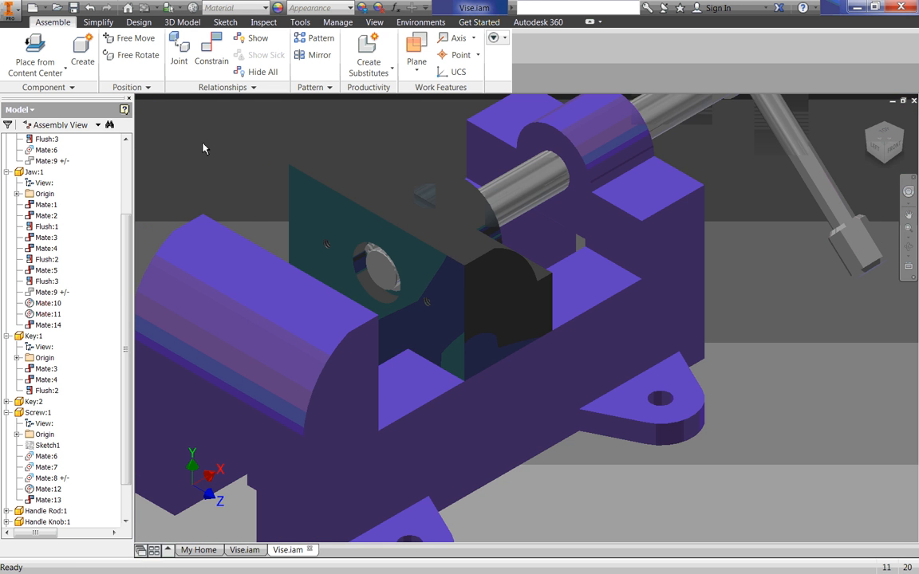
- Check the jaw plate's component name in the other open vise assembly and return to the assembly being built
{"action": "left_click", "coordinate": [72, 49]}
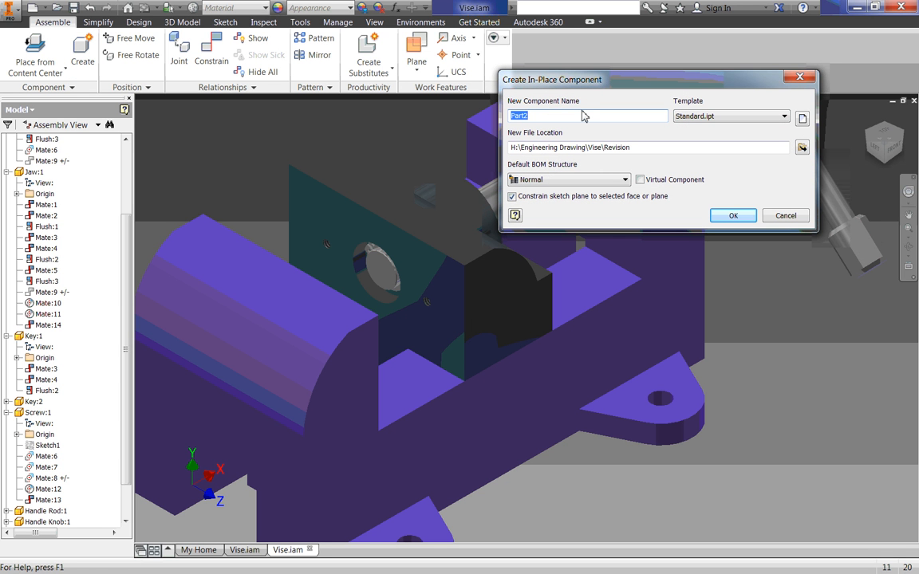
{"action": "left_click", "coordinate": [244, 549]}
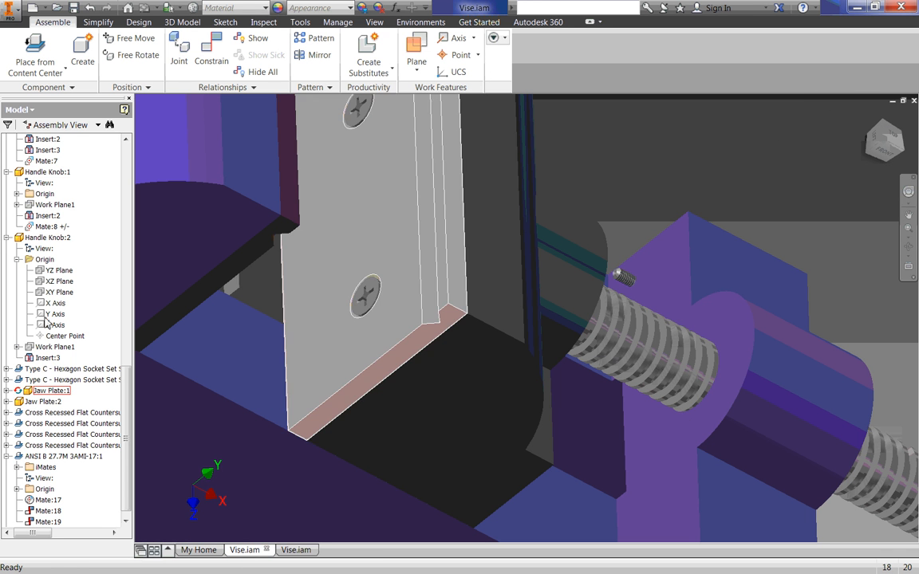
{"action": "scroll", "coordinate": [29, 468], "scroll_direction": "down", "scroll_amount": 1}
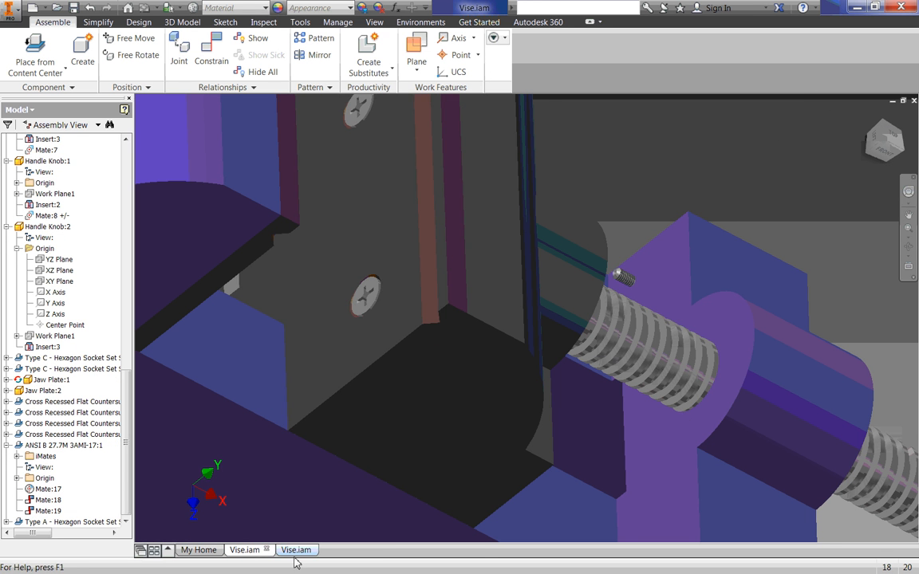
{"action": "left_click", "coordinate": [294, 552]}
- Create an in-place part named Jaw Plate from Standard.ipt in H:\Engineering Drawing\Vise, constrained to the jaw's flat front face
{"action": "left_click", "coordinate": [83, 55]}
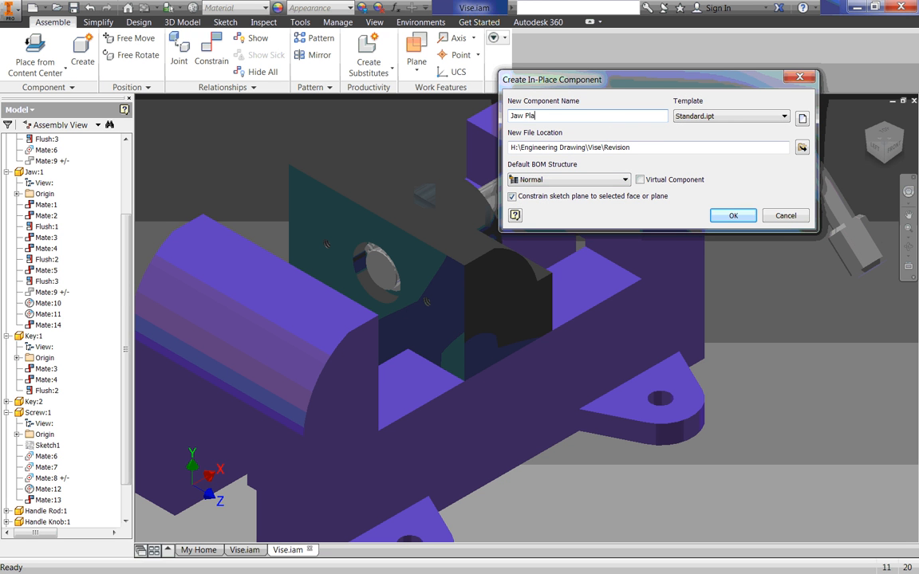
{"action": "left_click", "coordinate": [801, 149]}
{"action": "left_click", "coordinate": [326, 38]}
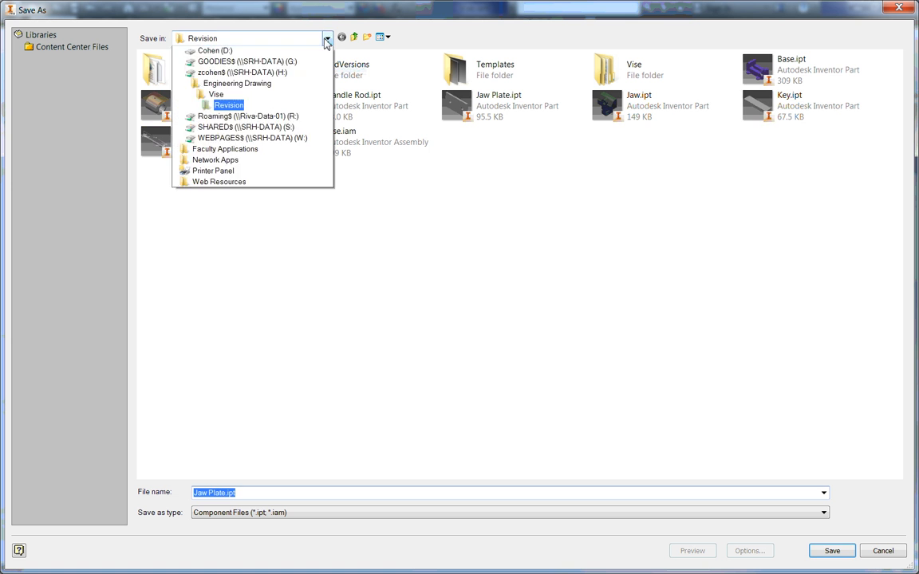
{"action": "left_click", "coordinate": [232, 117]}
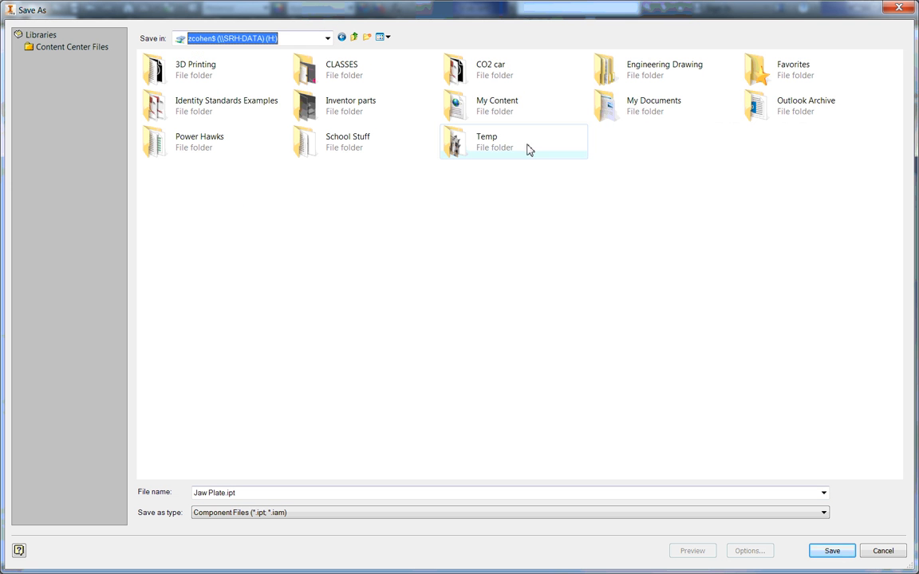
{"action": "double_click", "coordinate": [671, 76]}
{"action": "double_click", "coordinate": [795, 79]}
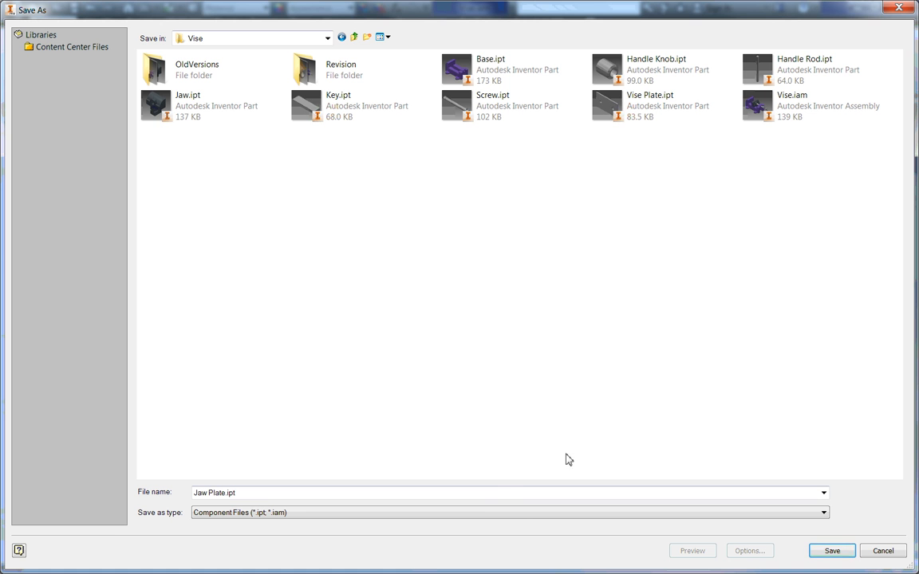
{"action": "left_click", "coordinate": [831, 550]}
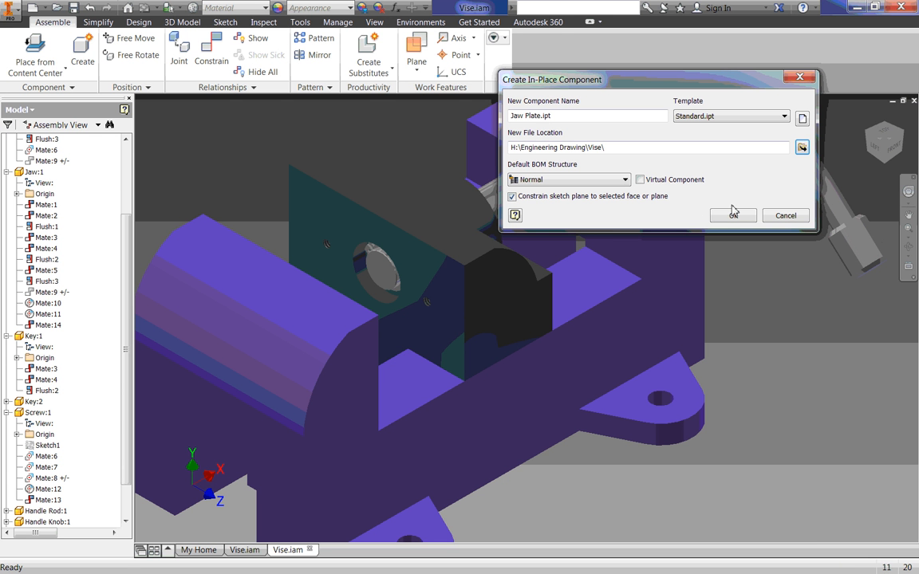
{"action": "left_click", "coordinate": [734, 215]}
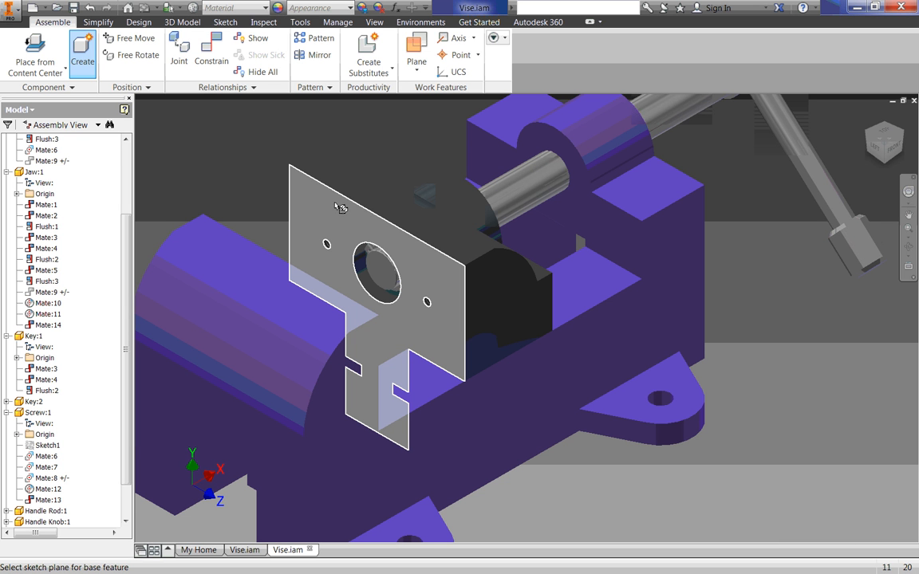
{"action": "left_click", "coordinate": [347, 242]}
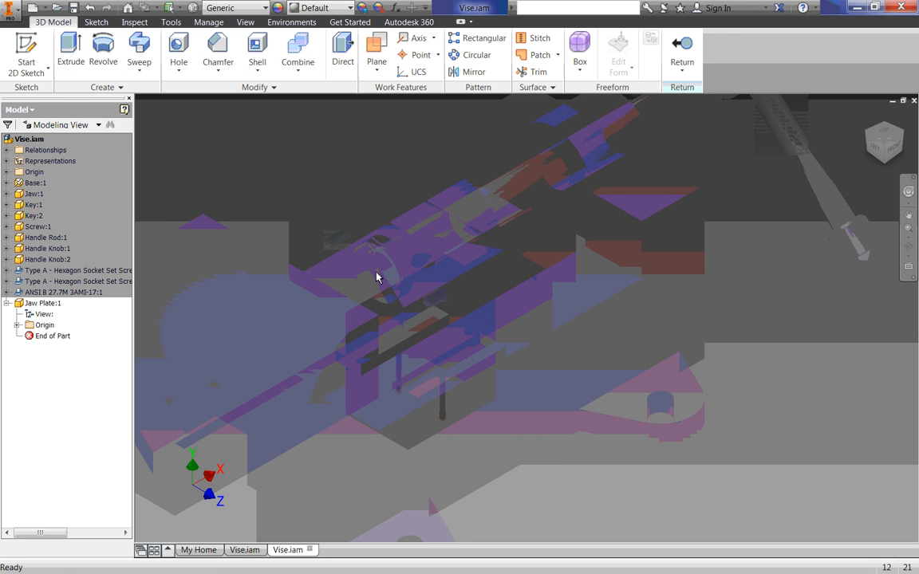
{"action": "mouse_move", "coordinate": [318, 330]}
{"action": "middle_mouse_down", "text": "shift"}
{"action": "mouse_move", "coordinate": [383, 341]}
{"action": "mouse_move", "coordinate": [364, 349]}
{"action": "mouse_move", "coordinate": [300, 329]}
{"action": "middle_mouse_up", "text": "shift"}
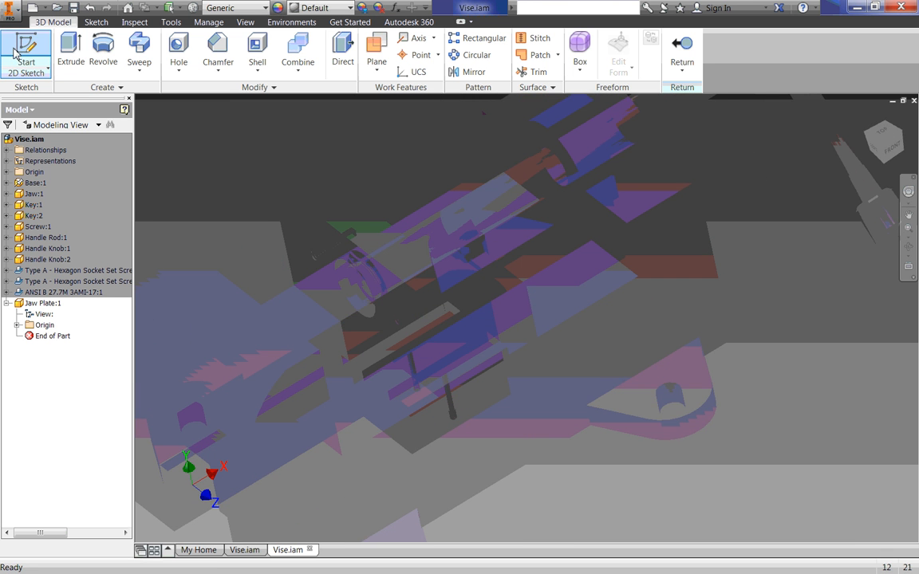
- Start a sketch on the jaw plate's XY plane and project the jaw's flat face with its holes into it
{"action": "left_click", "coordinate": [27, 55]}
{"action": "mouse_move", "coordinate": [429, 312]}
{"action": "middle_mouse_down", "text": "shift"}
{"action": "mouse_move", "coordinate": [589, 334]}
{"action": "mouse_move", "coordinate": [518, 350]}
{"action": "mouse_move", "coordinate": [514, 370]}
{"action": "mouse_move", "coordinate": [476, 365]}
{"action": "mouse_move", "coordinate": [390, 301]}
{"action": "middle_mouse_up", "text": "shift"}
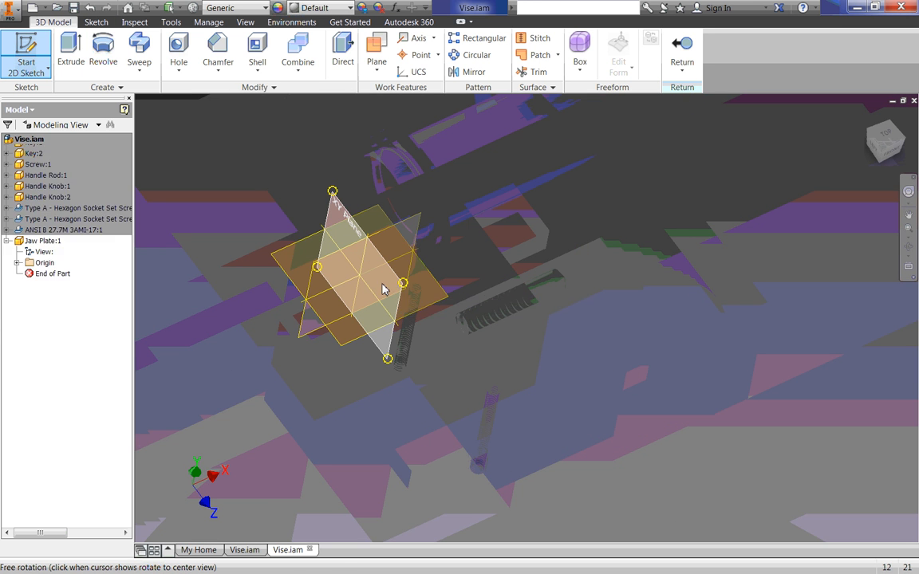
{"action": "left_click", "coordinate": [382, 289]}
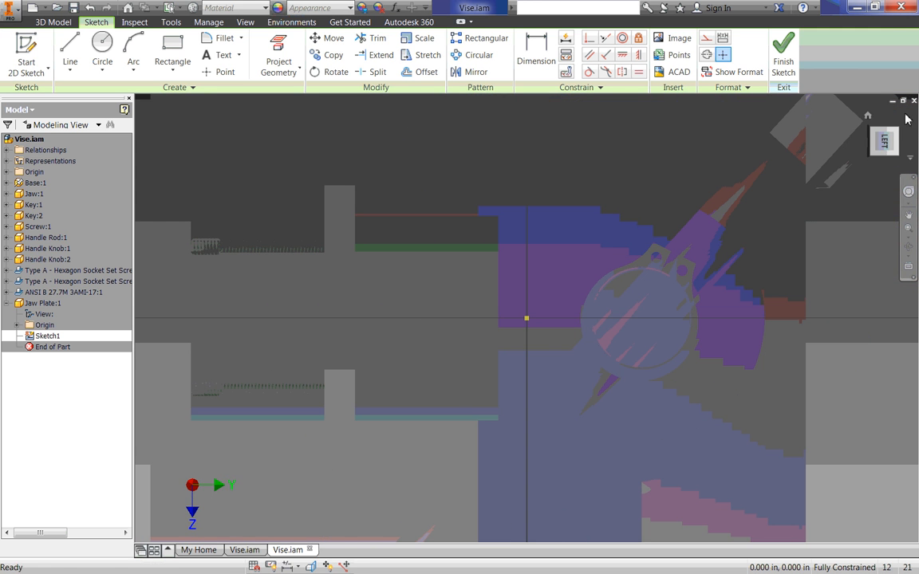
{"action": "middle_click_drag", "start_coordinate": [605, 299], "coordinate": [539, 355], "text": "shift"}
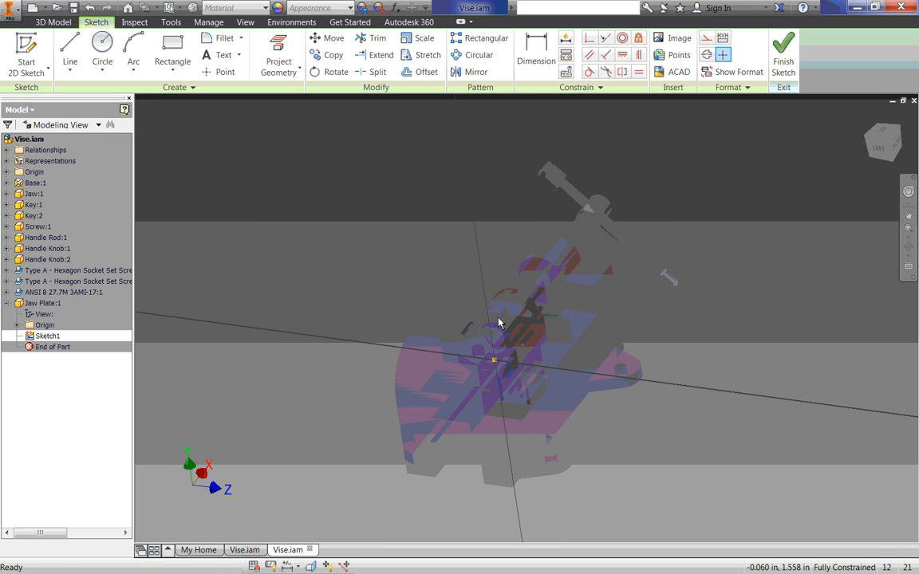
{"action": "left_click", "coordinate": [283, 48]}
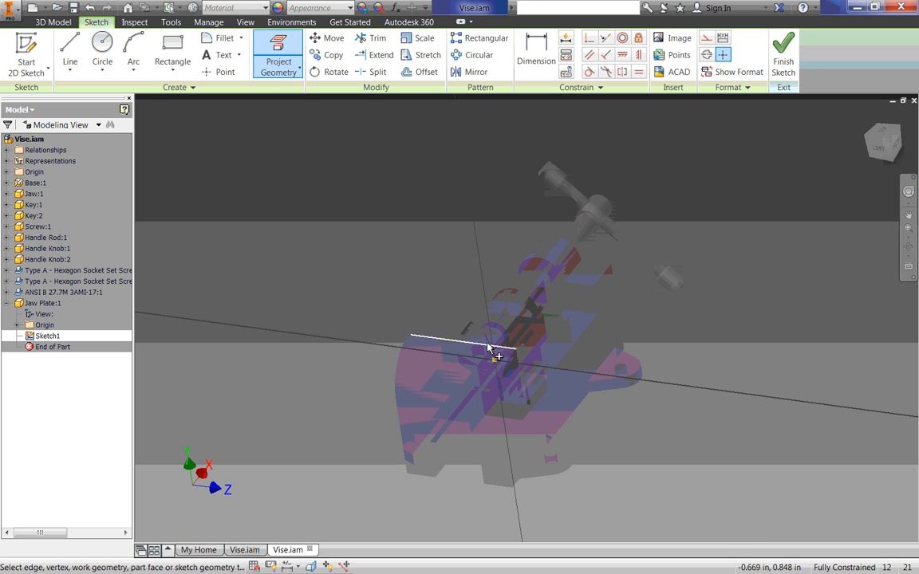
{"action": "scroll", "coordinate": [527, 349], "scroll_direction": "up", "scroll_amount": 5}
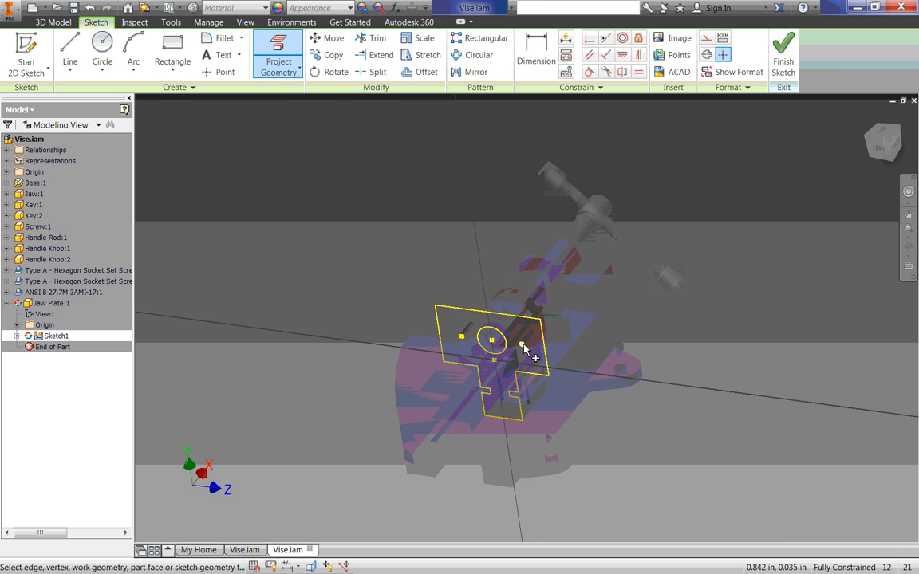
- Draw a rectangle between opposite corners of the projected jaw face, leaving out the narrow lower tongue
{"action": "left_click", "coordinate": [172, 51]}
{"action": "left_click", "coordinate": [165, 181]}
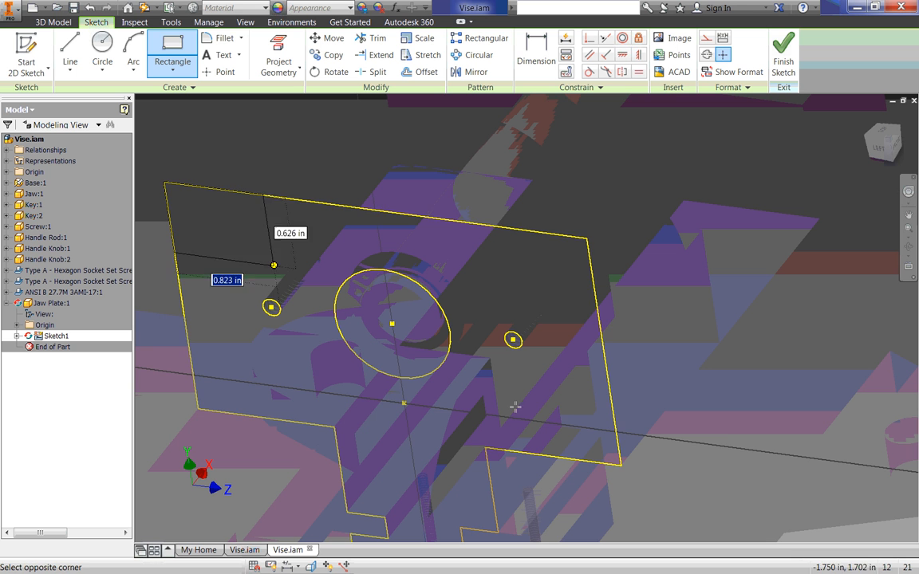
{"action": "left_click", "coordinate": [621, 464]}
{"action": "key", "text": "Escape"}
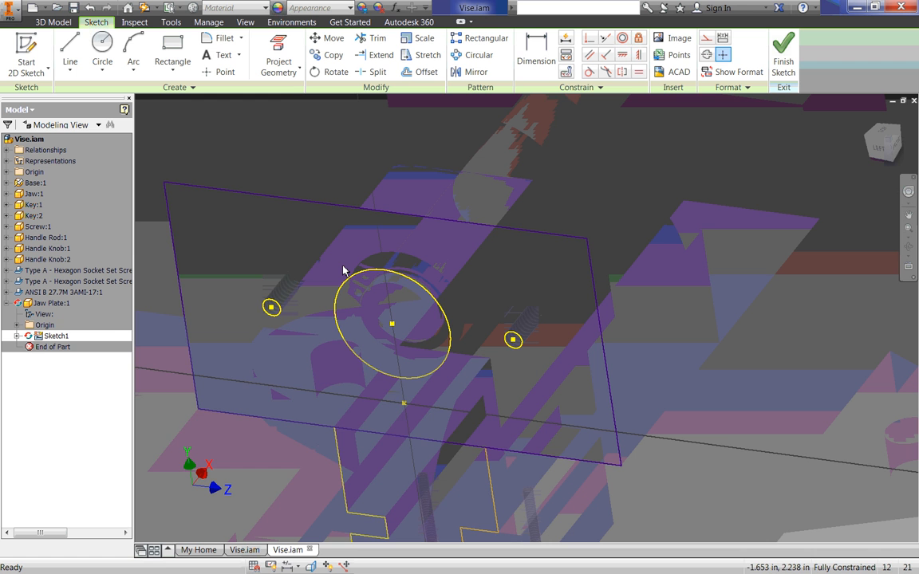
- Extrude all regions inside the rectangle, including the hole areas, by 0.2 in away from the jaw
{"action": "key", "text": "e"}
{"action": "left_click", "coordinate": [488, 281]}
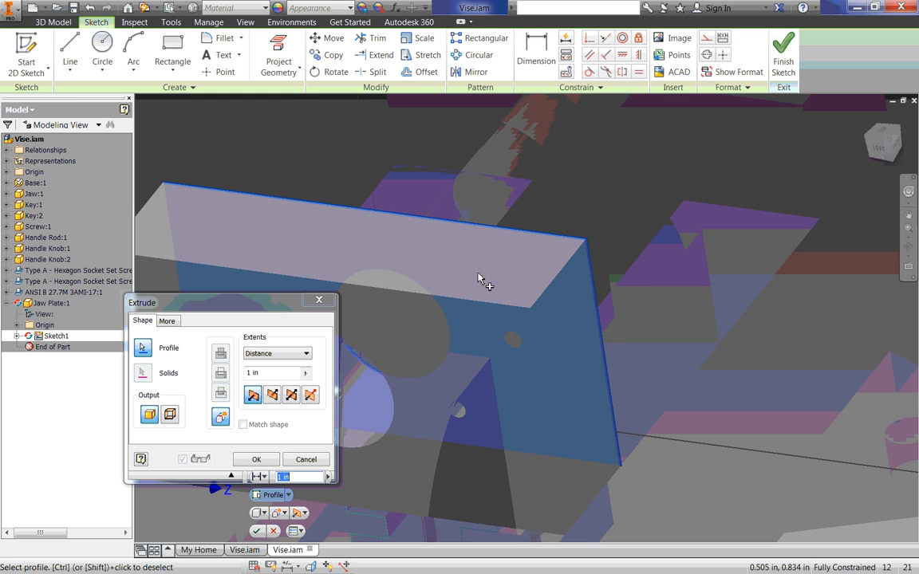
{"action": "left_click", "coordinate": [423, 332]}
{"action": "middle_click_drag", "start_coordinate": [411, 329], "coordinate": [587, 309]}
{"action": "left_click", "coordinate": [450, 292]}
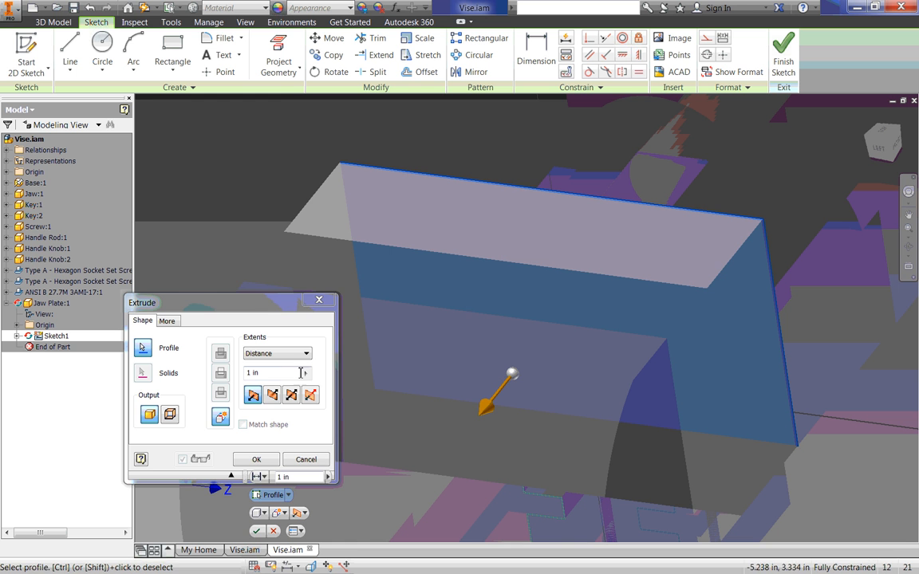
{"action": "left_click_drag", "start_coordinate": [283, 374], "coordinate": [220, 373]}
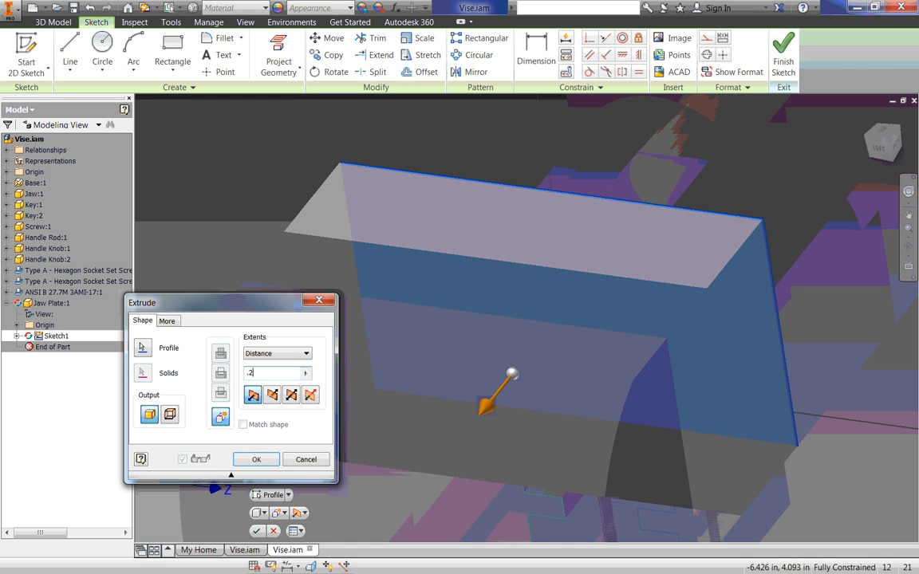
{"action": "left_click", "coordinate": [255, 461]}
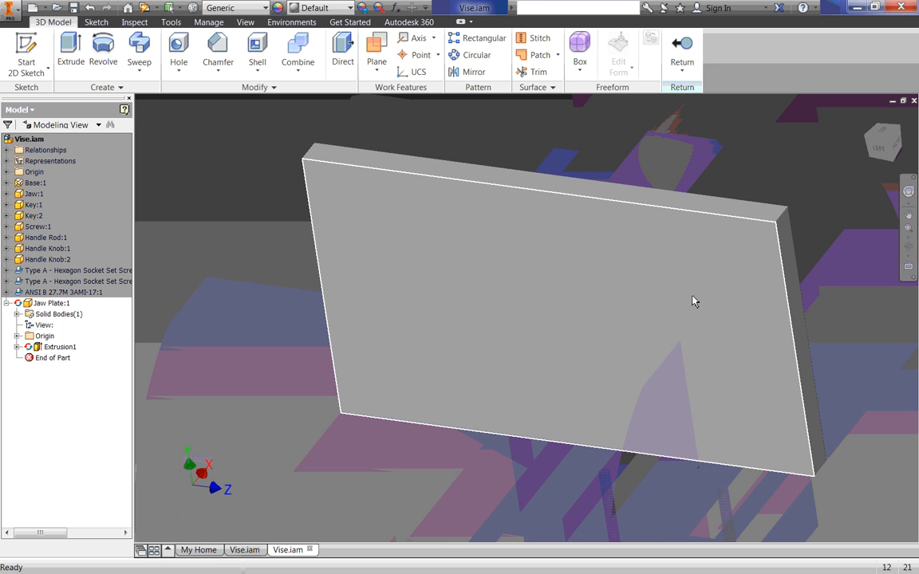
- Start a sketch on the jaw plate's outer face and project the jaw's flat face with its holes into it
{"action": "middle_click_drag", "start_coordinate": [693, 300], "coordinate": [623, 309], "text": "shift"}
{"action": "middle_click_drag", "start_coordinate": [681, 353], "coordinate": [461, 245], "text": "shift"}
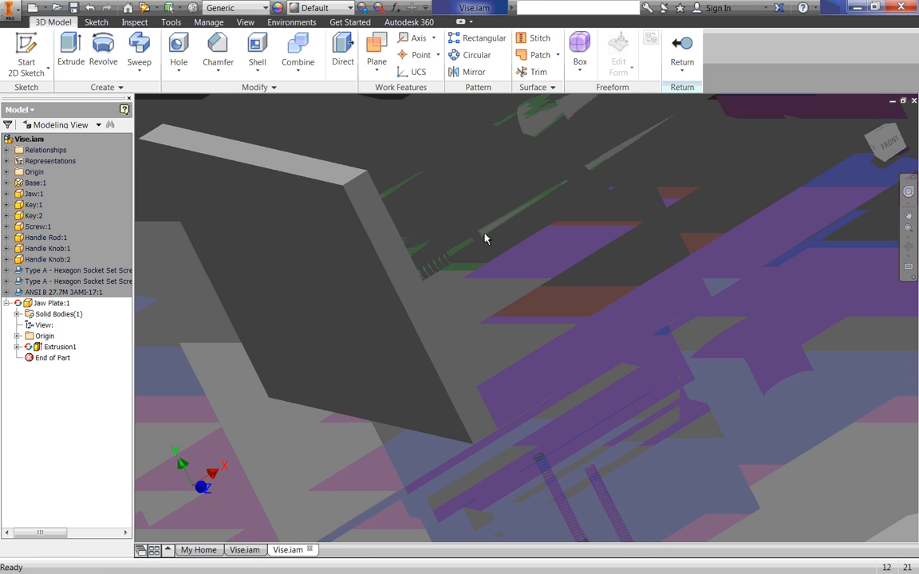
{"action": "middle_click_drag", "start_coordinate": [431, 299], "coordinate": [302, 223], "text": "shift"}
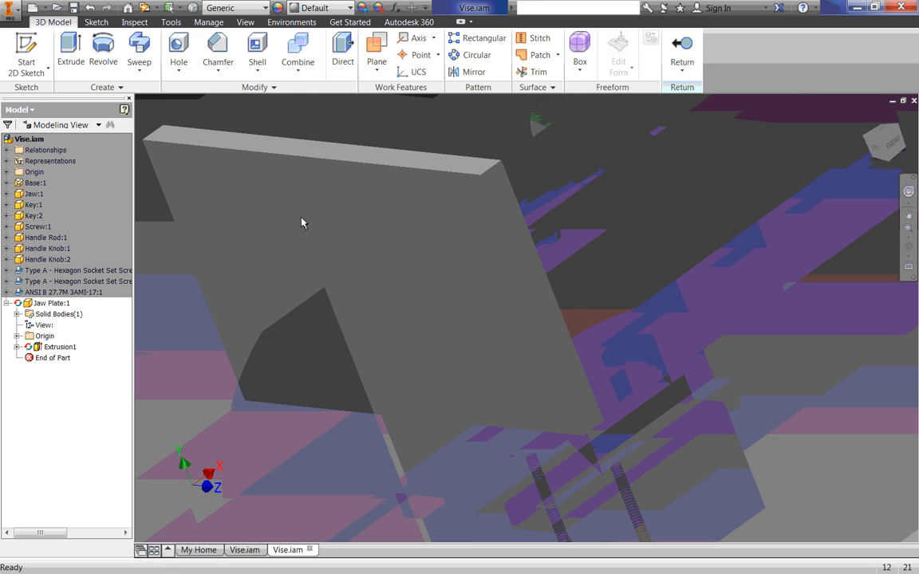
{"action": "key", "text": "s"}
{"action": "left_click", "coordinate": [323, 204]}
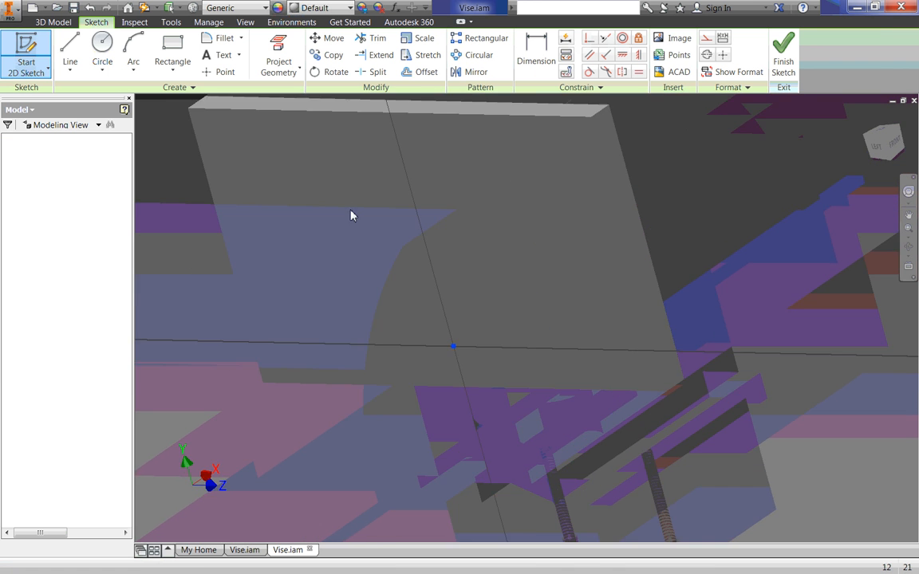
{"action": "scroll", "coordinate": [581, 352], "scroll_direction": "down", "scroll_amount": 3}
{"action": "middle_click_drag", "start_coordinate": [628, 271], "coordinate": [535, 312], "text": "shift"}
{"action": "left_click", "coordinate": [279, 56]}
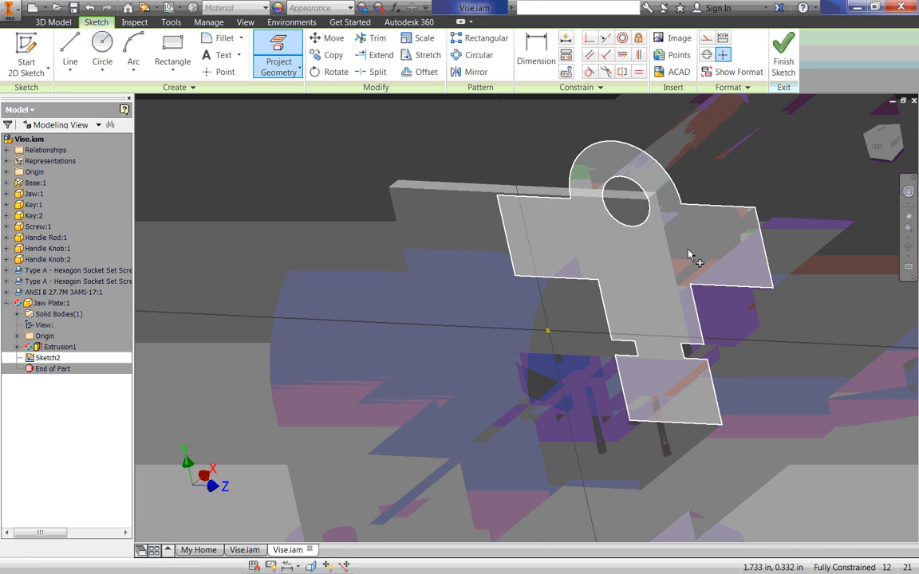
{"action": "middle_click_drag", "start_coordinate": [560, 390], "coordinate": [608, 358], "text": "shift"}
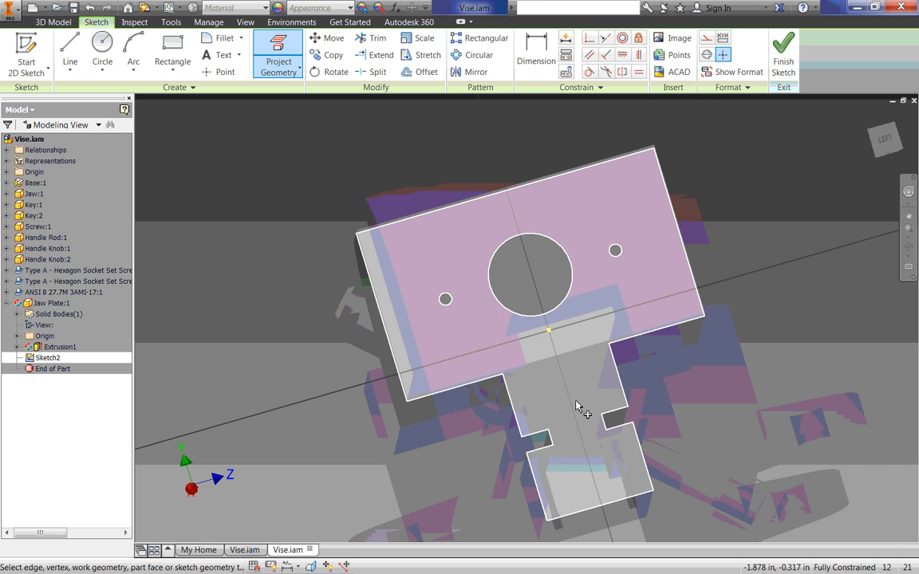
{"action": "left_click", "coordinate": [576, 408]}
{"action": "middle_click_drag", "start_coordinate": [732, 237], "coordinate": [660, 267], "text": "shift"}
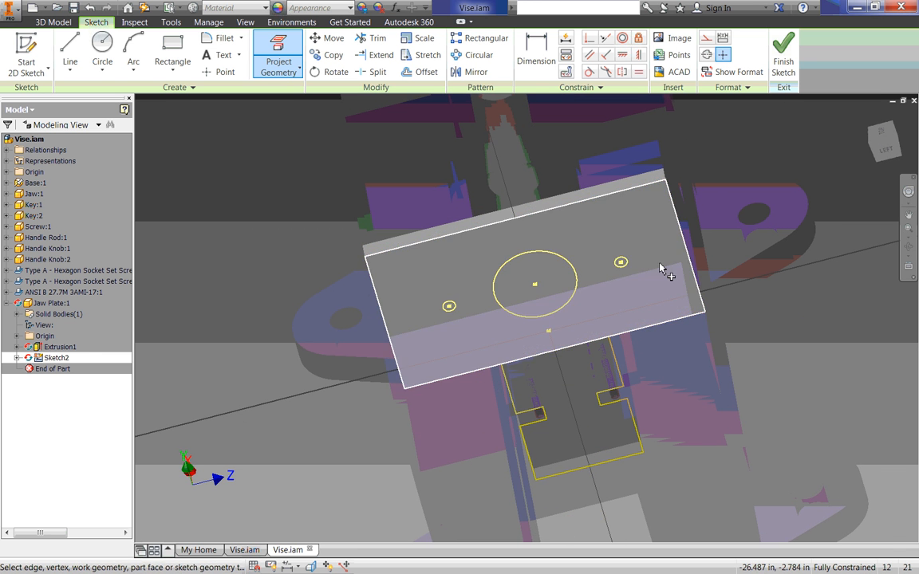
- Place sketch points on the centers of the two small projected screw holes
{"action": "left_click", "coordinate": [217, 73]}
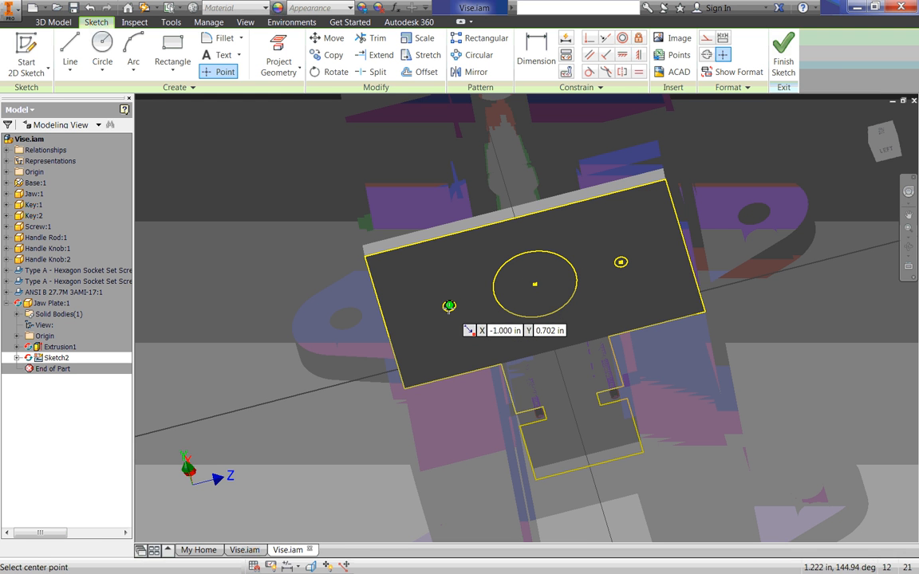
{"action": "left_click", "coordinate": [449, 307]}
{"action": "left_click", "coordinate": [620, 261]}
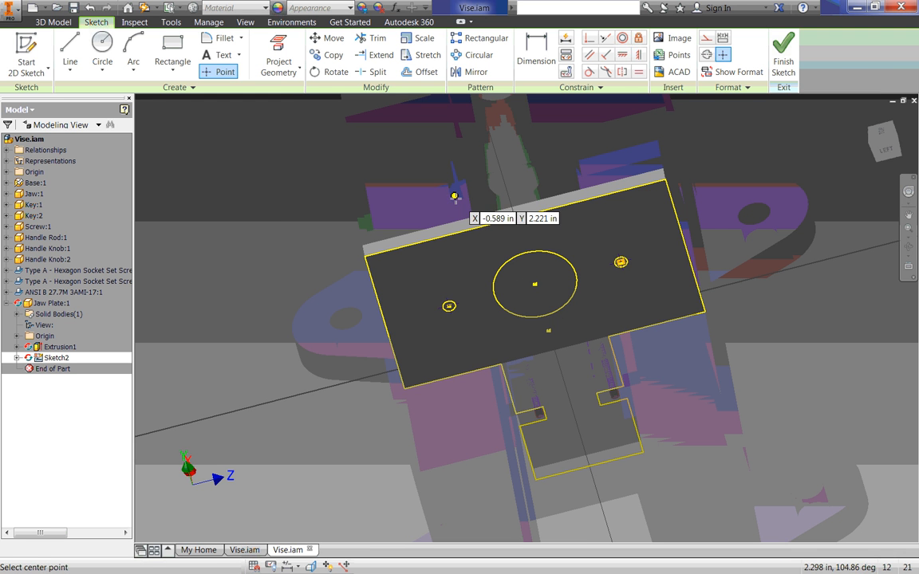
- Cut countersunk clearance holes at both points for #10 Flat Head Machine Screw (82), ANSI Unified Screw Threads, normal fit, 1 in deep
{"action": "key", "text": "h"}
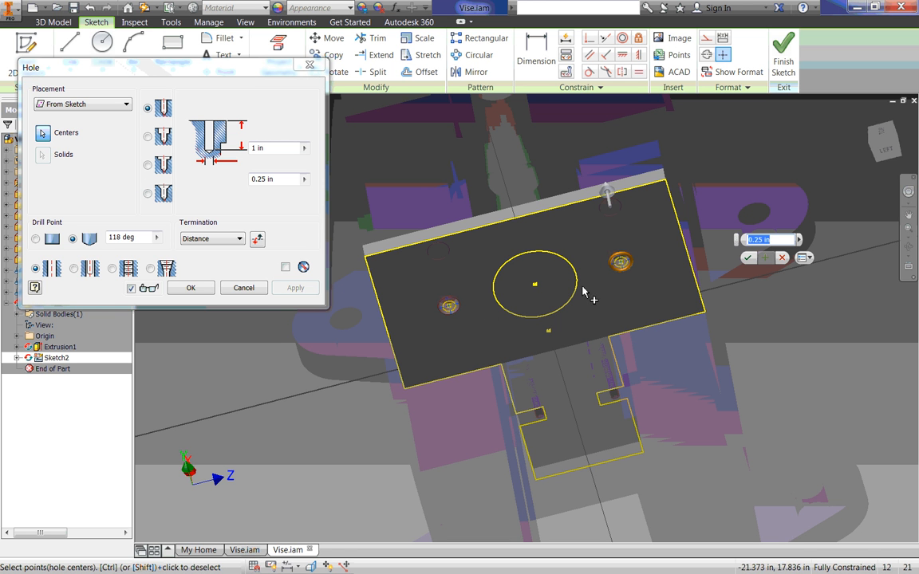
{"action": "left_click", "coordinate": [148, 194]}
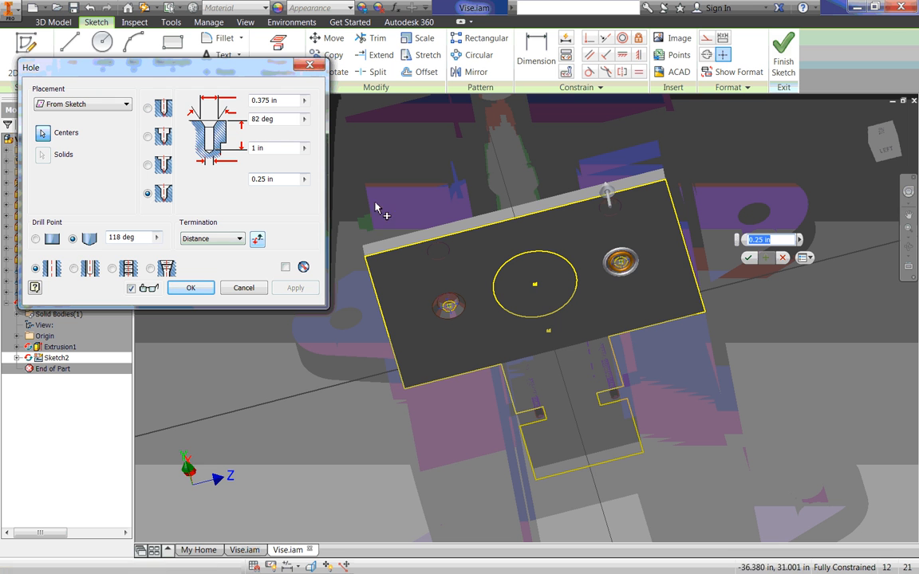
{"action": "left_click", "coordinate": [74, 269]}
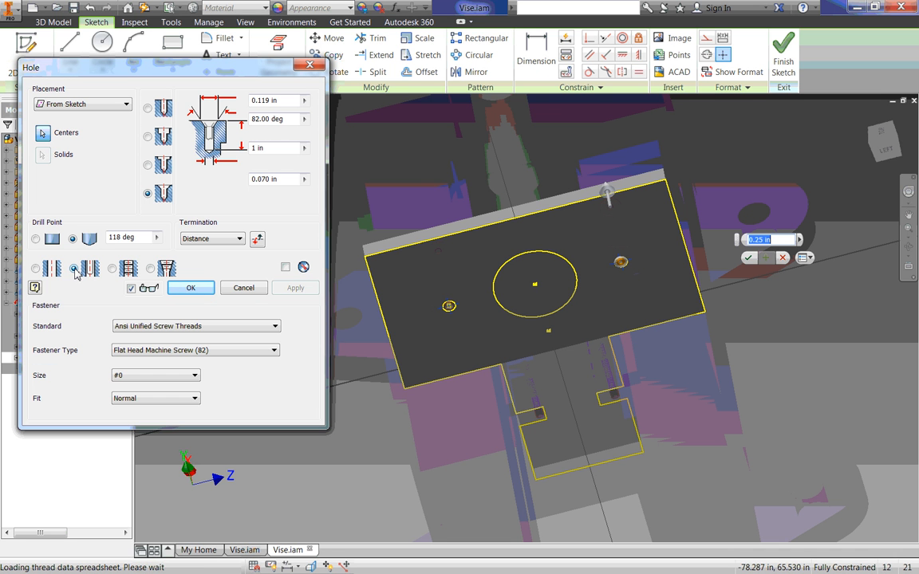
{"action": "left_click", "coordinate": [154, 375]}
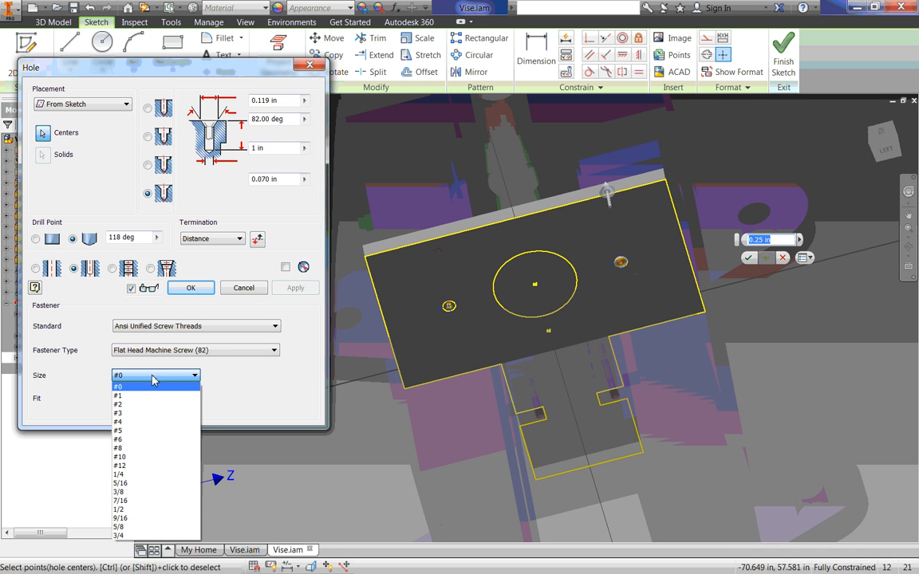
{"action": "left_click", "coordinate": [149, 460]}
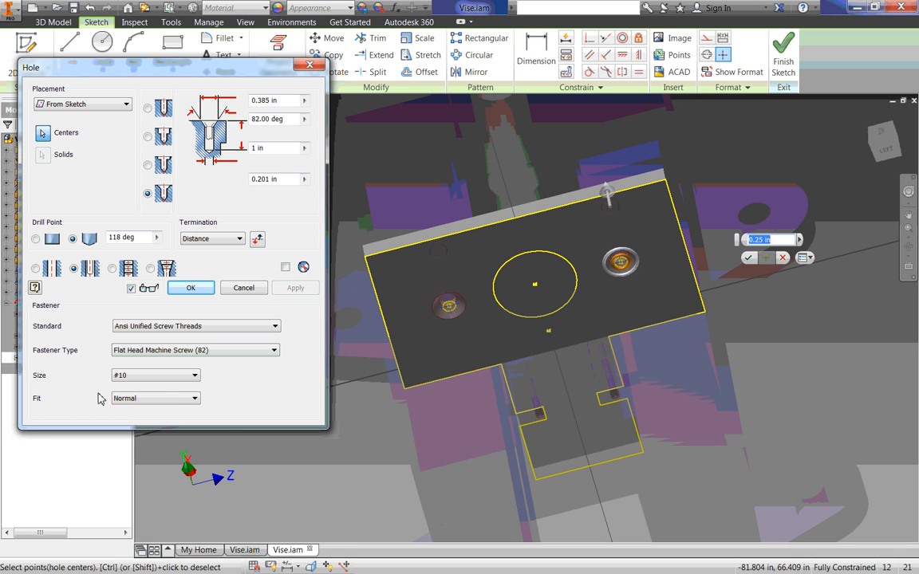
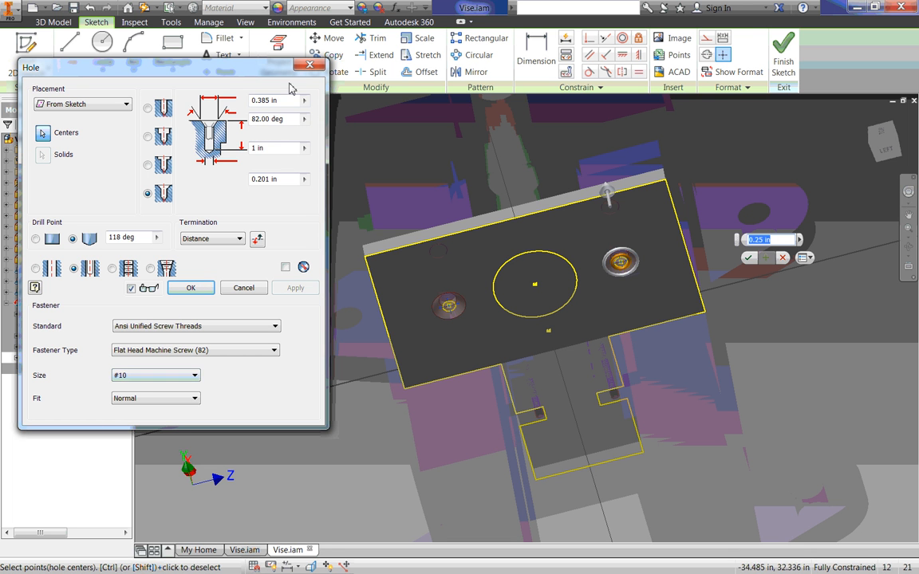
{"action": "left_click", "coordinate": [193, 288]}
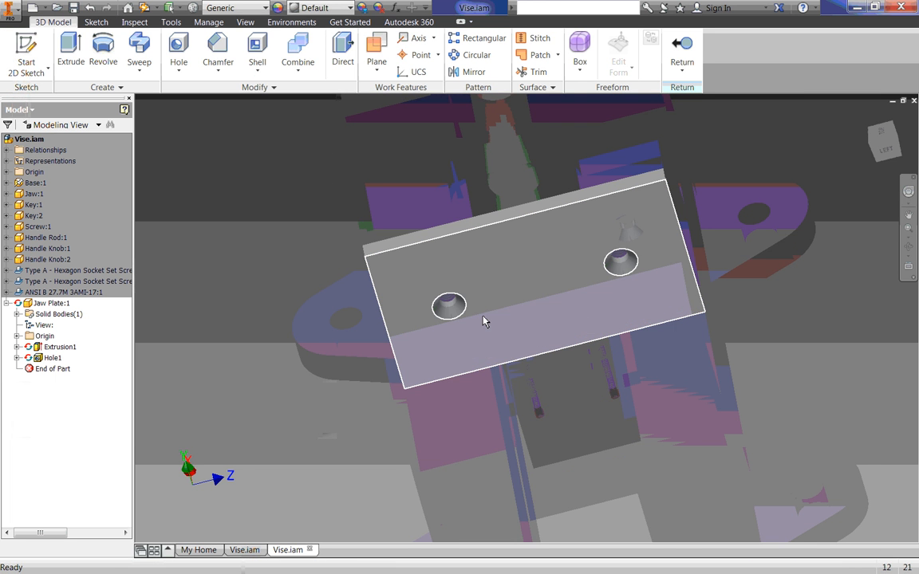
- Assign the Bronze, Cast material to the jaw plate
{"action": "middle_click_drag", "start_coordinate": [484, 321], "coordinate": [509, 315], "text": "shift"}
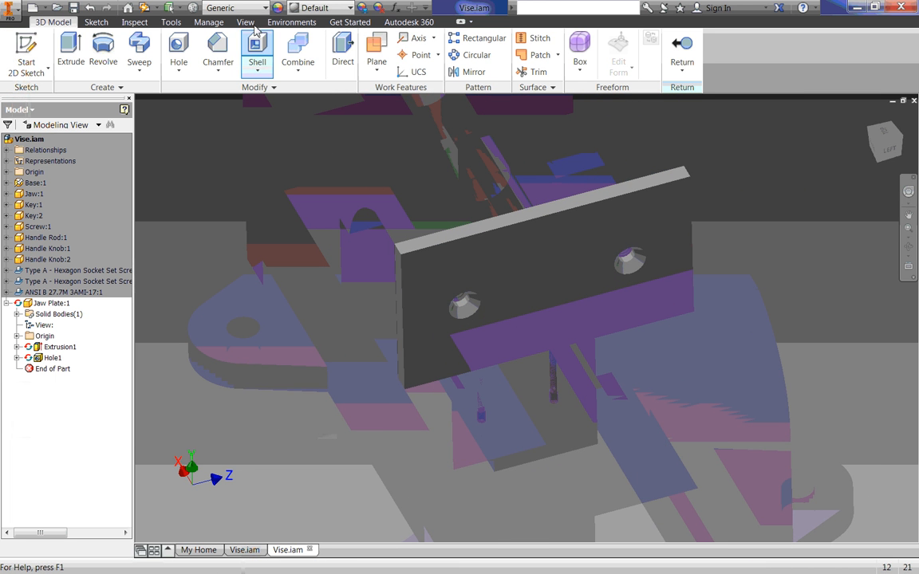
{"action": "left_click", "coordinate": [235, 7]}
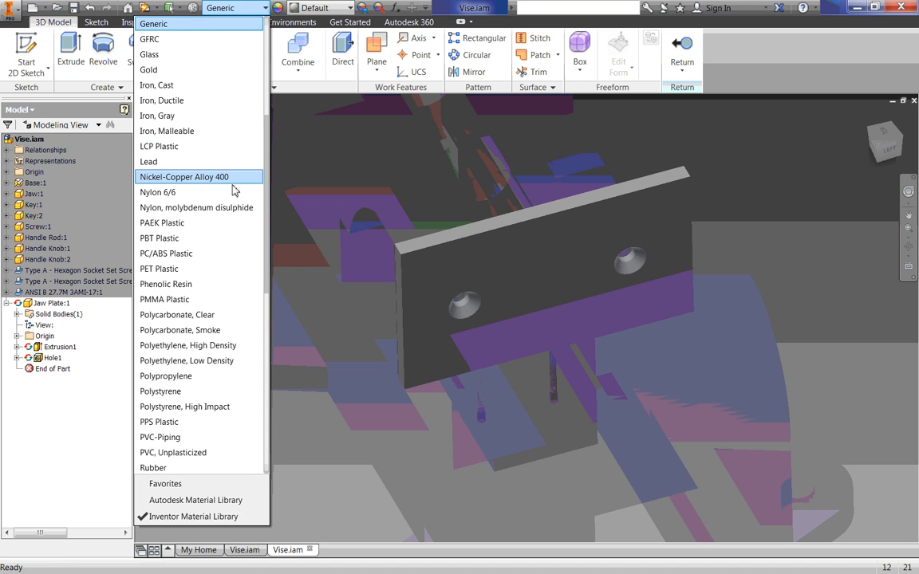
{"action": "scroll", "coordinate": [234, 190], "scroll_direction": "up", "scroll_amount": 3}
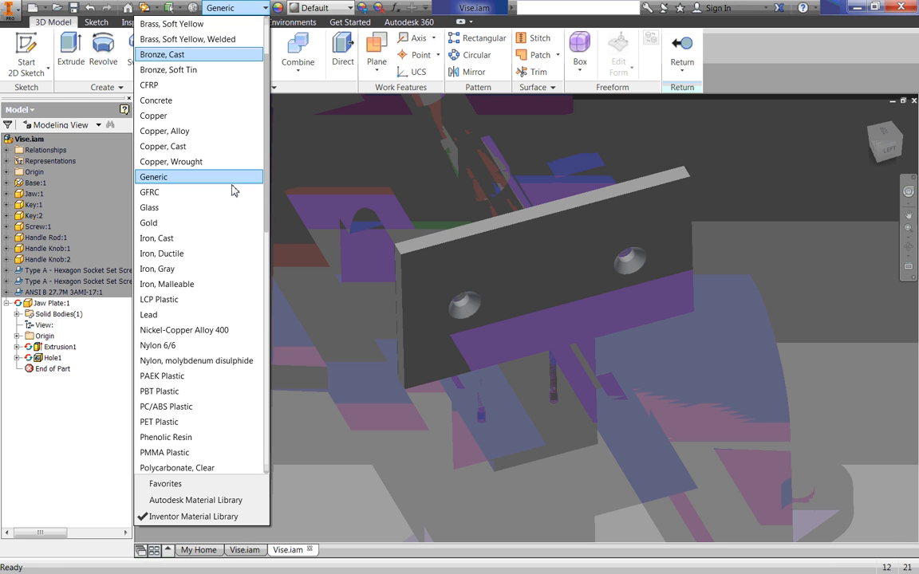
{"action": "left_click", "coordinate": [197, 54]}
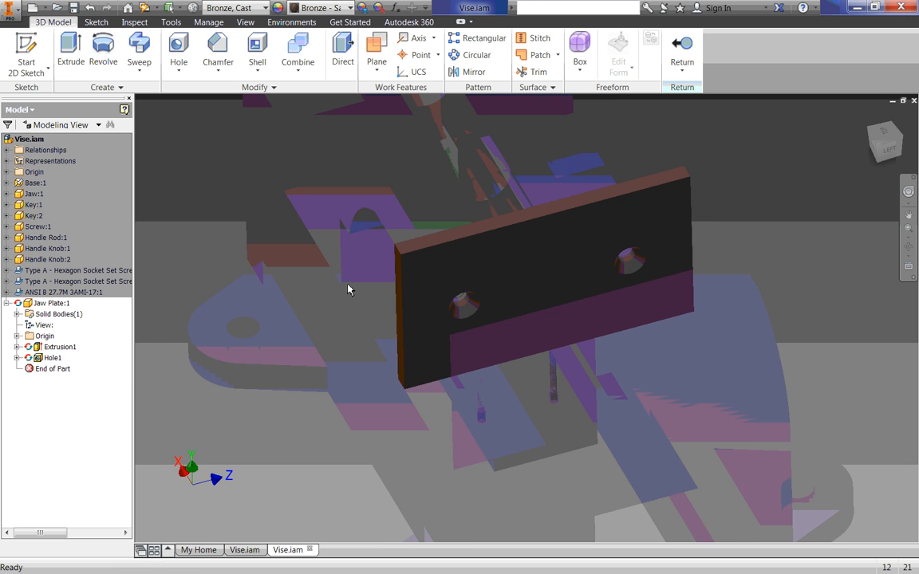
- Examine the notch profile on the jaw plate in the other open vise assembly and return to the assembly being built
{"action": "middle_click_drag", "start_coordinate": [347, 289], "coordinate": [414, 285], "text": "shift"}
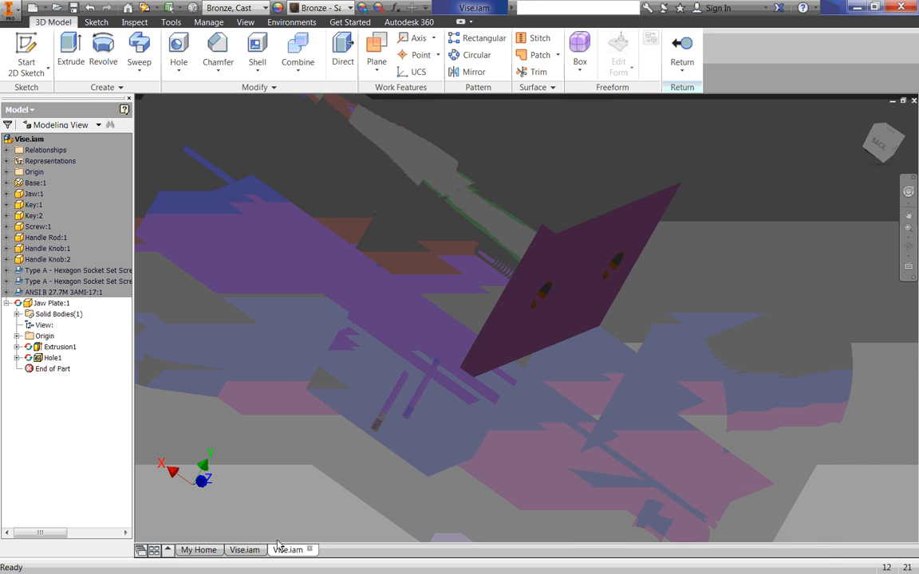
{"action": "left_click", "coordinate": [244, 550]}
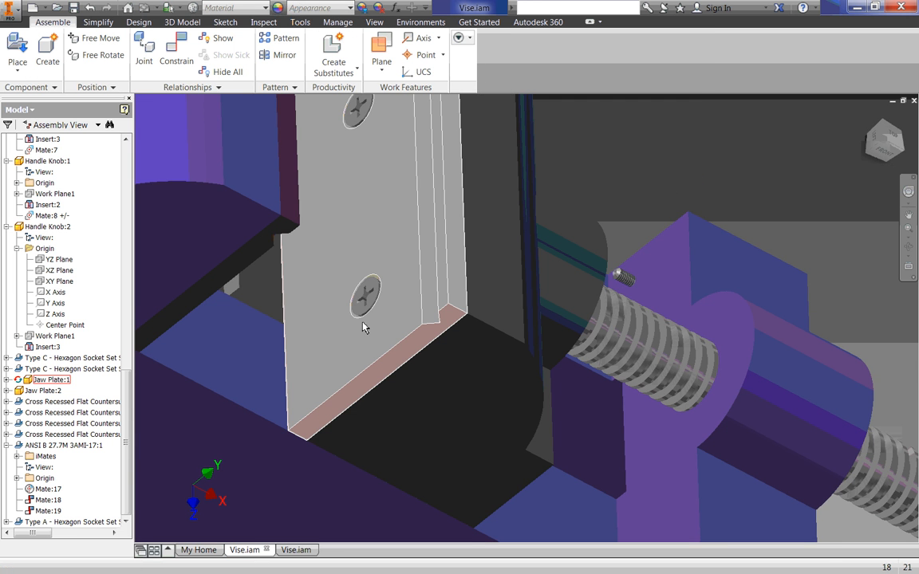
{"action": "middle_click_drag", "start_coordinate": [356, 321], "coordinate": [367, 239], "text": "shift"}
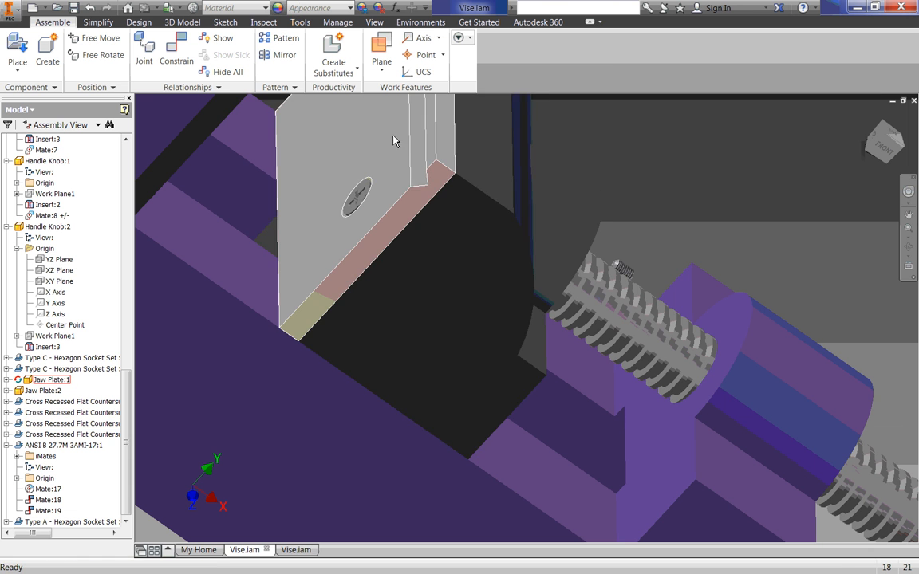
{"action": "left_click", "coordinate": [296, 550]}
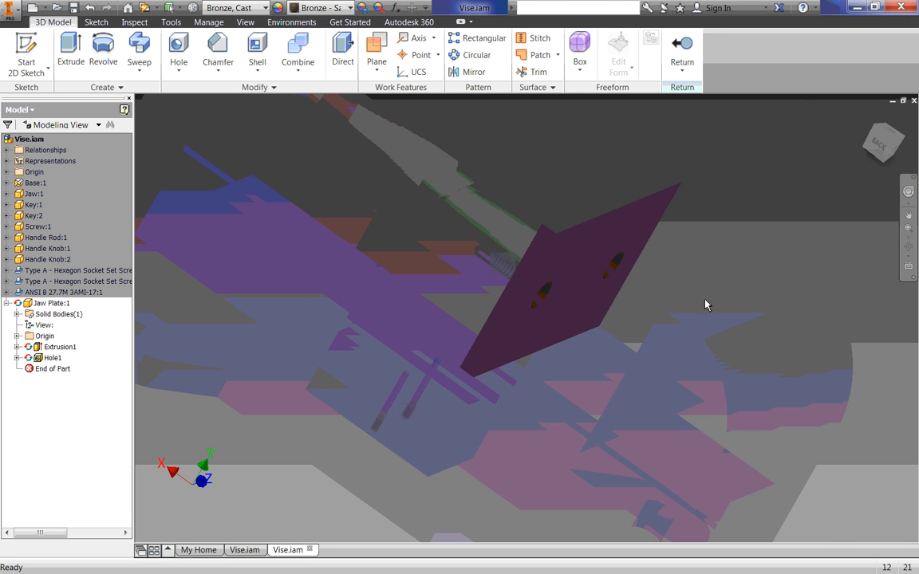
- Start a sketch on the jaw plate's narrow end face and project the face outline
{"action": "key", "text": "s"}
{"action": "left_click", "coordinate": [542, 257]}
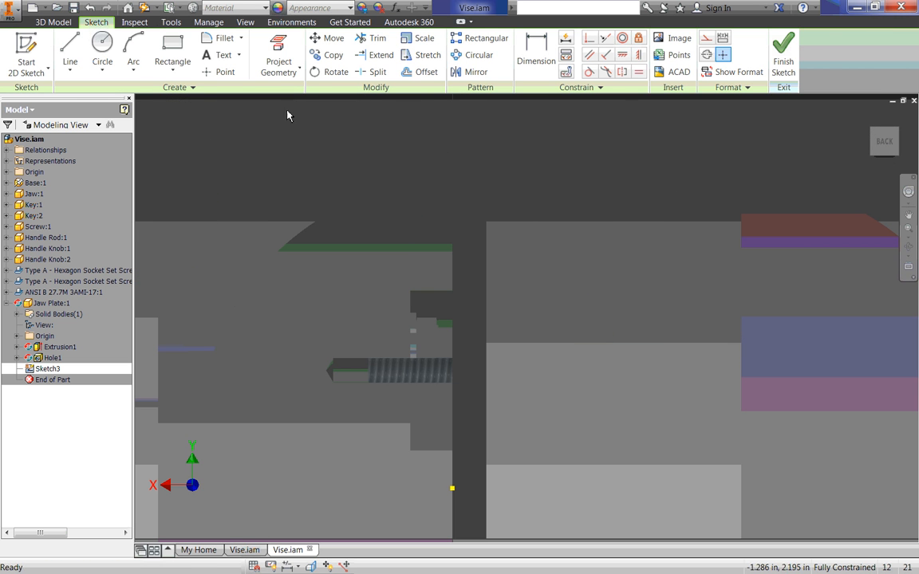
{"action": "left_click", "coordinate": [278, 59]}
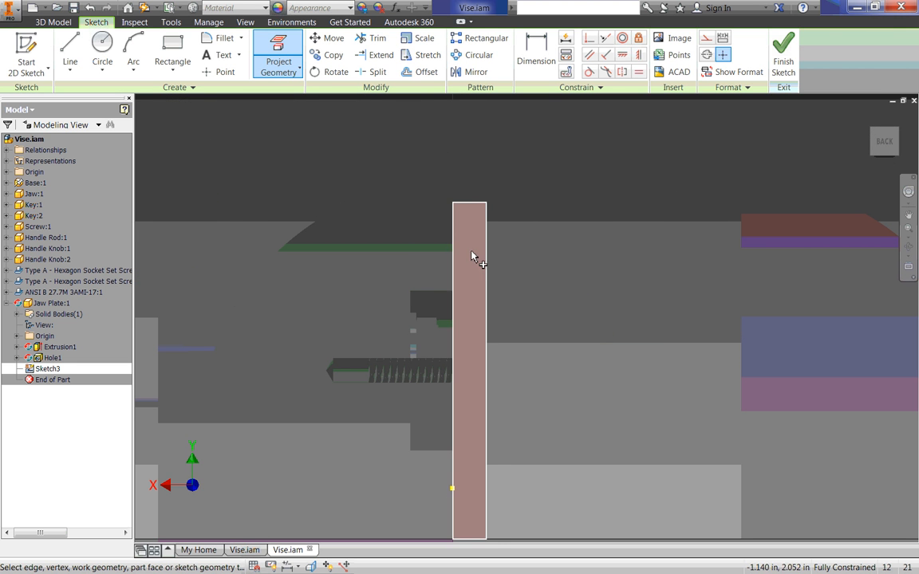
{"action": "left_click", "coordinate": [473, 256]}
- Sketch a two-line V notch about 0.2 in high on the plate's outer edge, near the upper end of the profile
{"action": "left_click", "coordinate": [70, 56]}
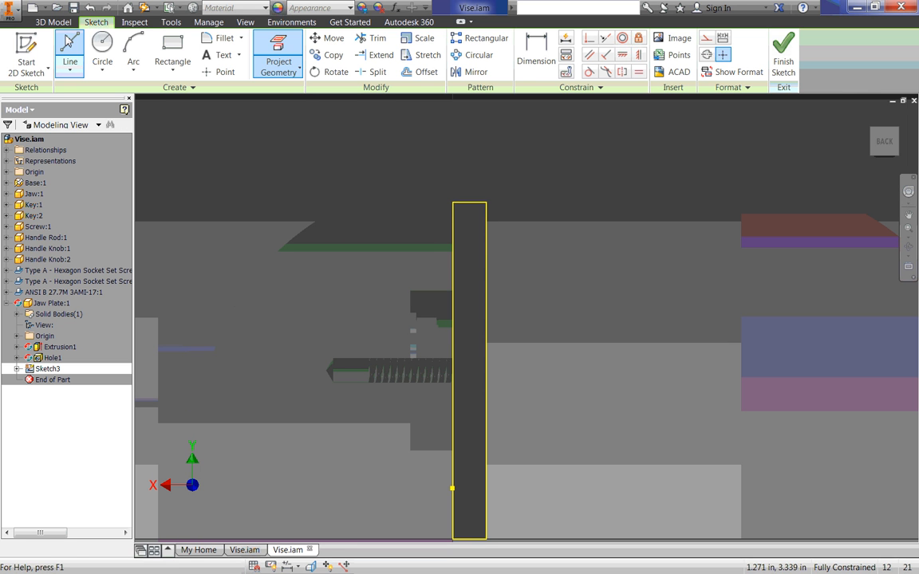
{"action": "left_click", "coordinate": [486, 226]}
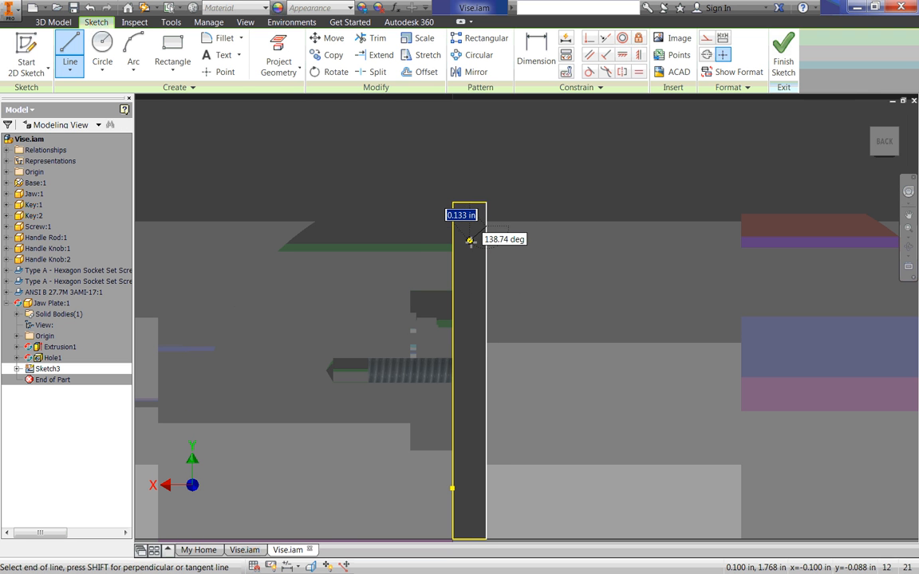
{"action": "left_click", "coordinate": [471, 241]}
{"action": "left_click", "coordinate": [486, 260]}
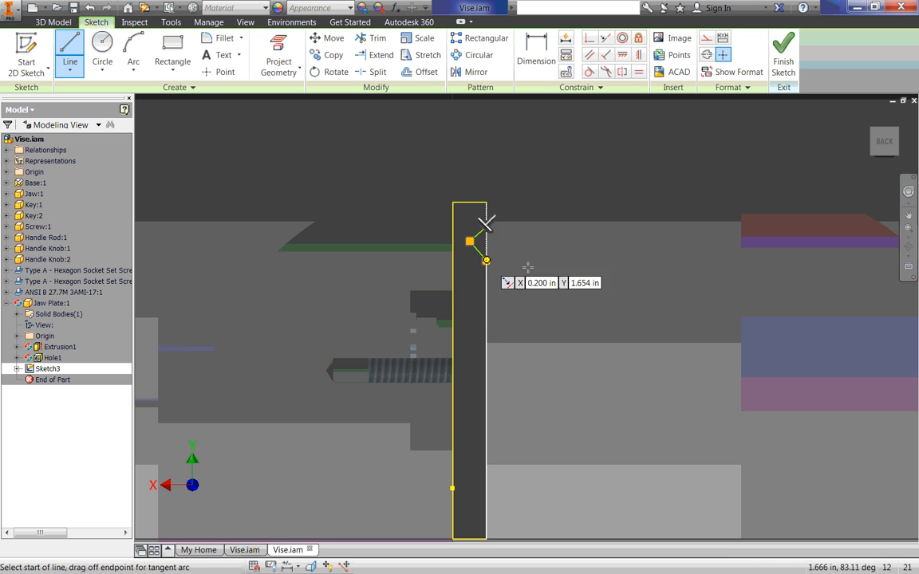
{"action": "key", "text": "Escape"}
{"action": "key", "text": "Escape"}
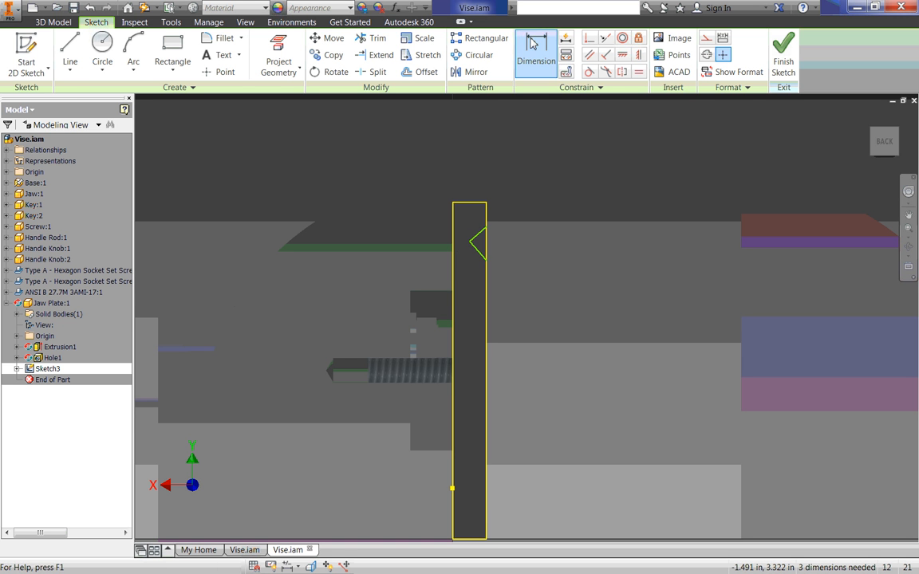
- Try to make the two notch lines perpendicular to each other
{"action": "left_click", "coordinate": [477, 235]}
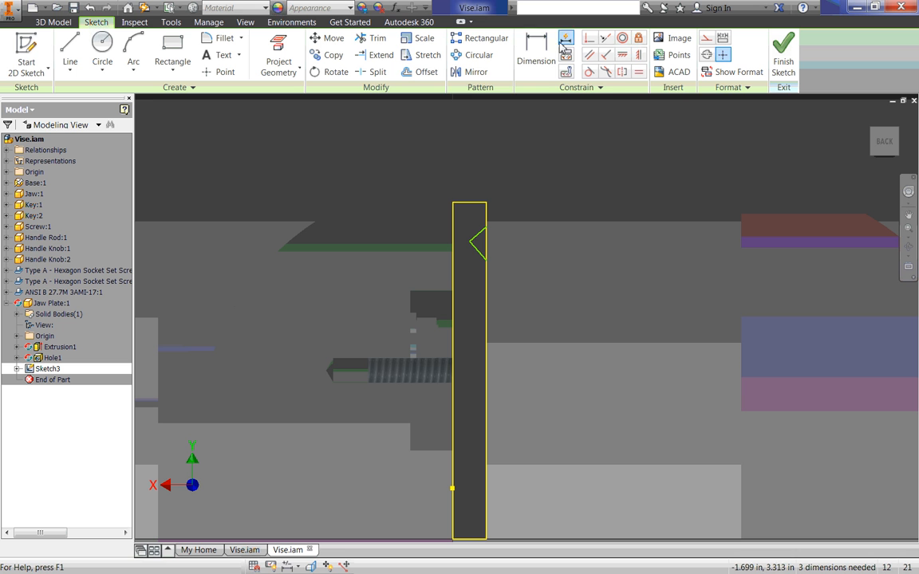
{"action": "left_click", "coordinate": [607, 56]}
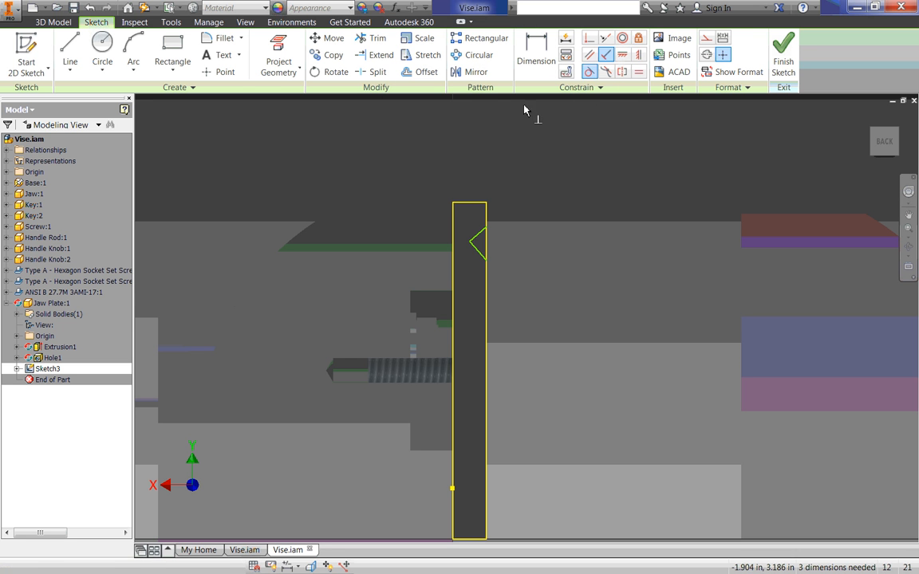
{"action": "left_click", "coordinate": [477, 246]}
{"action": "left_click", "coordinate": [478, 238]}
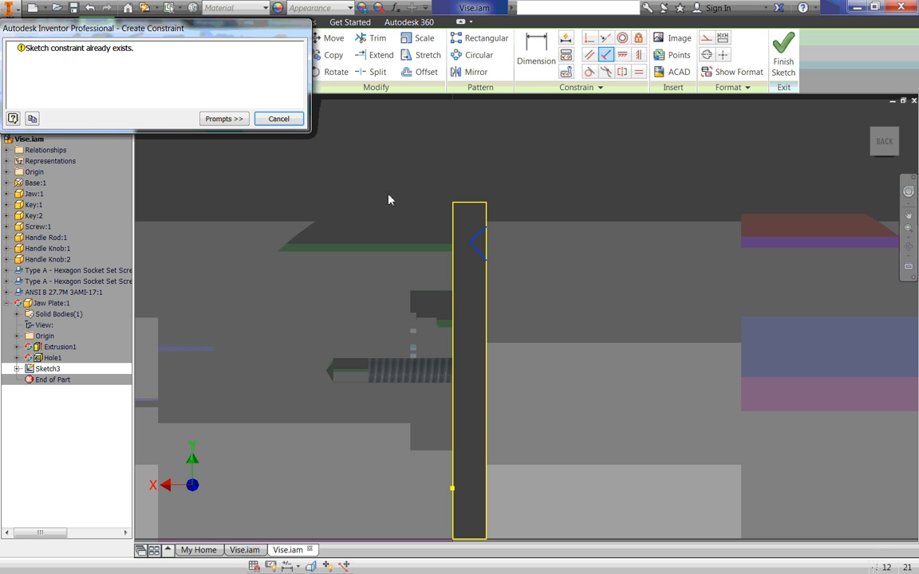
{"action": "left_click", "coordinate": [270, 120]}
{"action": "key", "text": "Escape"}
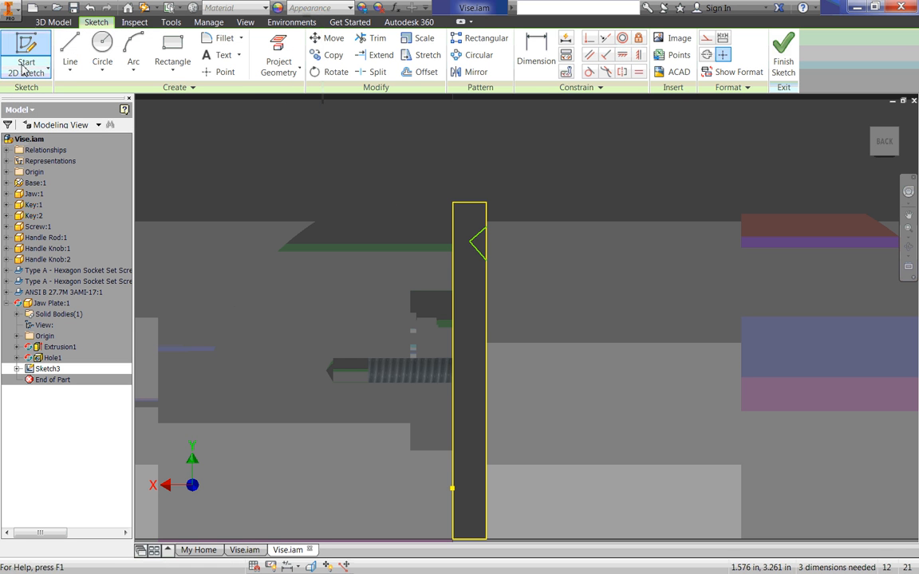
- Dimension the notch opening between its two edge endpoints to .2 in
{"action": "left_click", "coordinate": [535, 58]}
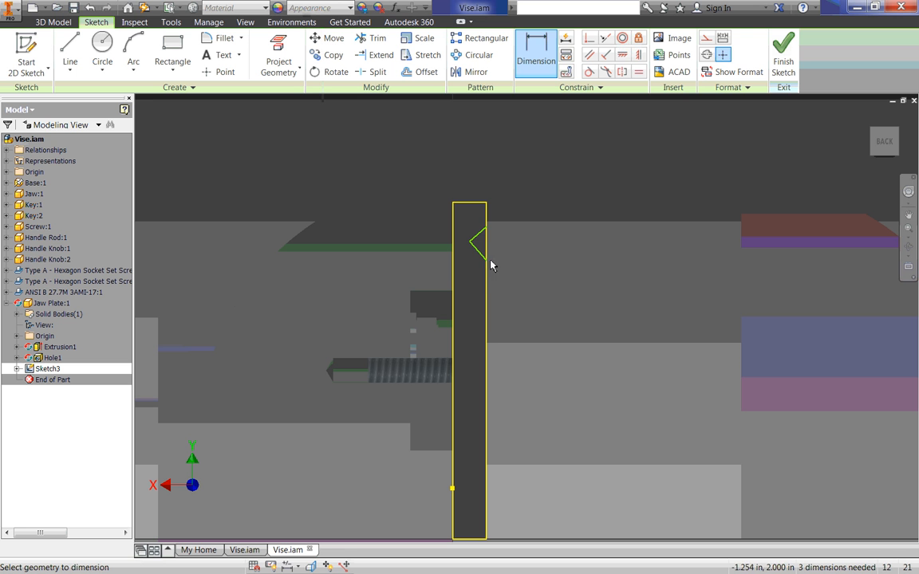
{"action": "left_click", "coordinate": [487, 260]}
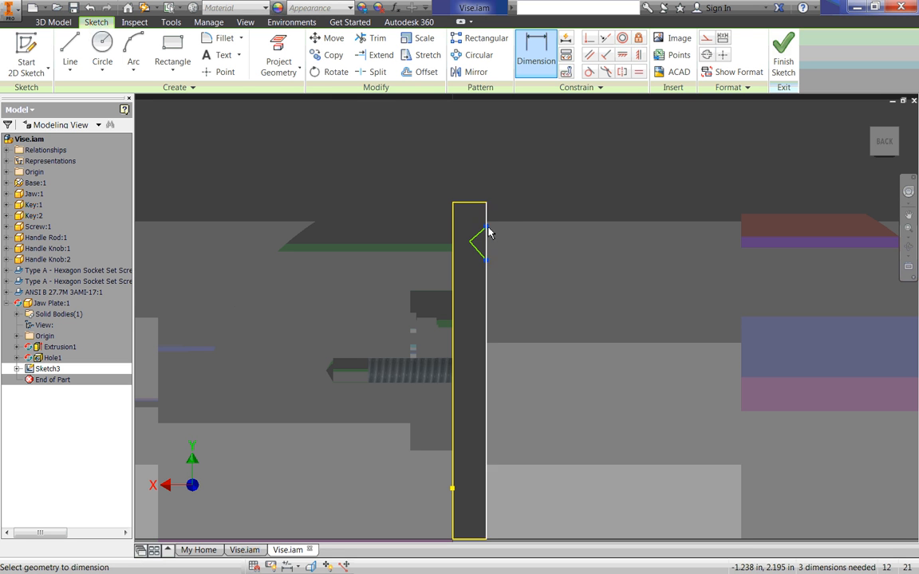
{"action": "left_click", "coordinate": [487, 228]}
{"action": "left_click", "coordinate": [506, 247]}
{"action": "type", "text": ".2"}
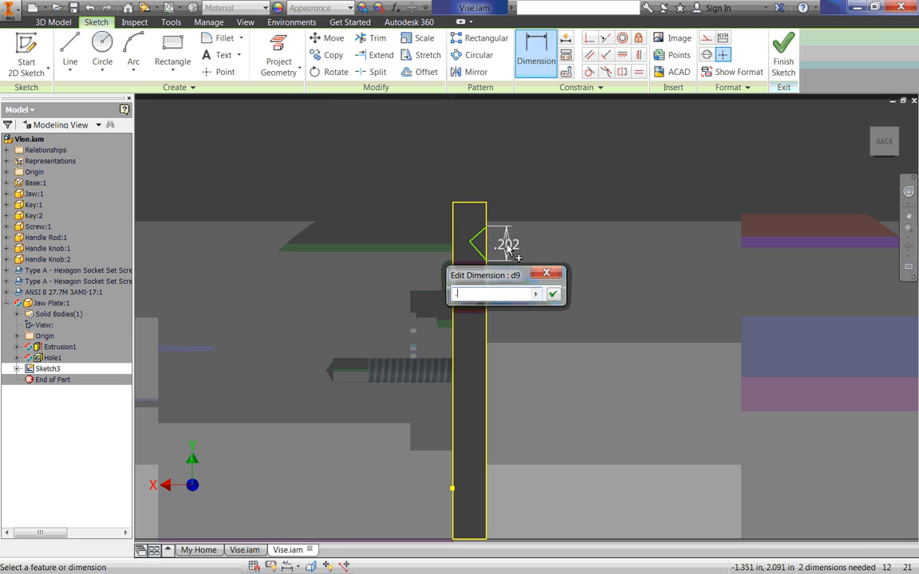
{"action": "key", "text": "Return"}
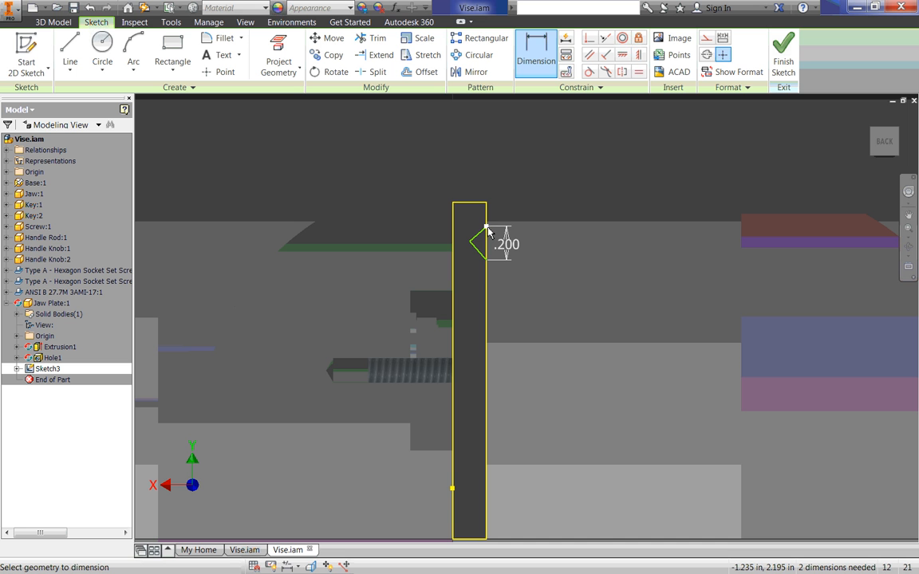
- Dimension the notch's upper endpoint .2 in below the plate's top corner
{"action": "left_click", "coordinate": [487, 229]}
{"action": "left_click", "coordinate": [485, 203]}
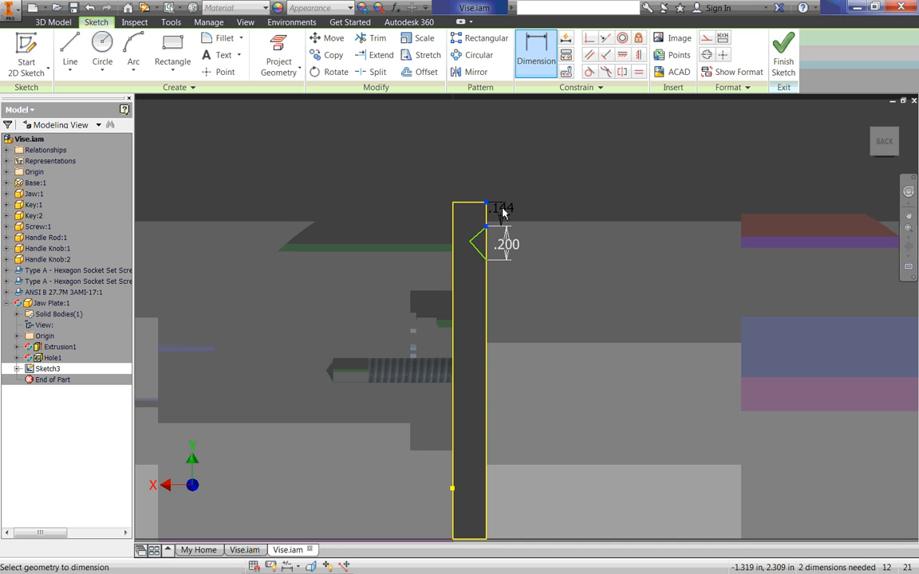
{"action": "left_click", "coordinate": [502, 212]}
{"action": "type", "text": ".2"}
{"action": "key", "text": "Return"}
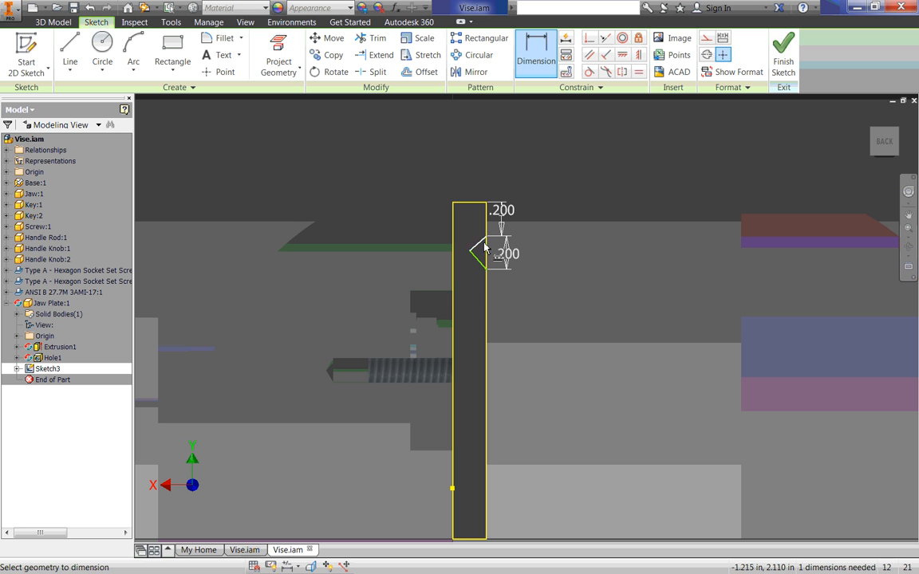
- Dimension the horizontal depth of the notch from the plate edge to its vertex as .075 in
{"action": "left_click", "coordinate": [486, 239]}
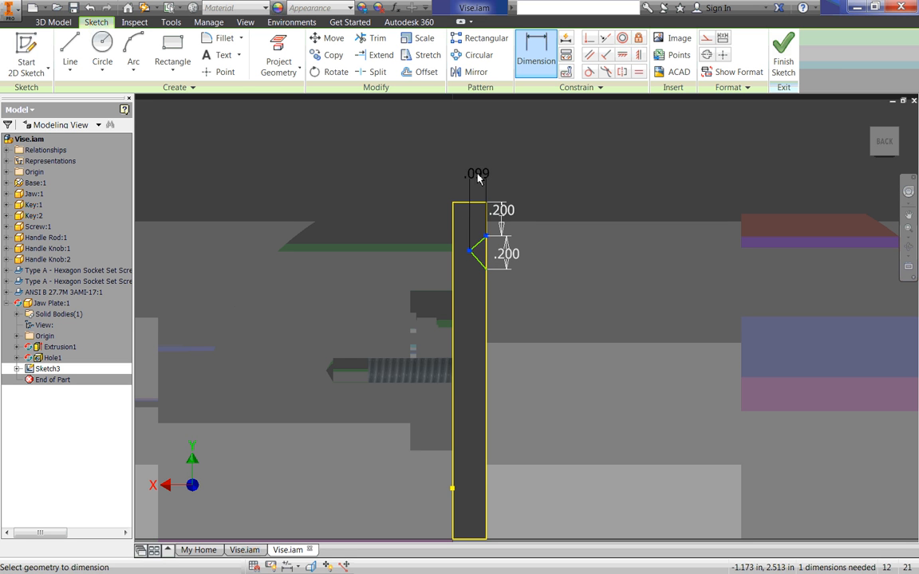
{"action": "left_click", "coordinate": [476, 175]}
{"action": "type", "text": "."}
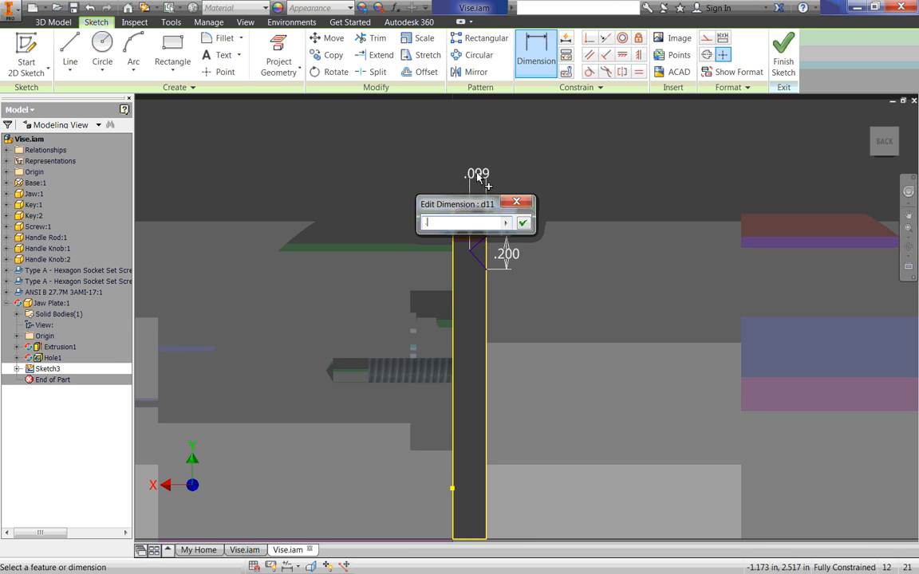
{"action": "type", "text": "075"}
{"action": "key", "text": "Return"}
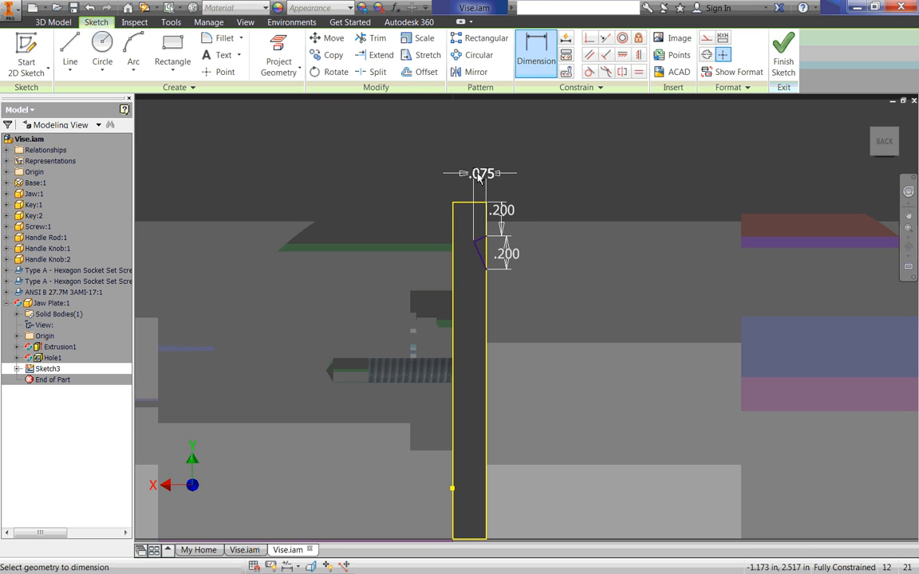
{"action": "key", "text": "Escape"}
- Try to make the two notch lines equal in length with the depth dimension in place
{"action": "scroll", "coordinate": [477, 216], "scroll_direction": "down", "scroll_amount": 5}
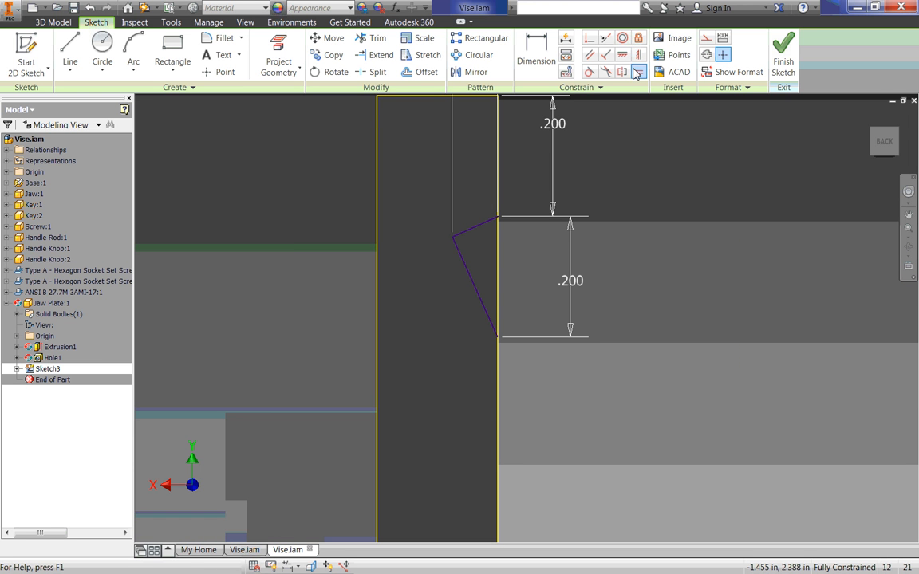
{"action": "left_click", "coordinate": [638, 71]}
{"action": "left_click", "coordinate": [471, 227]}
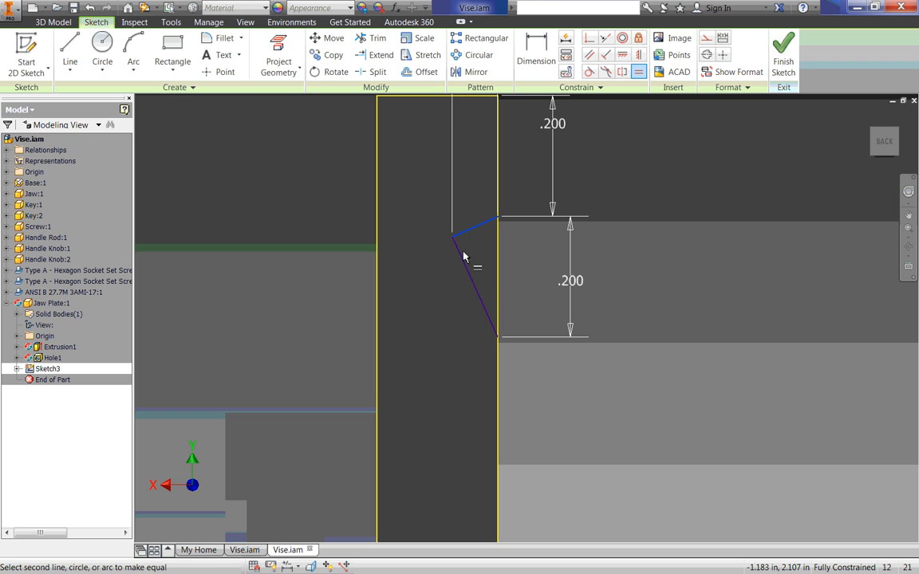
{"action": "left_click", "coordinate": [464, 263]}
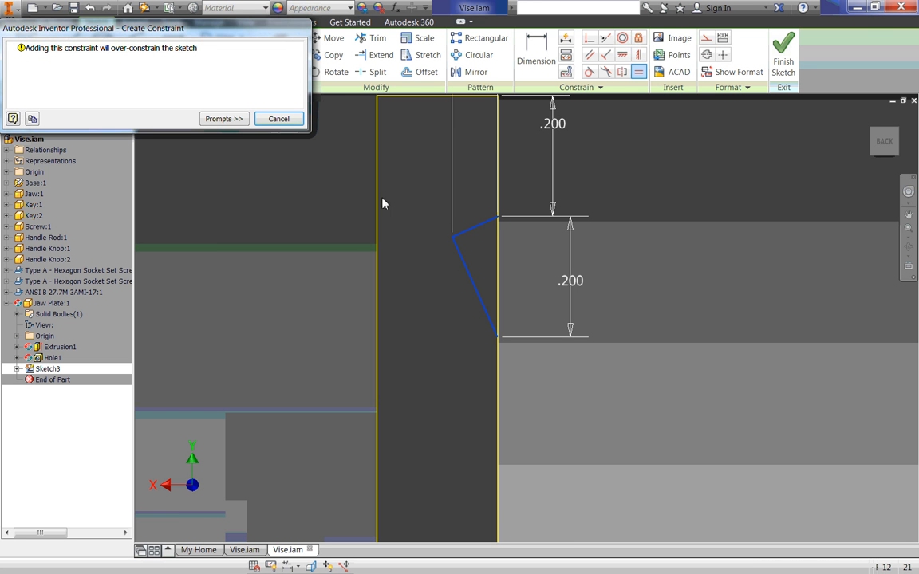
{"action": "key", "text": "Escape"}
- Undo the notch's depth value and remove its depth dimension
{"action": "scroll", "coordinate": [522, 120], "scroll_direction": "up", "scroll_amount": 3}
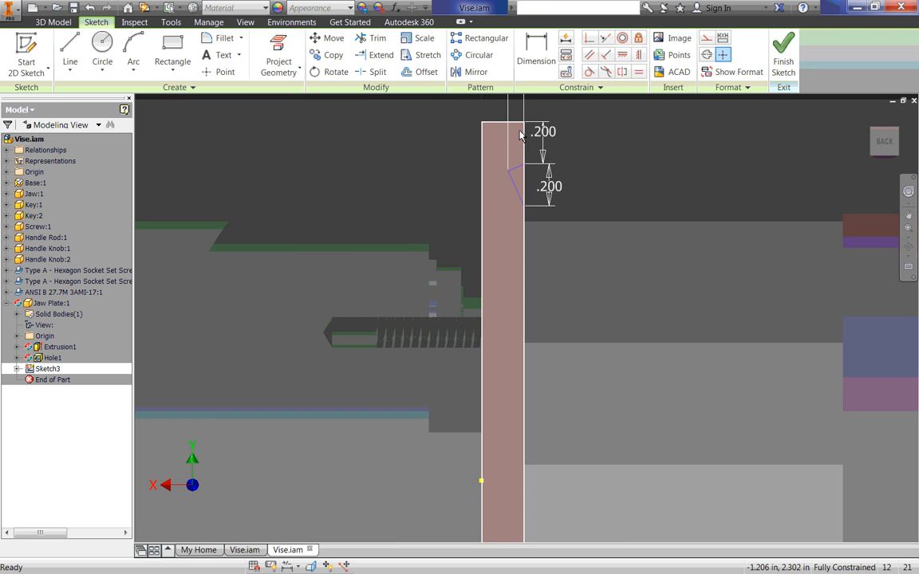
{"action": "scroll", "coordinate": [519, 136], "scroll_direction": "up", "scroll_amount": 2}
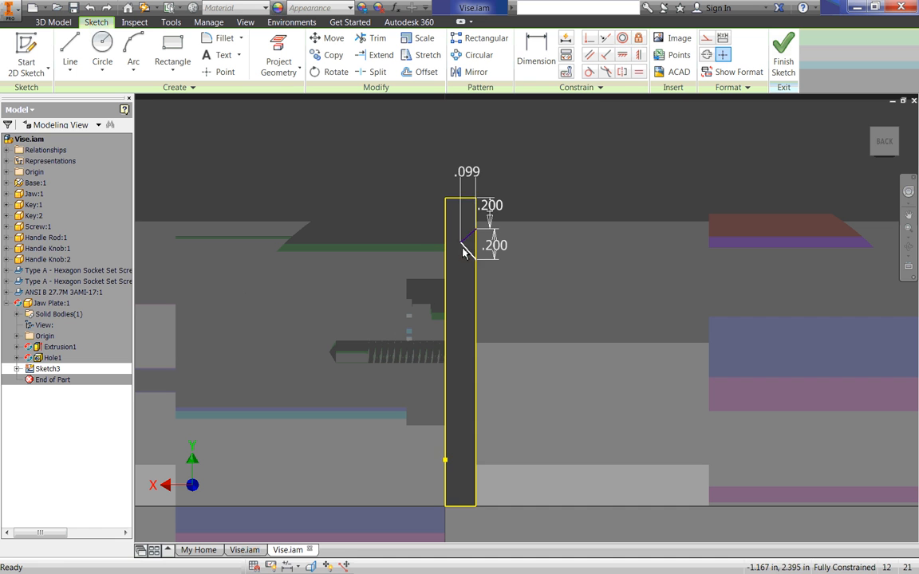
{"action": "key", "text": "ctrl+z"}
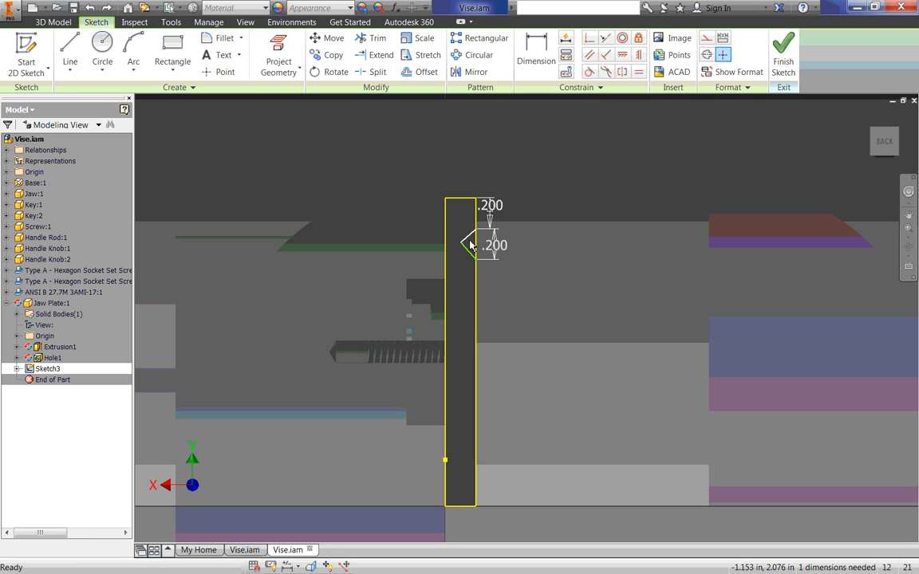
- Apply an equal constraint to the two notch lines
{"action": "left_click", "coordinate": [642, 72]}
{"action": "left_click", "coordinate": [469, 238]}
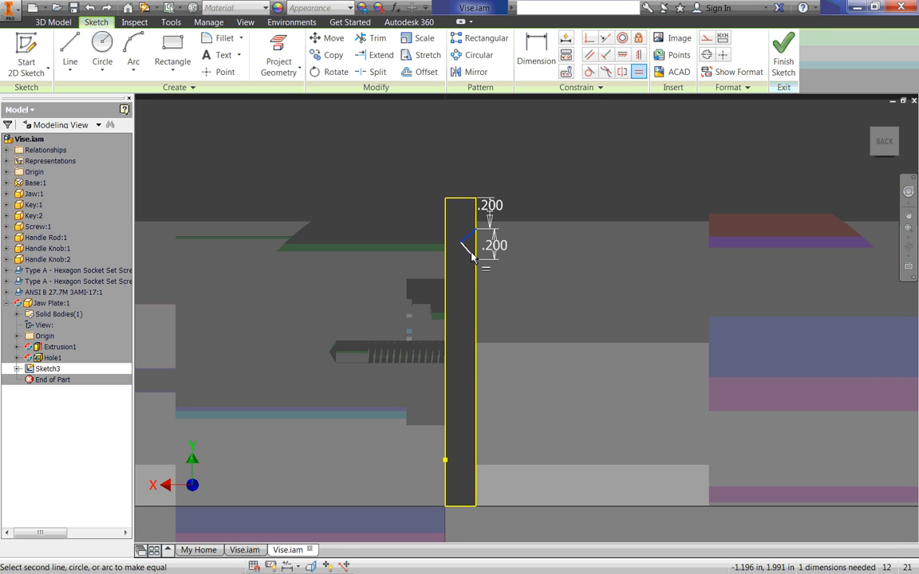
{"action": "left_click", "coordinate": [471, 253]}
{"action": "key", "text": "Escape"}
- Extrude the triangular notch profile as a cut through the jaw plate, with the direction flipped into the plate and extents set to All
{"action": "scroll", "coordinate": [486, 244], "scroll_direction": "down", "scroll_amount": 3}
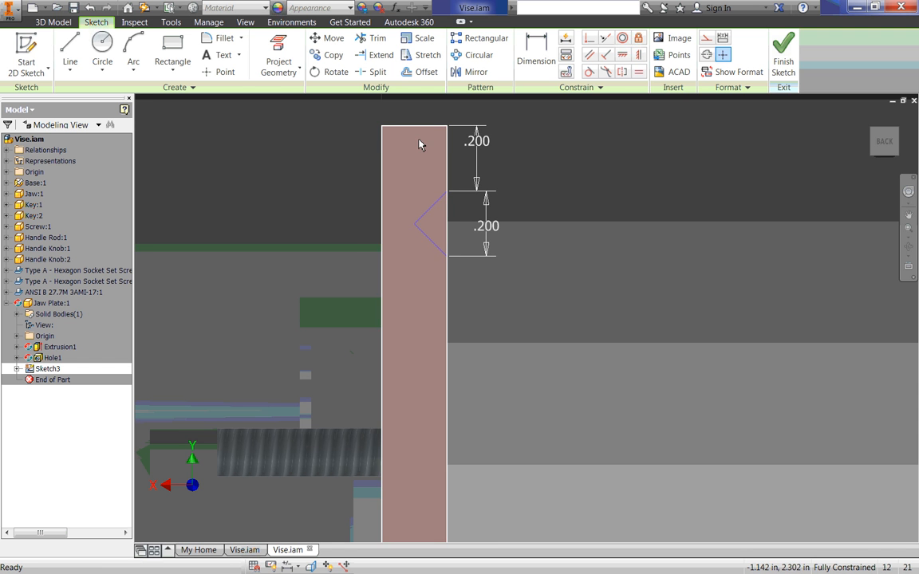
{"action": "left_click", "coordinate": [44, 26]}
{"action": "left_click", "coordinate": [70, 54]}
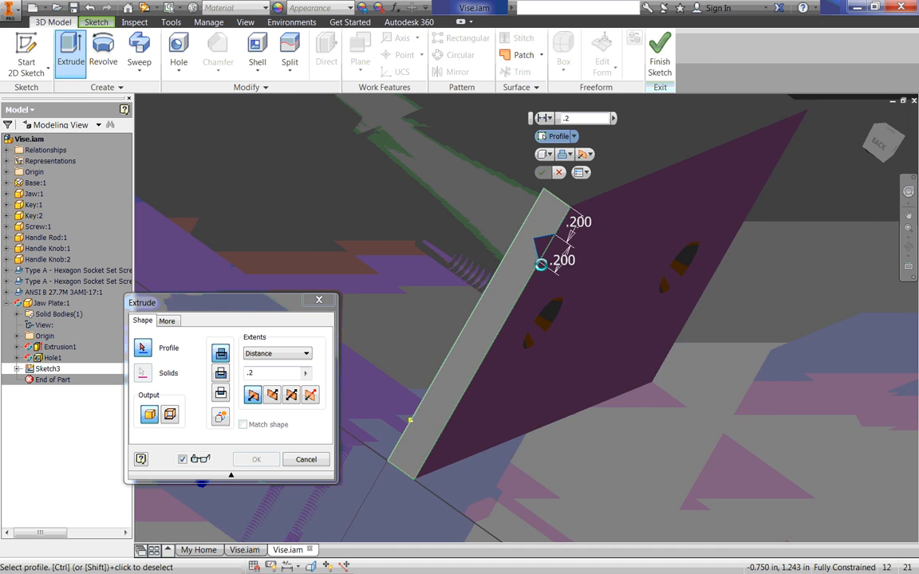
{"action": "scroll", "coordinate": [541, 264], "scroll_direction": "up", "scroll_amount": 2}
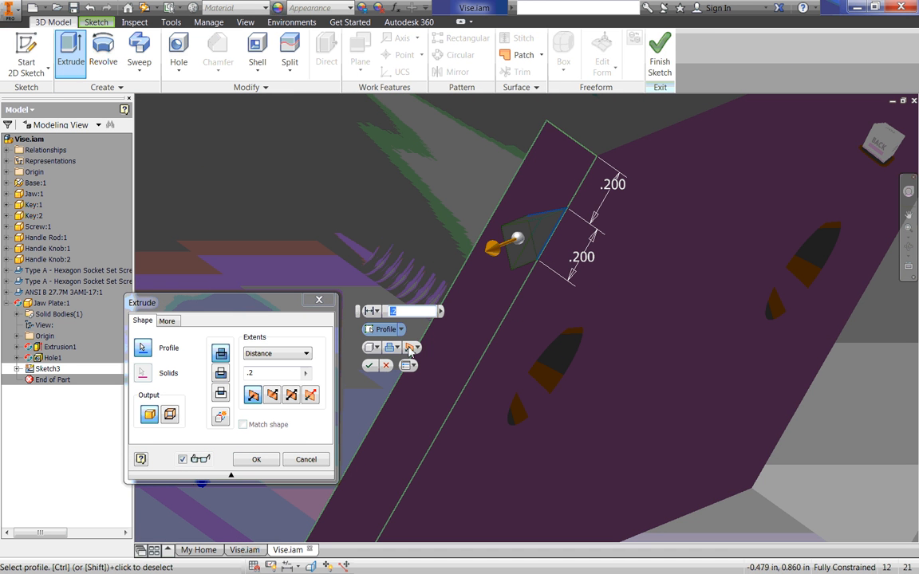
{"action": "left_click", "coordinate": [272, 394]}
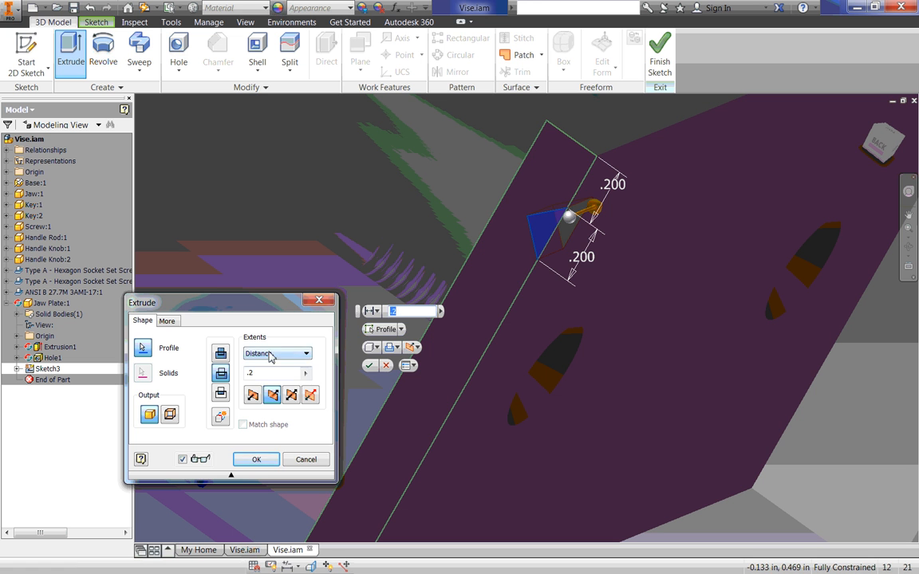
{"action": "left_click", "coordinate": [276, 353]}
{"action": "left_click", "coordinate": [262, 402]}
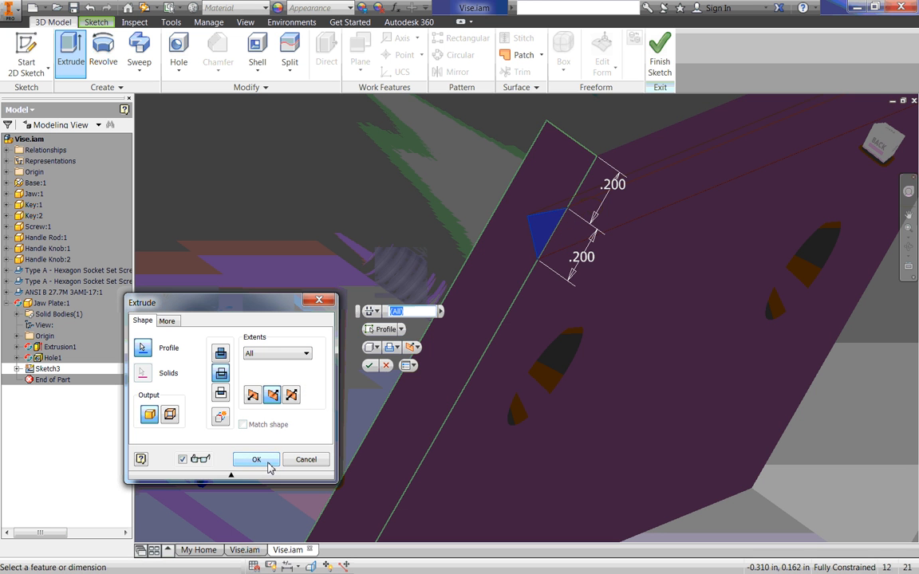
{"action": "left_click", "coordinate": [267, 463]}
{"action": "scroll", "coordinate": [581, 309], "scroll_direction": "up", "scroll_amount": 4}
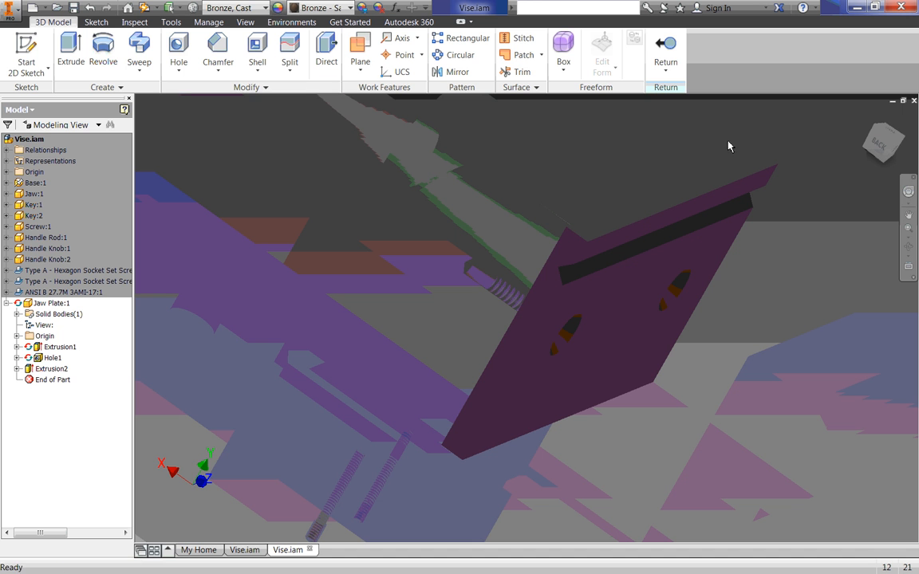
- Return to the vise assembly and examine the notched jaw plate on the jaw
{"action": "left_click", "coordinate": [668, 49]}
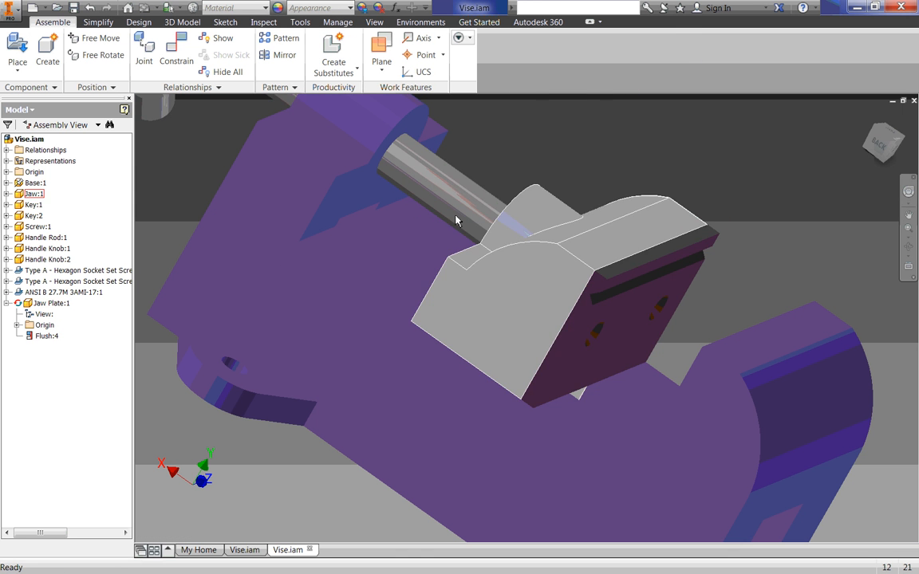
{"action": "left_click_drag", "start_coordinate": [455, 220], "coordinate": [331, 143]}
{"action": "middle_click_drag", "start_coordinate": [747, 269], "coordinate": [313, 226], "text": "shift"}
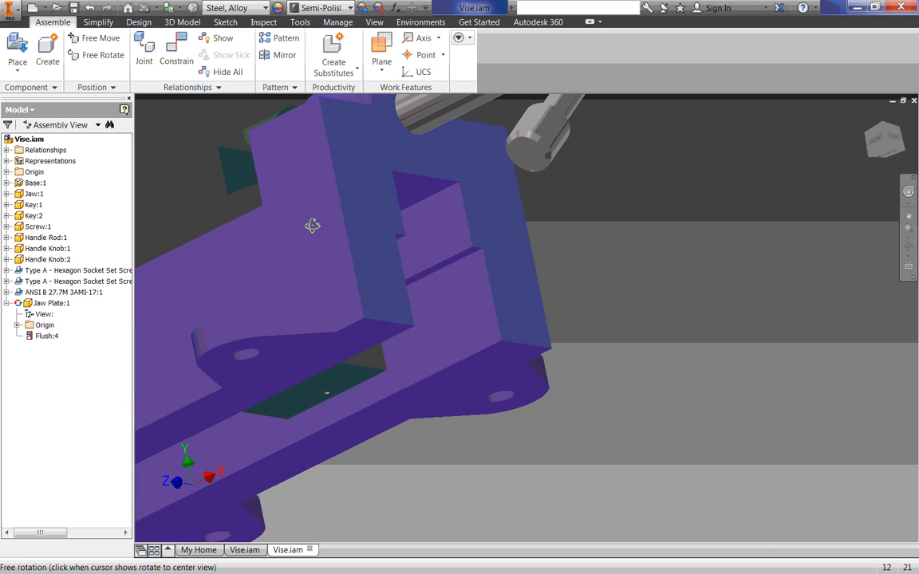
{"action": "middle_click_drag", "start_coordinate": [236, 181], "coordinate": [338, 373]}
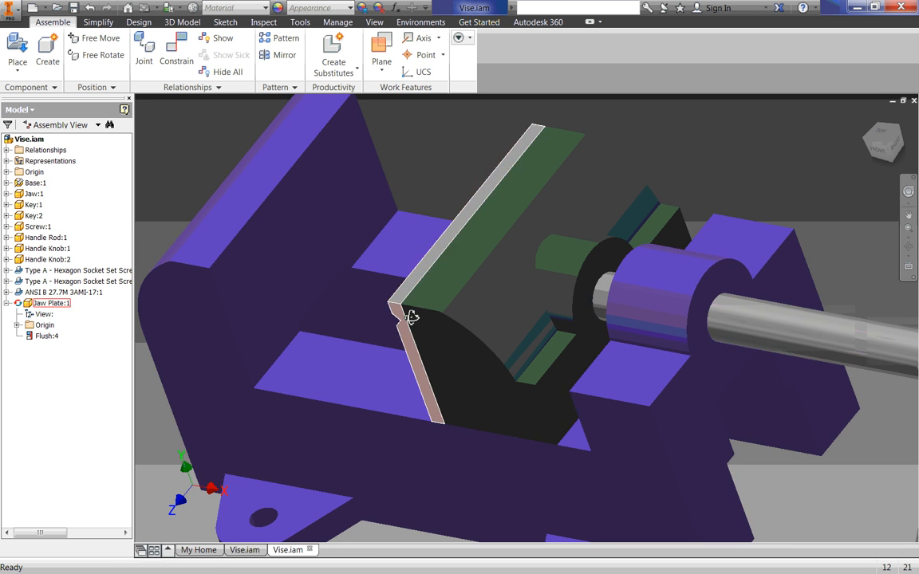
- Edit the vise base in place and start a new sketch on the inner face of its fixed jaw
{"action": "middle_click_drag", "start_coordinate": [409, 311], "coordinate": [239, 266], "text": "shift"}
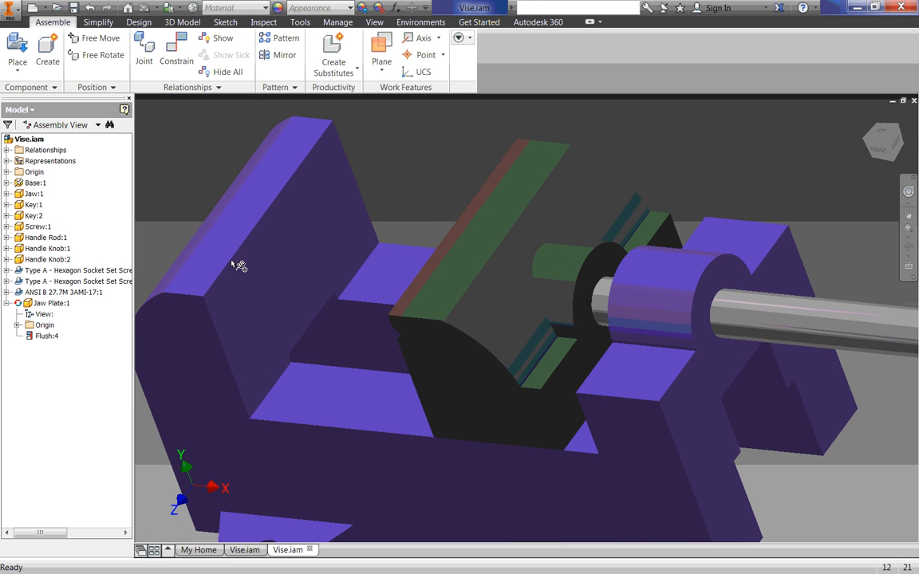
{"action": "left_click", "coordinate": [236, 256]}
{"action": "double_click", "coordinate": [263, 301]}
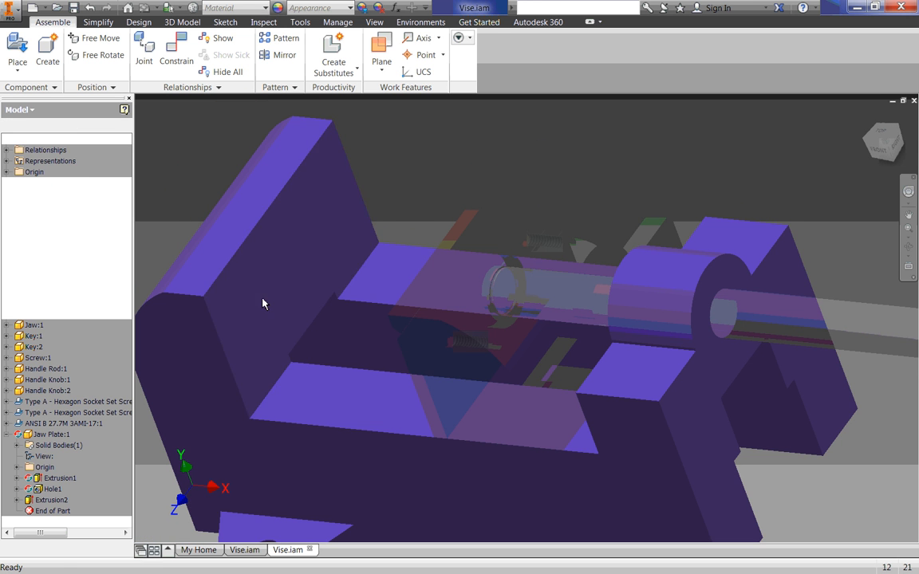
{"action": "left_click", "coordinate": [26, 56]}
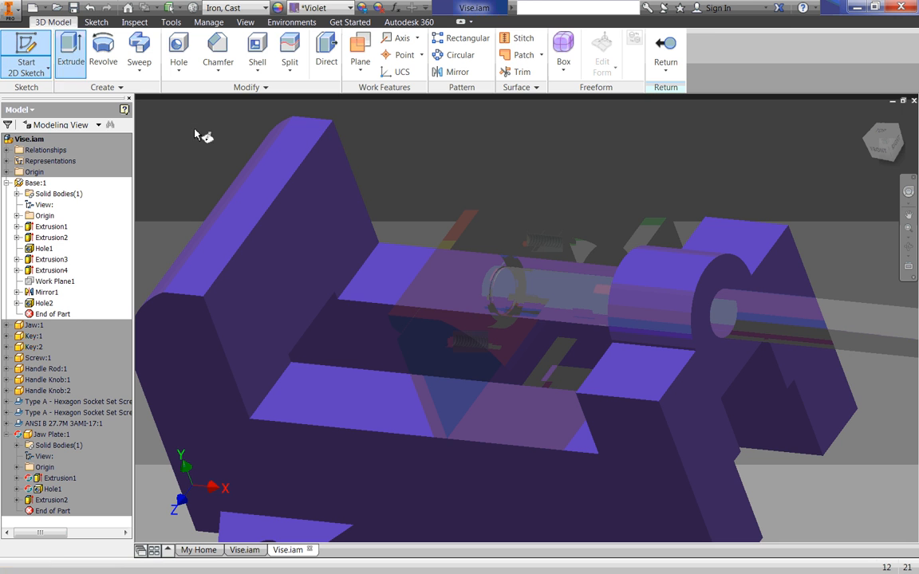
{"action": "left_click", "coordinate": [304, 299]}
{"action": "left_click", "coordinate": [348, 295]}
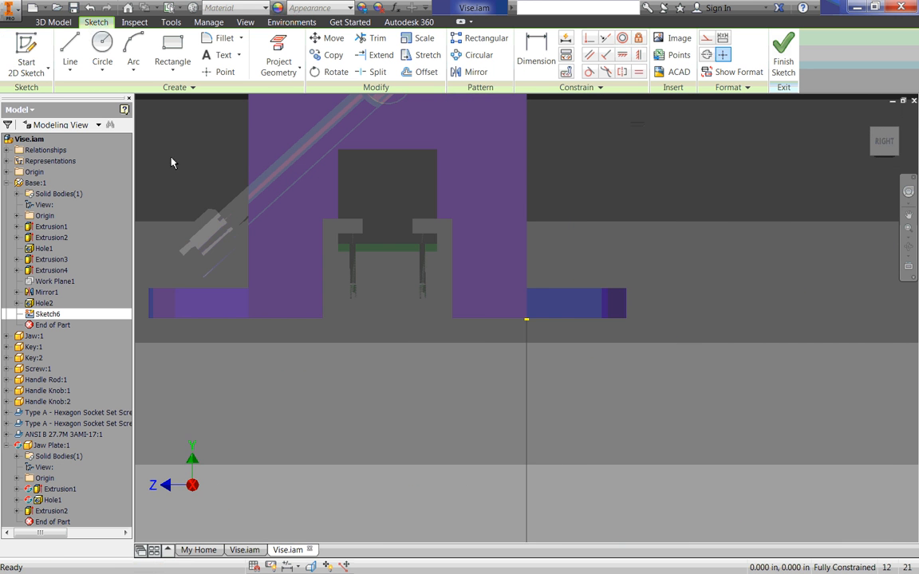
- Project the jaw plate's face with its screw holes into the sketch and place a point at each hole centre
{"action": "mouse_move", "coordinate": [216, 184]}
{"action": "middle_mouse_down", "text": "shift"}
{"action": "mouse_move", "coordinate": [263, 212]}
{"action": "mouse_move", "coordinate": [400, 250]}
{"action": "mouse_move", "coordinate": [503, 311]}
{"action": "mouse_move", "coordinate": [675, 339]}
{"action": "mouse_move", "coordinate": [521, 266]}
{"action": "middle_mouse_up", "text": "shift"}
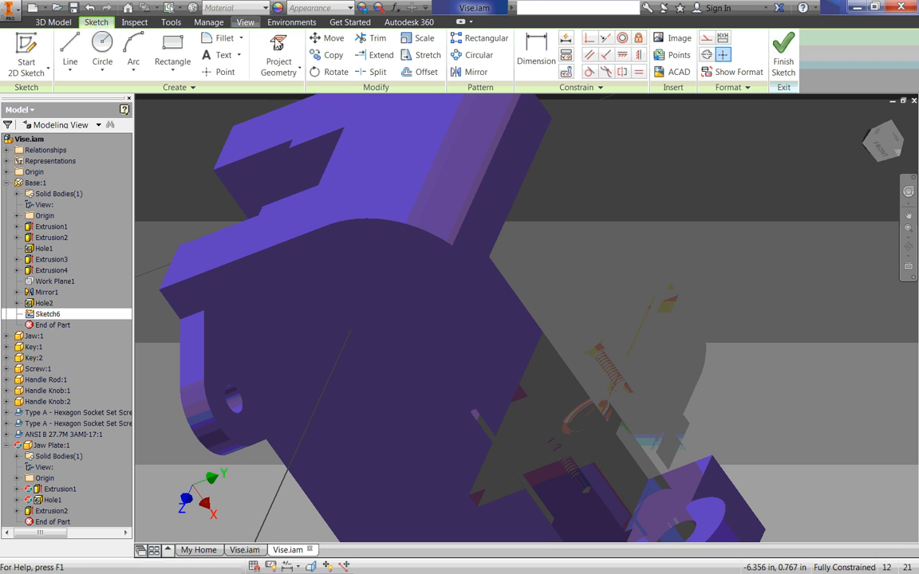
{"action": "left_click", "coordinate": [286, 49]}
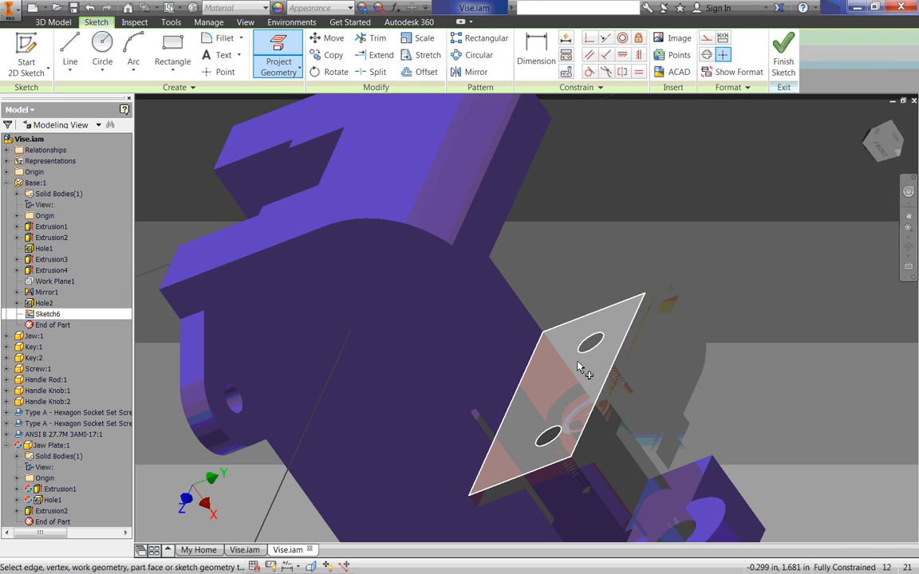
{"action": "left_click", "coordinate": [581, 367]}
{"action": "mouse_move", "coordinate": [550, 312]}
{"action": "middle_mouse_down", "text": "shift"}
{"action": "mouse_move", "coordinate": [331, 142]}
{"action": "mouse_move", "coordinate": [528, 376]}
{"action": "mouse_move", "coordinate": [473, 329]}
{"action": "middle_mouse_up", "text": "shift"}
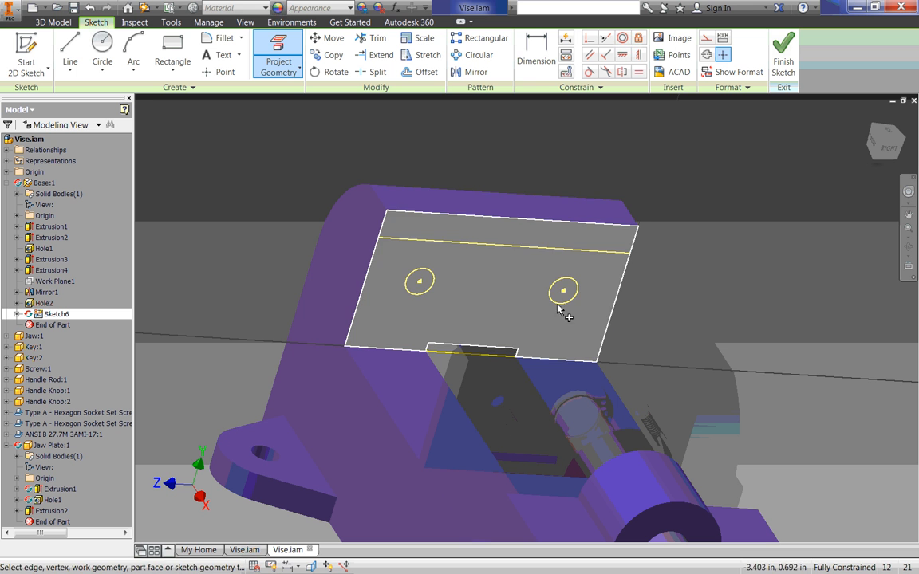
{"action": "left_click", "coordinate": [215, 72]}
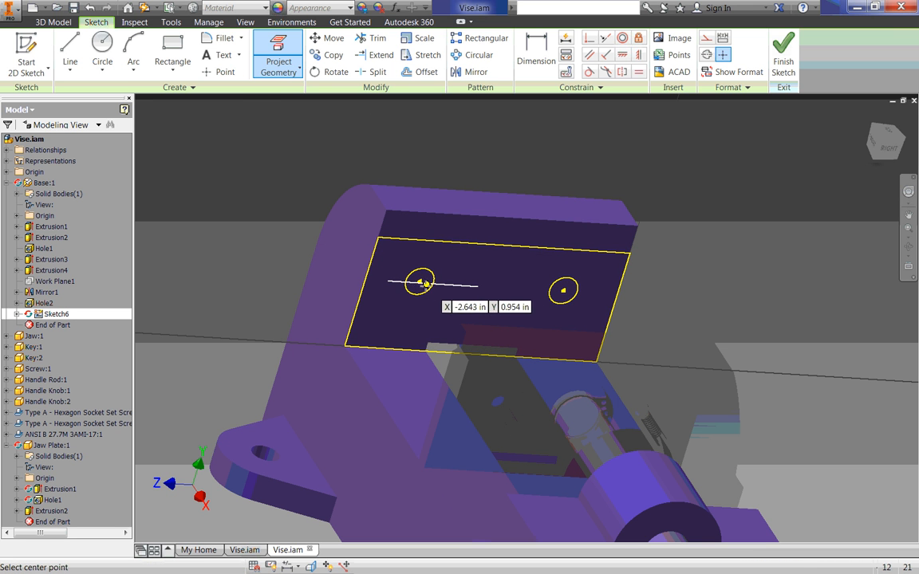
{"action": "left_click", "coordinate": [420, 282]}
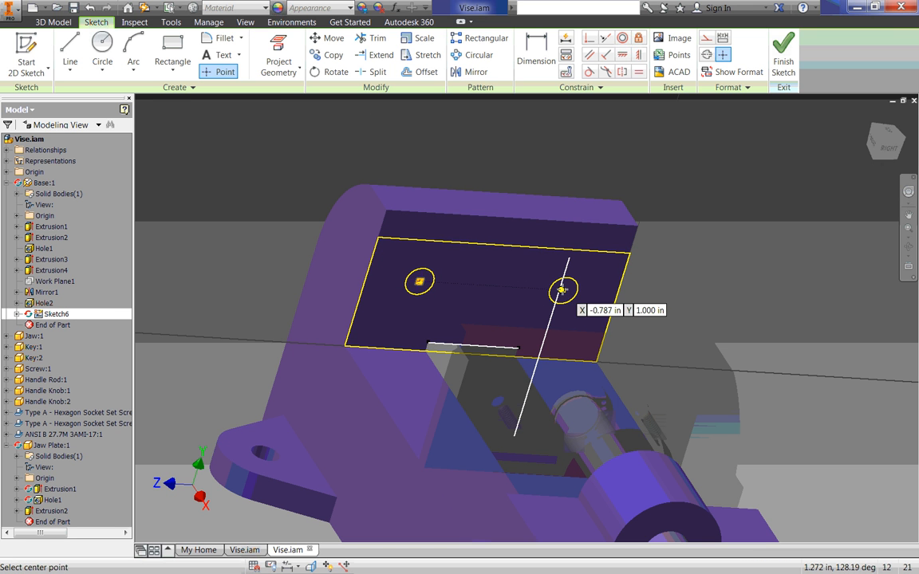
{"action": "left_click", "coordinate": [562, 289]}
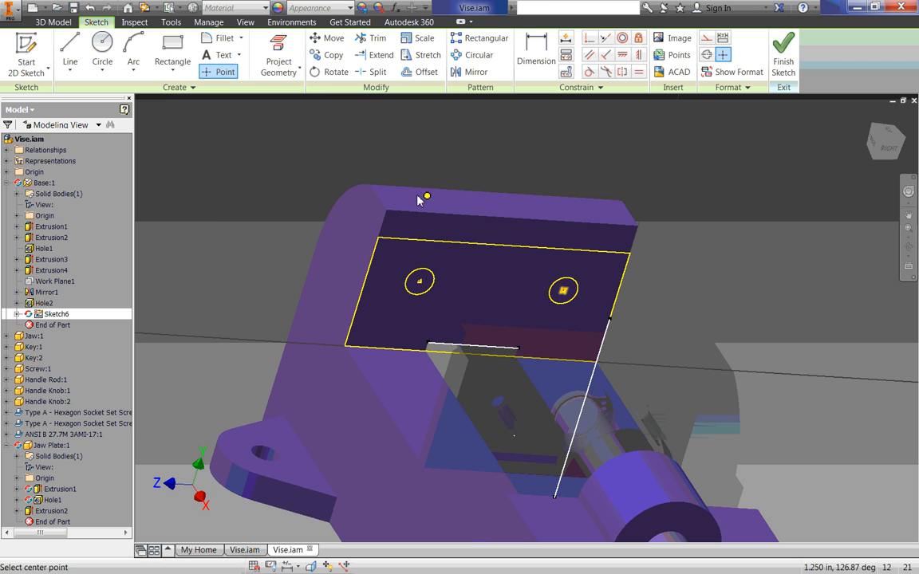
- Create two tapped holes at the sketch points with ANSI Unified size 0.19 (#10), 10-24 UNC, and a 0.5 in thread depth
{"action": "key", "text": "h"}
{"action": "left_click", "coordinate": [122, 269]}
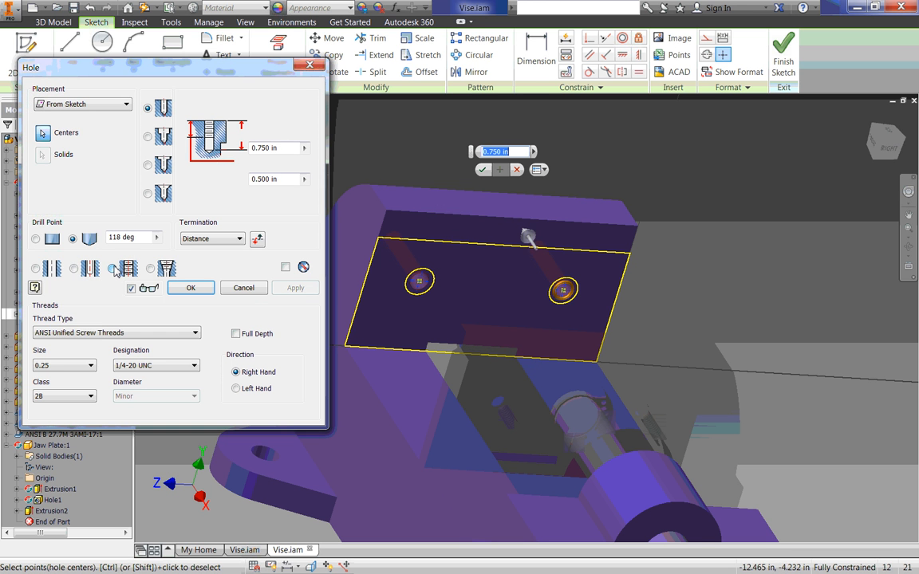
{"action": "left_click", "coordinate": [61, 365]}
{"action": "scroll", "coordinate": [61, 159], "scroll_direction": "up", "scroll_amount": 3}
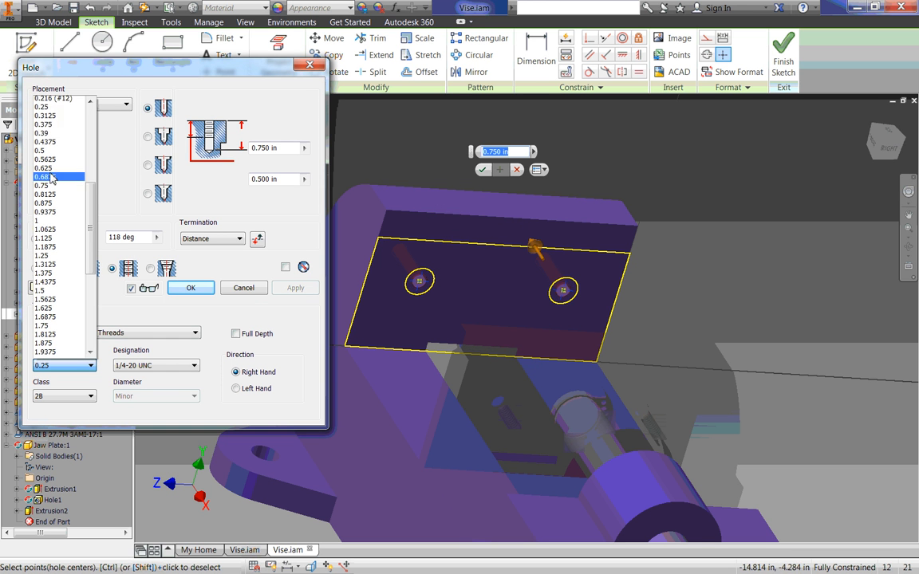
{"action": "left_click", "coordinate": [56, 110]}
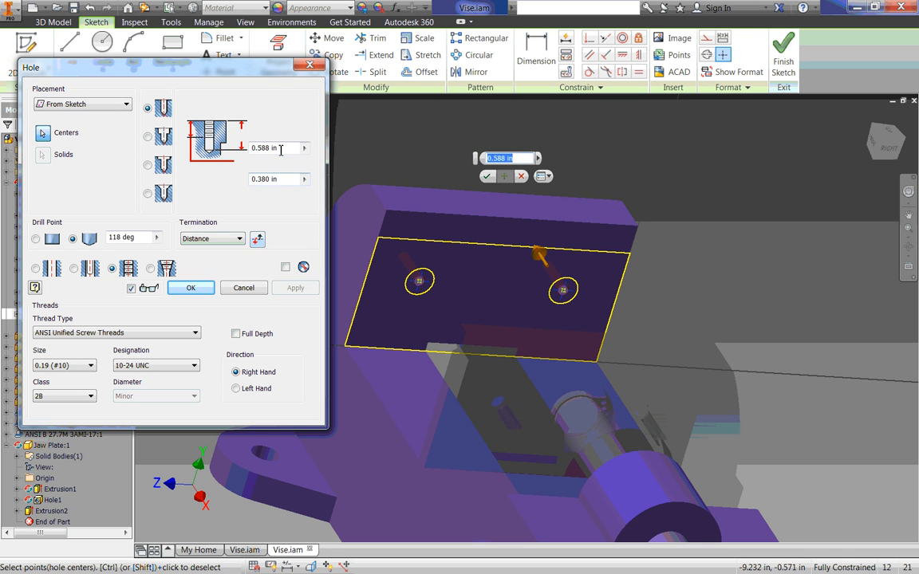
{"action": "left_click", "coordinate": [257, 148]}
{"action": "left_click", "coordinate": [268, 180]}
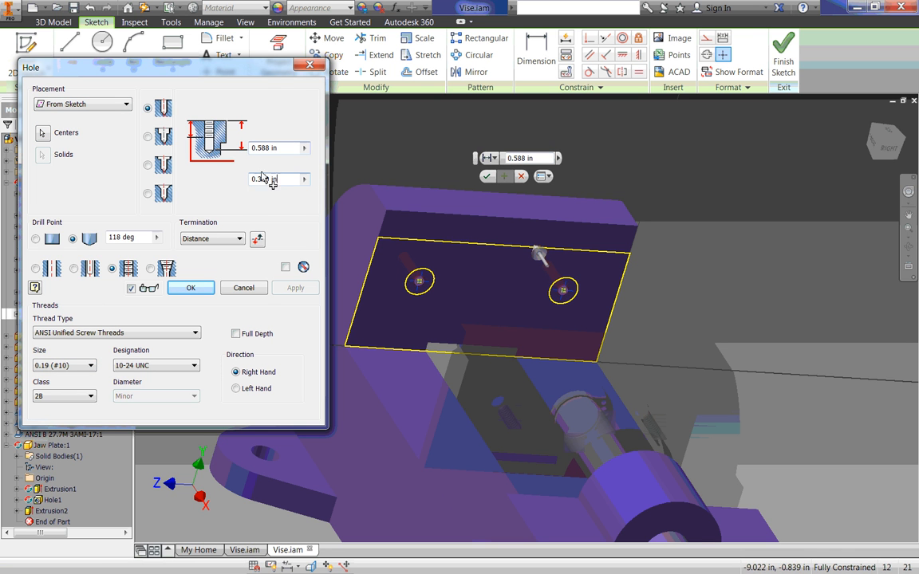
{"action": "type", "text": ".5"}
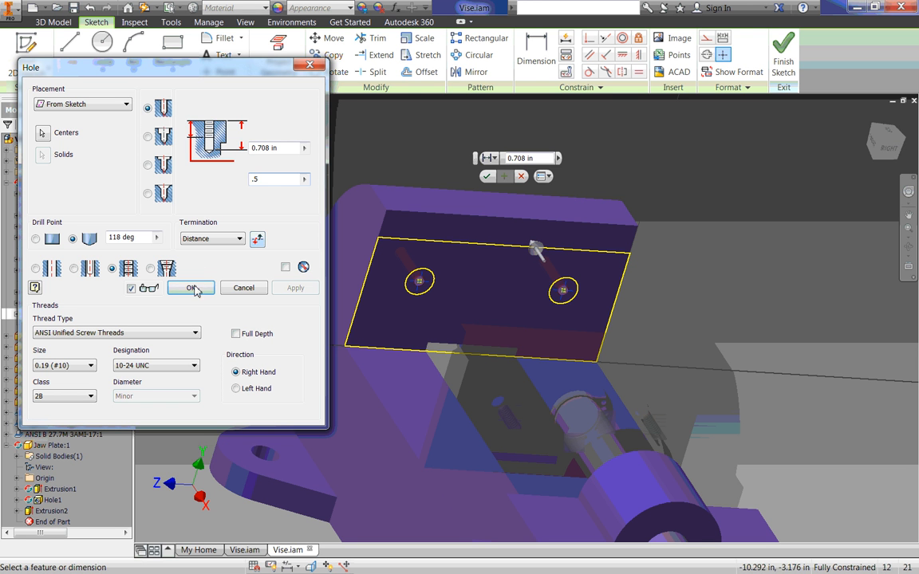
{"action": "left_click", "coordinate": [295, 184]}
{"action": "key", "text": "Return"}
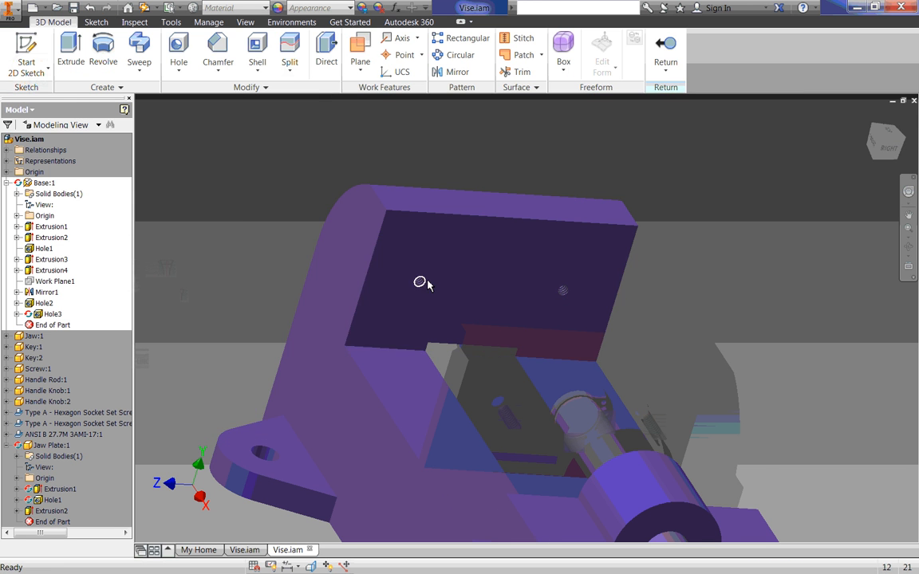
- Return to the vise assembly and examine the tapped holes in the base's fixed jaw
{"action": "mouse_move", "coordinate": [426, 283]}
{"action": "middle_mouse_down", "text": "shift"}
{"action": "mouse_move", "coordinate": [400, 273]}
{"action": "mouse_move", "coordinate": [431, 283]}
{"action": "middle_mouse_up", "text": "shift"}
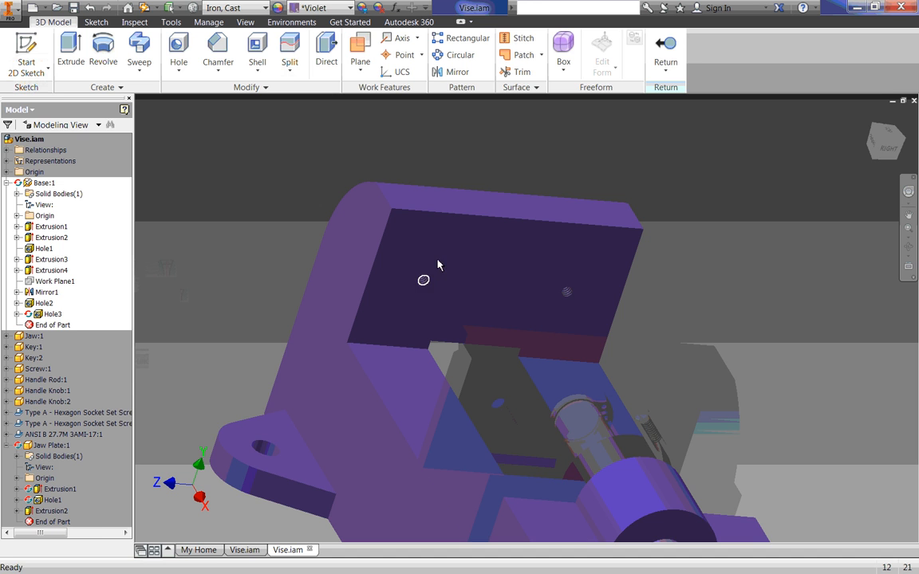
{"action": "left_click", "coordinate": [665, 50]}
{"action": "middle_click_drag", "start_coordinate": [435, 345], "coordinate": [646, 342], "text": "shift"}
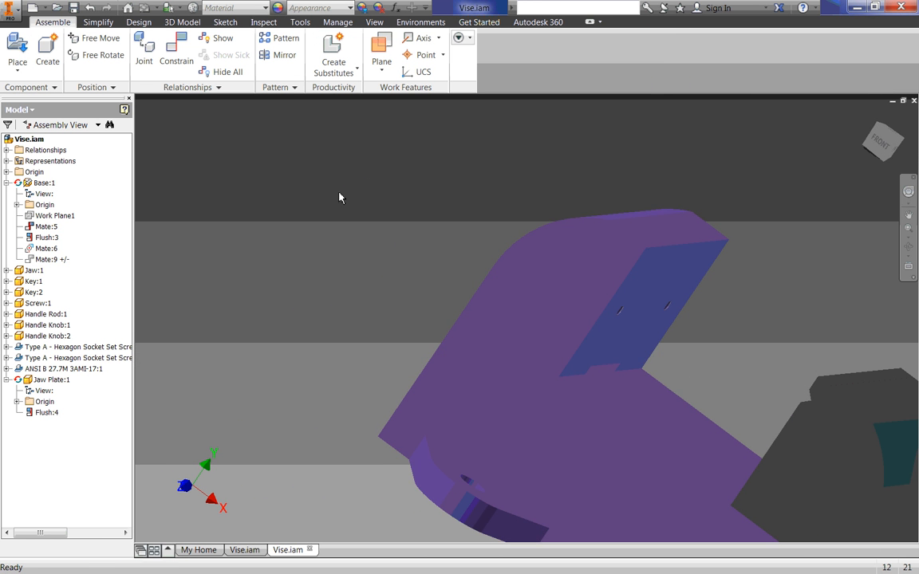
{"action": "middle_click_drag", "start_coordinate": [727, 354], "coordinate": [568, 301]}
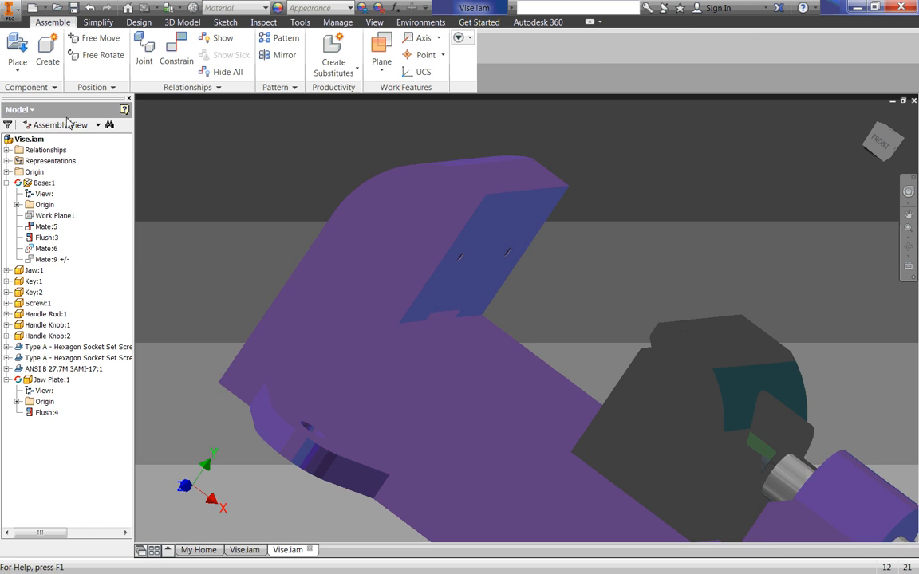
{"action": "left_click", "coordinate": [18, 44]}
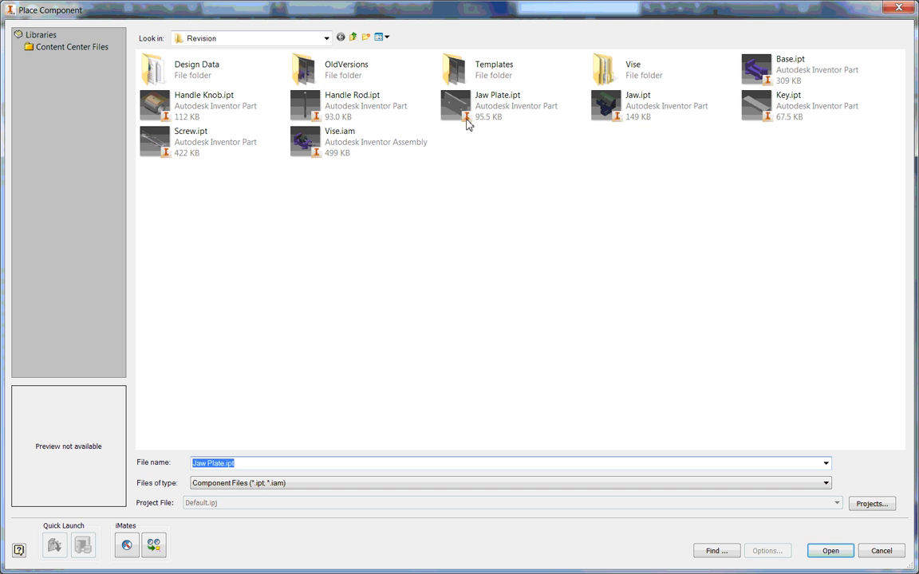
{"action": "left_click", "coordinate": [276, 37]}
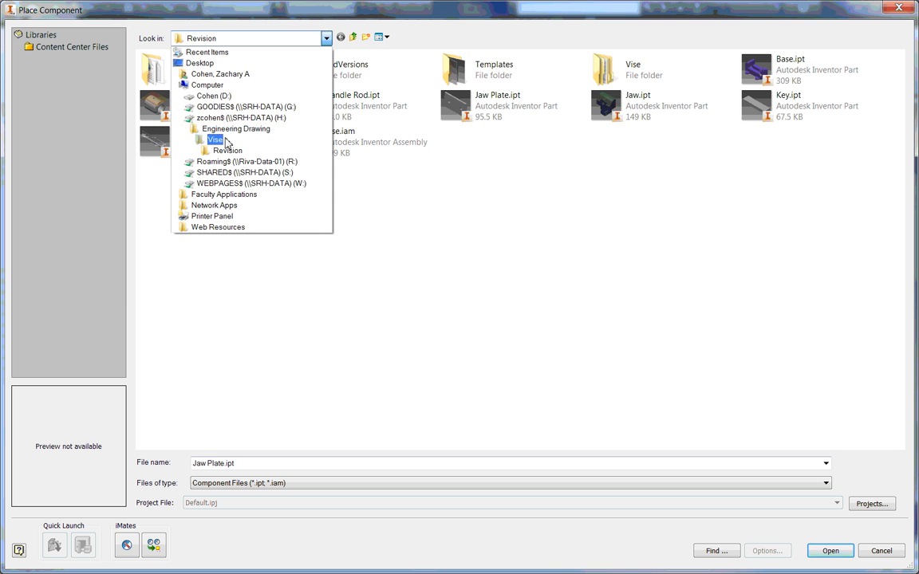
{"action": "left_click", "coordinate": [217, 140]}
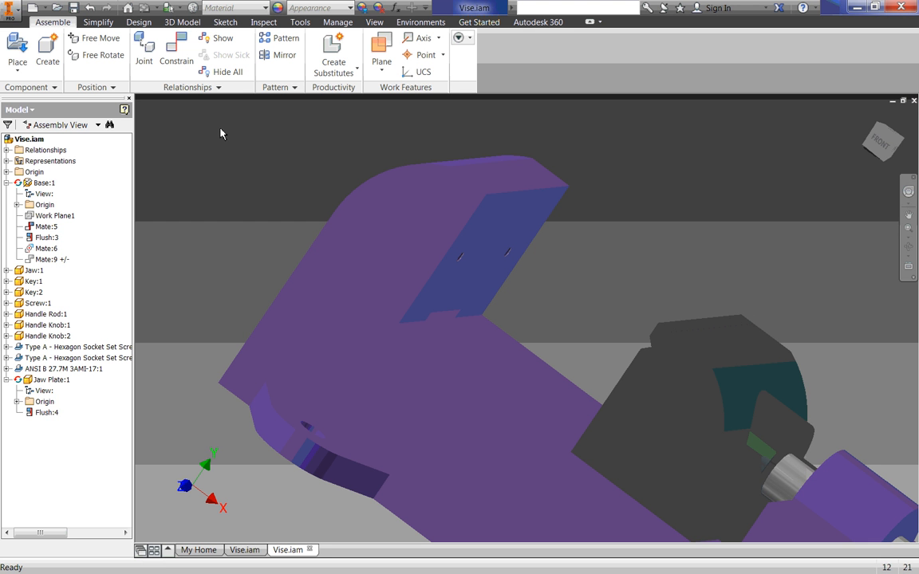
- Save the vise assembly with its dependents and place one more Jaw Plate.ipt from the Vise folder near the fixed jaw
{"action": "left_click", "coordinate": [73, 8]}
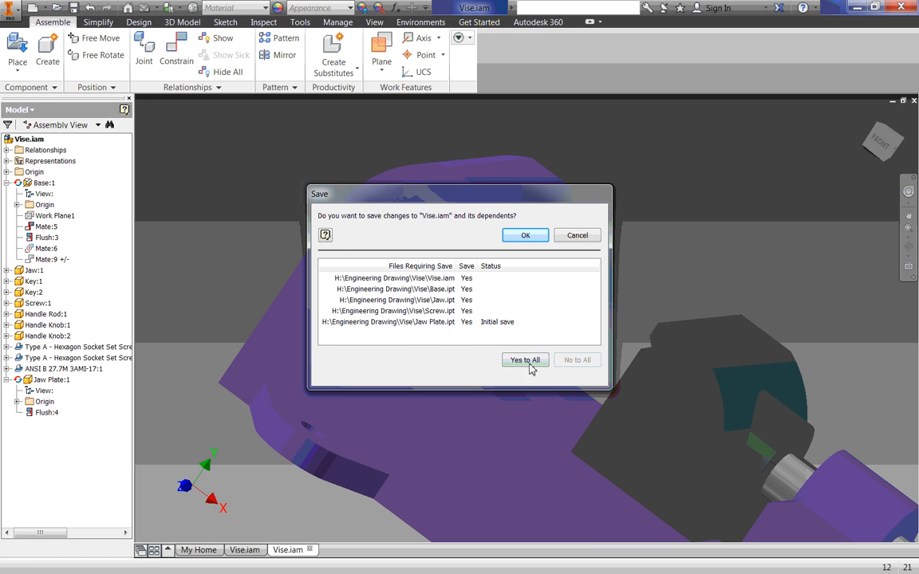
{"action": "left_click", "coordinate": [526, 235]}
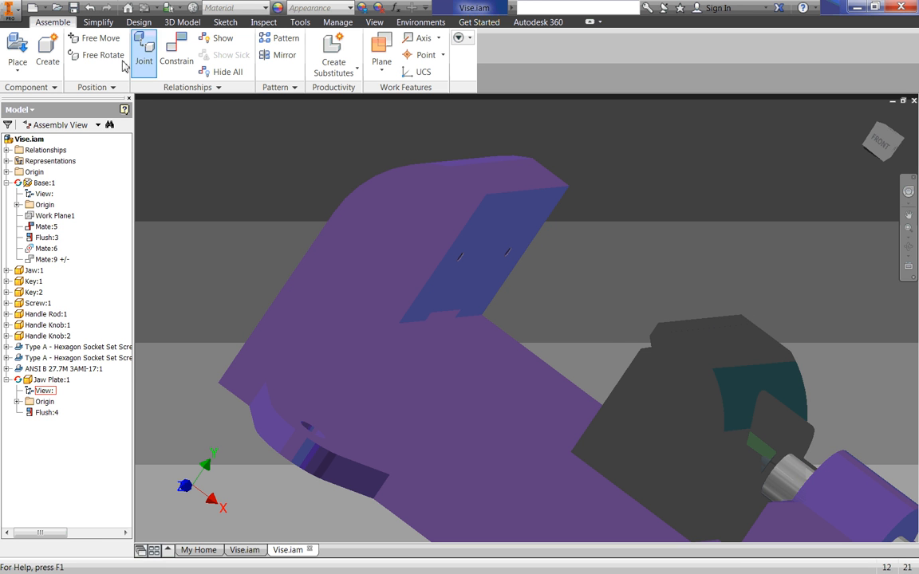
{"action": "left_click", "coordinate": [17, 52]}
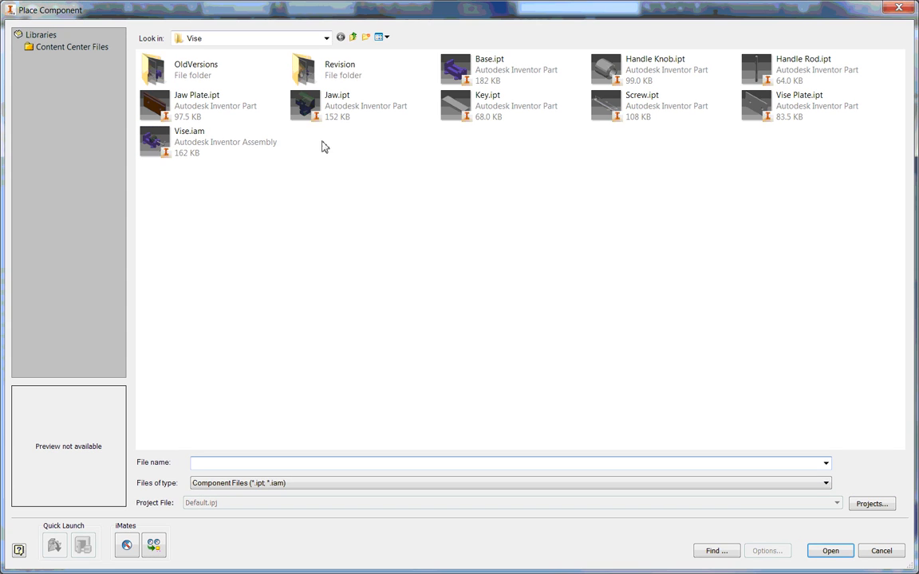
{"action": "double_click", "coordinate": [206, 97]}
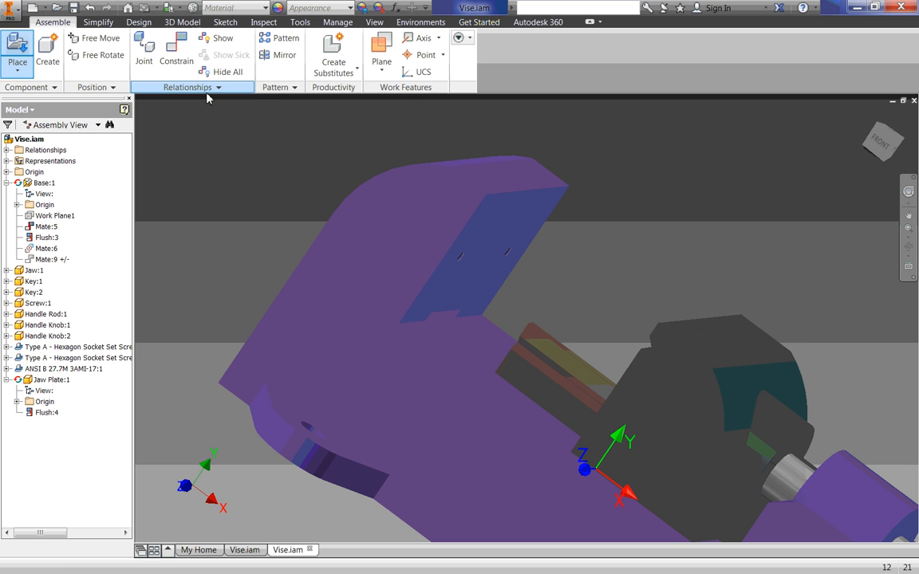
{"action": "left_click", "coordinate": [648, 233]}
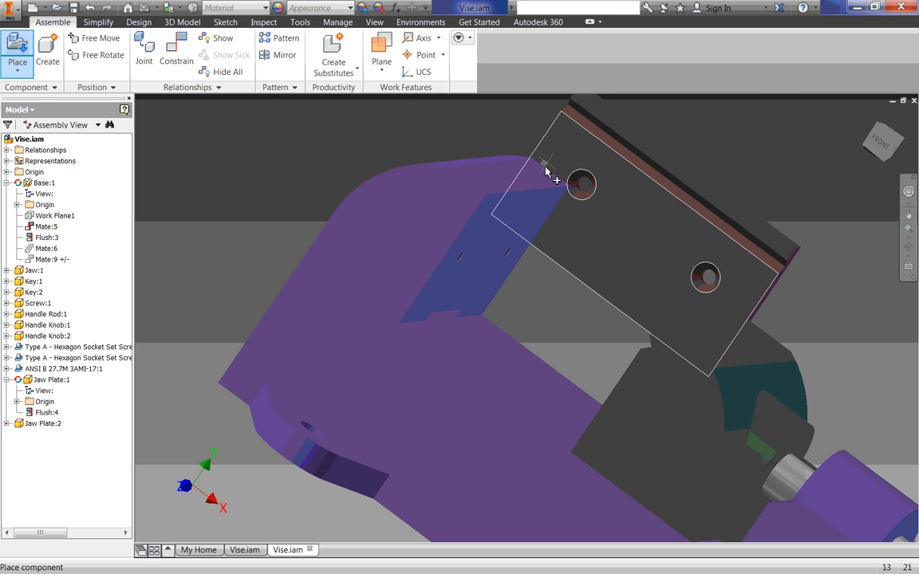
{"action": "right_click", "coordinate": [601, 175]}
{"action": "left_click", "coordinate": [653, 173]}
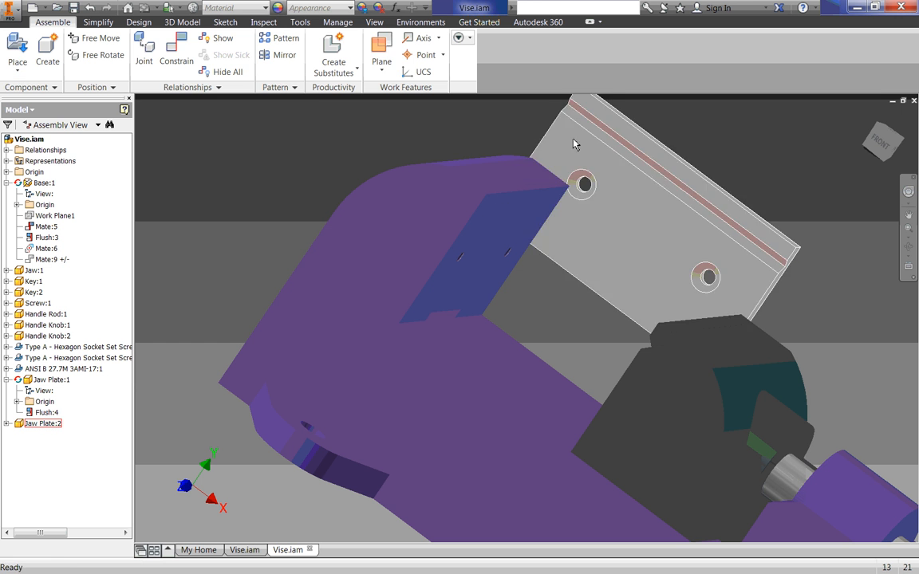
- Mate the second jaw plate's back face to the fixed jaw's inner face with a 0.000 in offset
{"action": "left_click", "coordinate": [171, 46]}
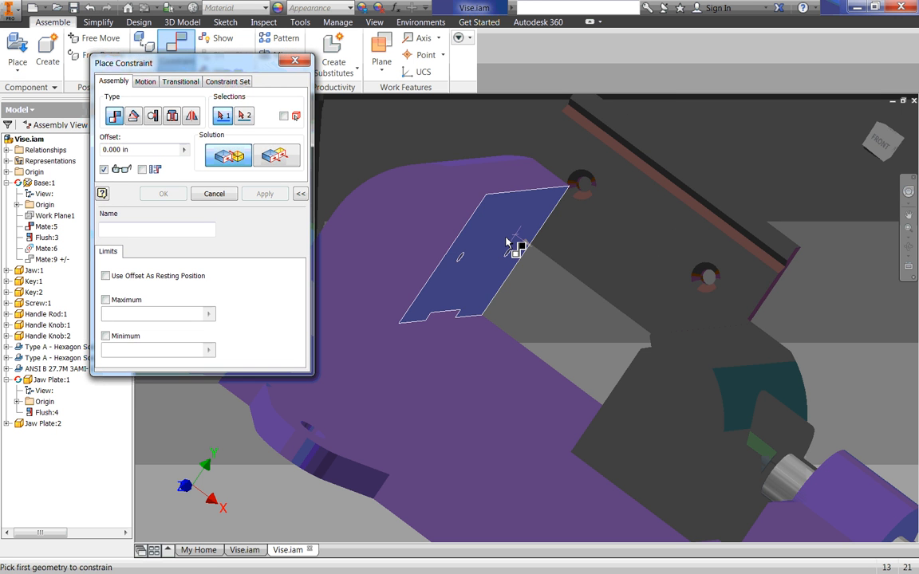
{"action": "left_click", "coordinate": [508, 243]}
{"action": "middle_click_drag", "start_coordinate": [533, 189], "coordinate": [771, 425], "text": "shift"}
{"action": "left_click", "coordinate": [771, 424]}
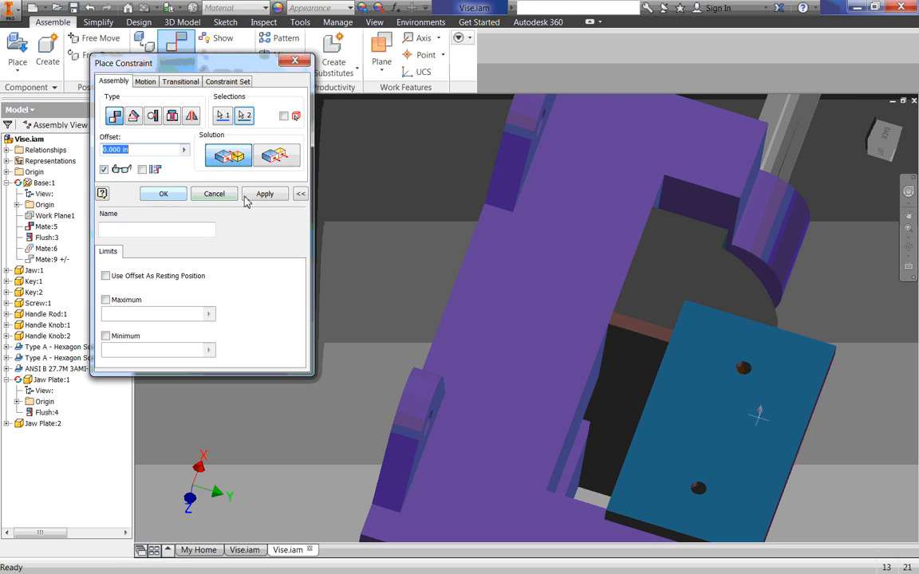
{"action": "left_click", "coordinate": [247, 196]}
- Add a flush constraint with 0.000 in offset between the second jaw plate's end face and the base's side face
{"action": "middle_click_drag", "start_coordinate": [467, 320], "coordinate": [328, 209], "text": "shift"}
{"action": "left_click", "coordinate": [275, 155]}
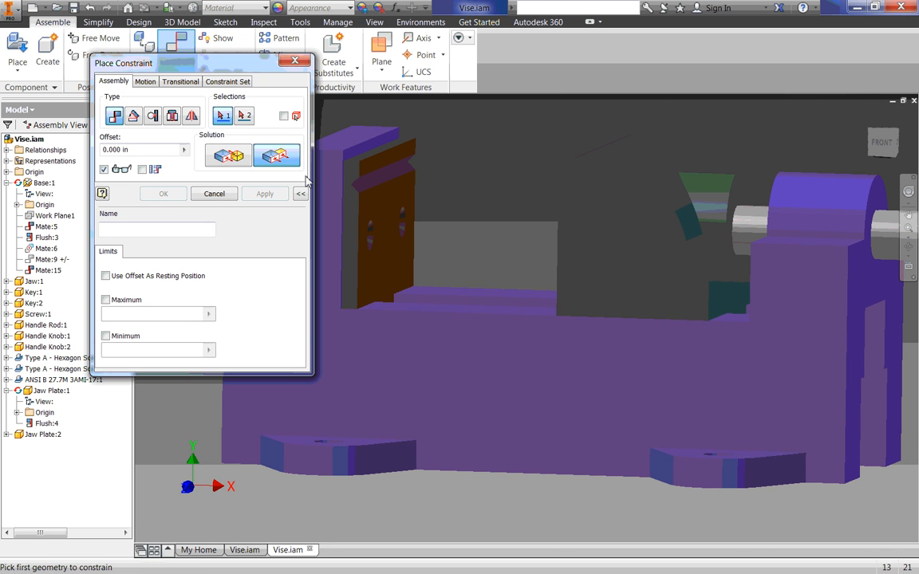
{"action": "left_click", "coordinate": [356, 229]}
{"action": "left_click", "coordinate": [336, 205]}
{"action": "left_click", "coordinate": [259, 197]}
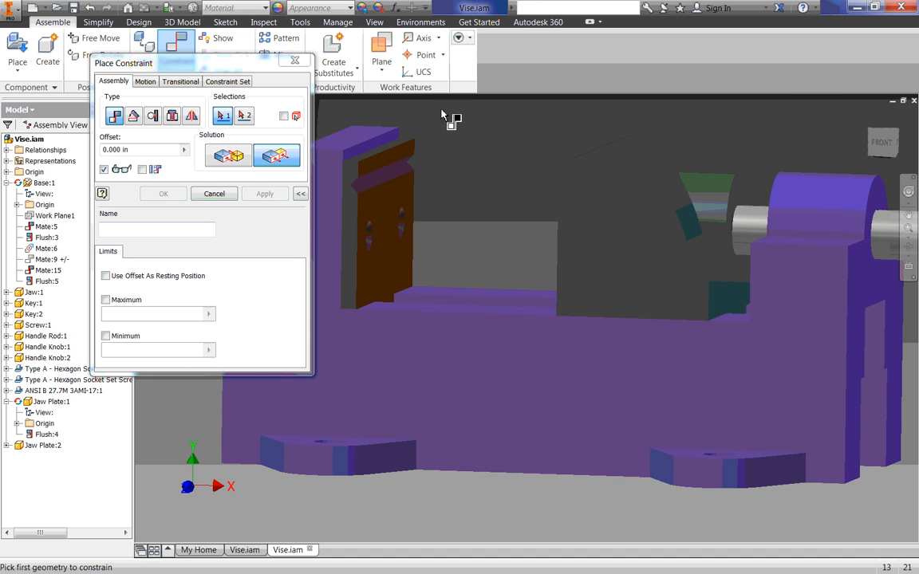
- Add a flush constraint with 0.000 in offset between the second jaw plate's top face and the fixed jaw's top face
{"action": "middle_click_drag", "start_coordinate": [458, 199], "coordinate": [465, 246], "text": "shift"}
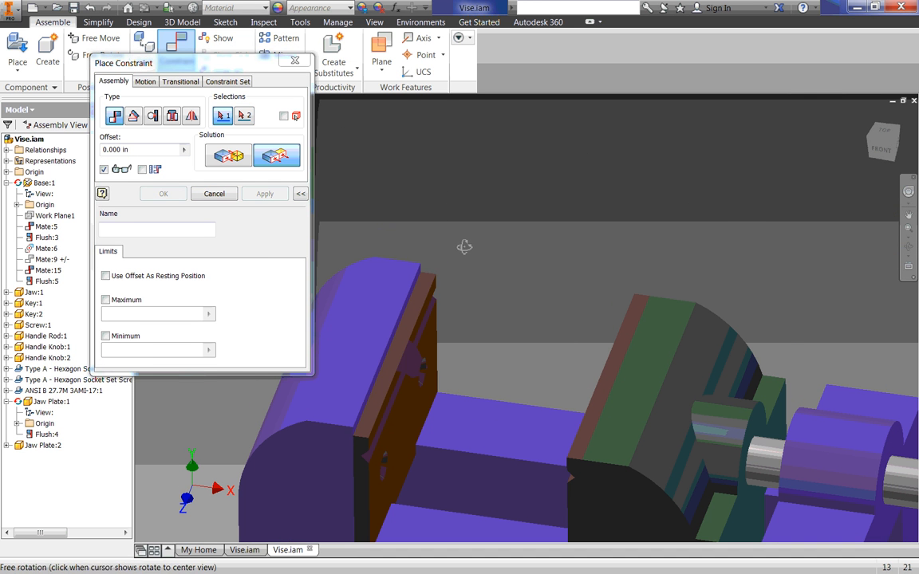
{"action": "left_click", "coordinate": [427, 303]}
{"action": "left_click", "coordinate": [402, 291]}
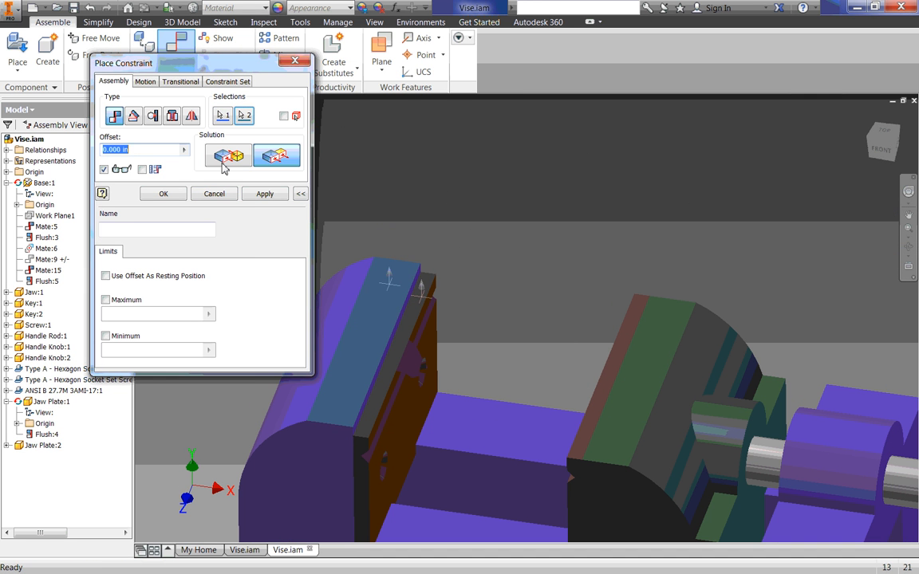
{"action": "left_click", "coordinate": [263, 194]}
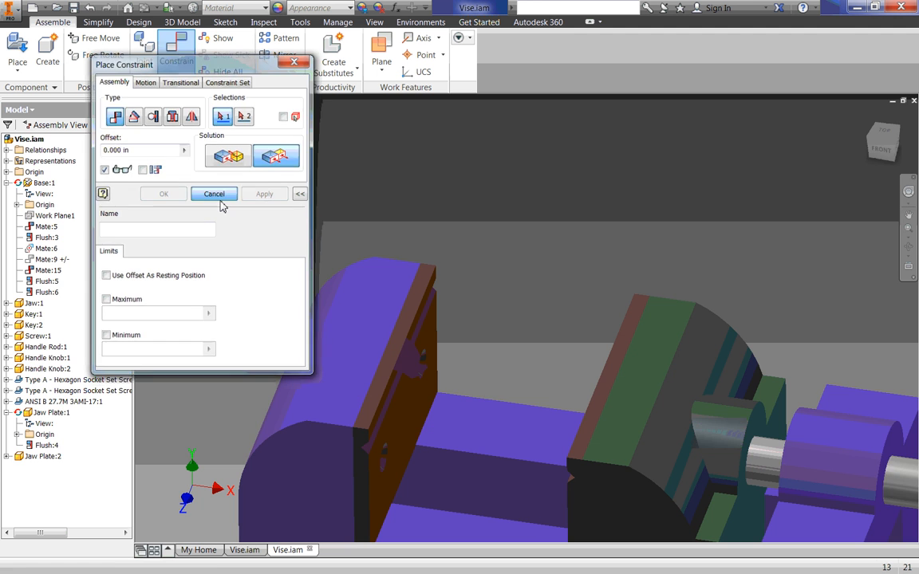
- Leave the constraint command and slide the movable jaw away from the fixed jaw to expose the plates' countersunk holes
{"action": "left_click", "coordinate": [214, 193]}
{"action": "middle_click_drag", "start_coordinate": [343, 303], "coordinate": [461, 309], "text": "shift"}
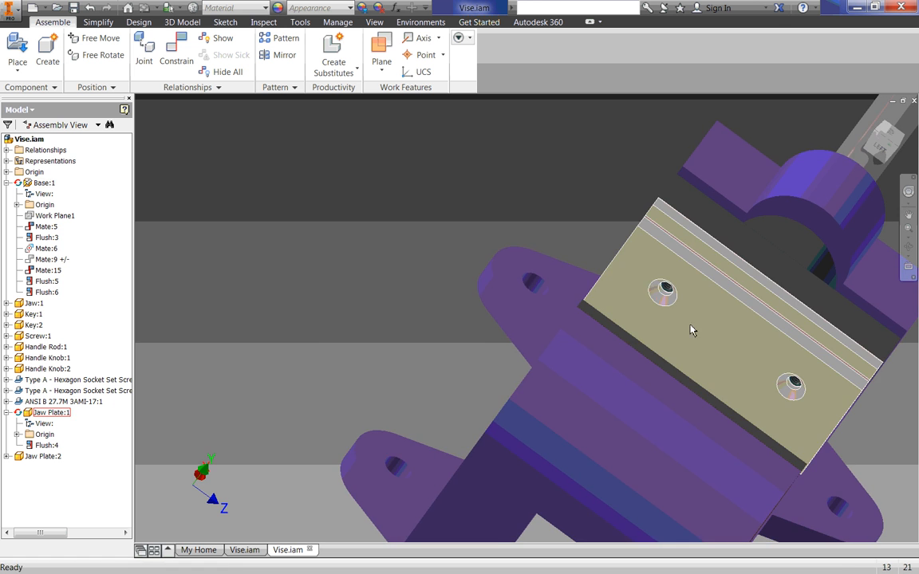
{"action": "middle_click_drag", "start_coordinate": [718, 354], "coordinate": [718, 227], "text": "shift"}
{"action": "left_click_drag", "start_coordinate": [638, 235], "coordinate": [556, 250]}
{"action": "left_click", "coordinate": [616, 194]}
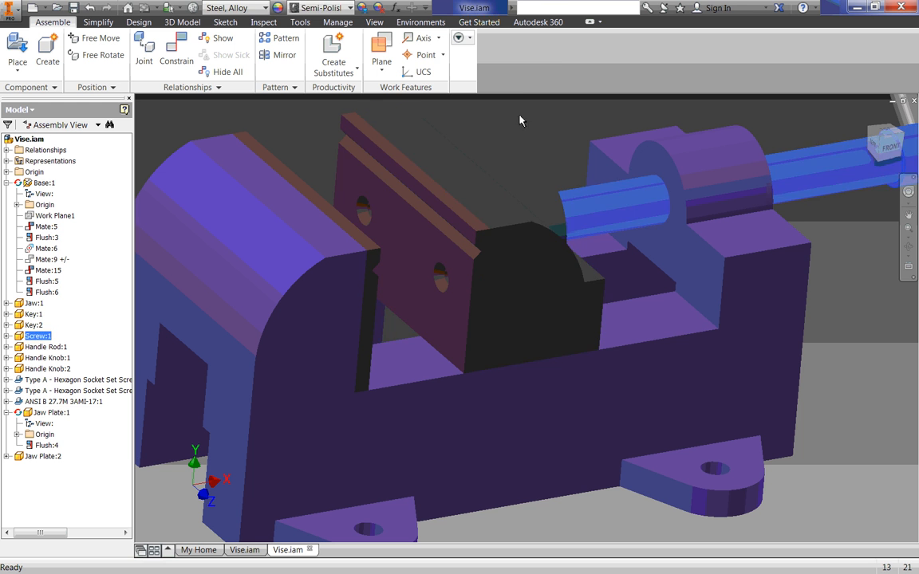
{"action": "left_click", "coordinate": [518, 119]}
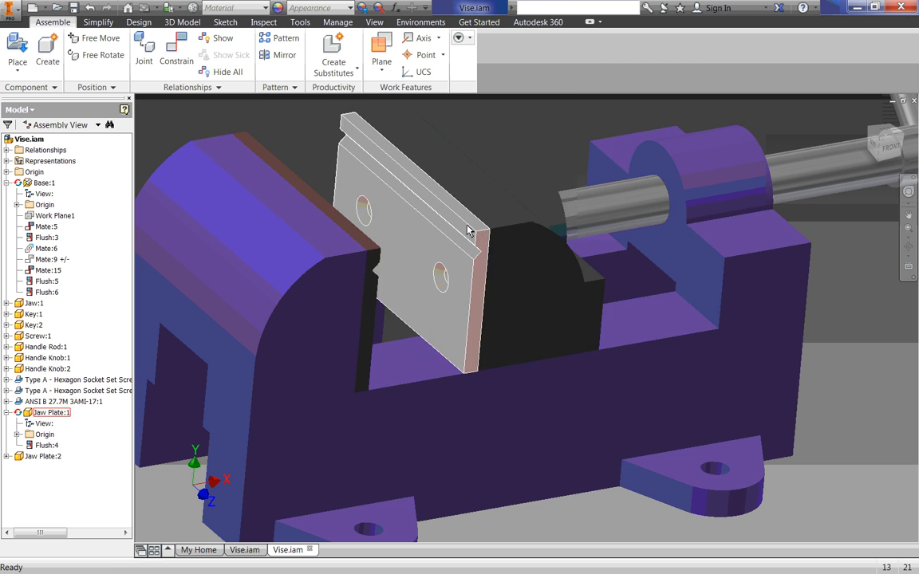
{"action": "left_click_drag", "start_coordinate": [466, 224], "coordinate": [535, 235]}
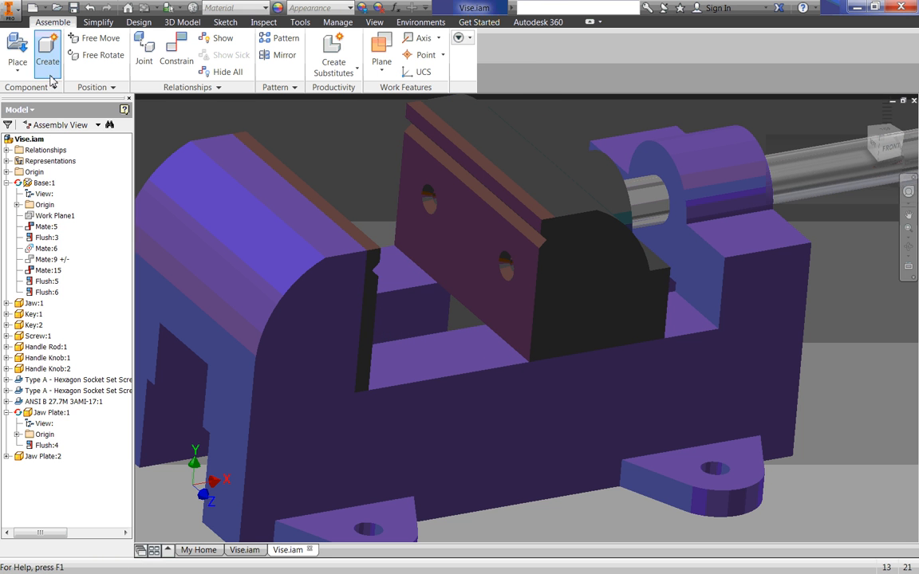
- Start placing a Content Center component and browse to the Countersunk category of bolts under Fasteners
{"action": "left_click", "coordinate": [17, 68]}
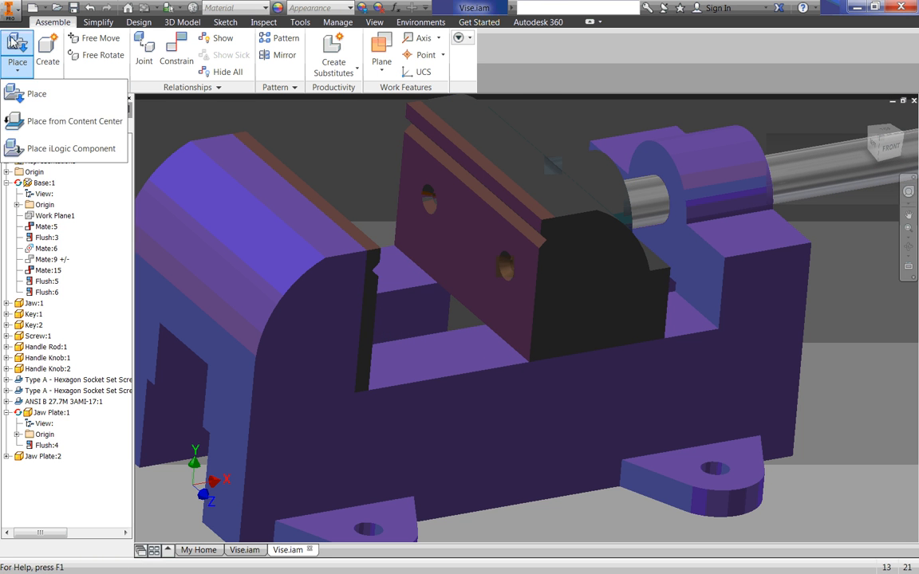
{"action": "left_click", "coordinate": [302, 149]}
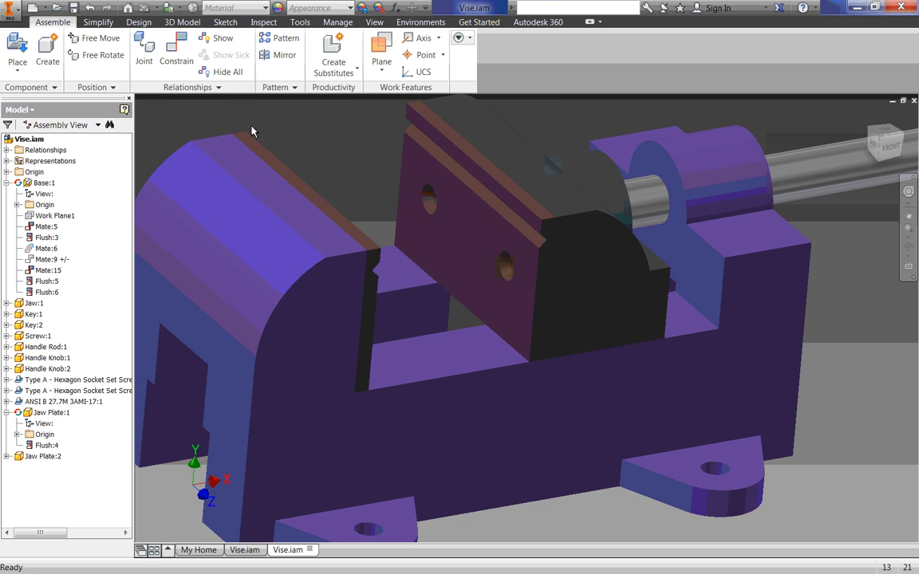
{"action": "left_click", "coordinate": [17, 68]}
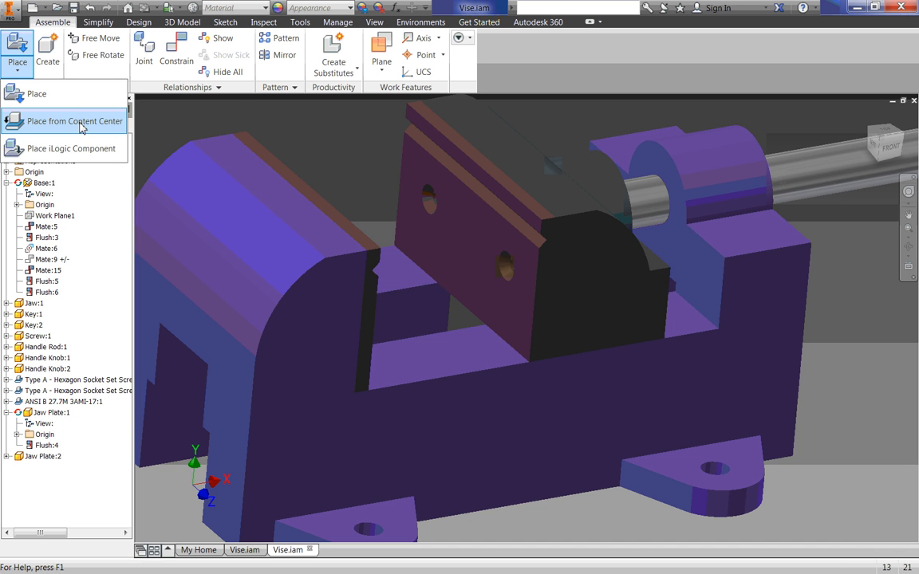
{"action": "left_click", "coordinate": [81, 123]}
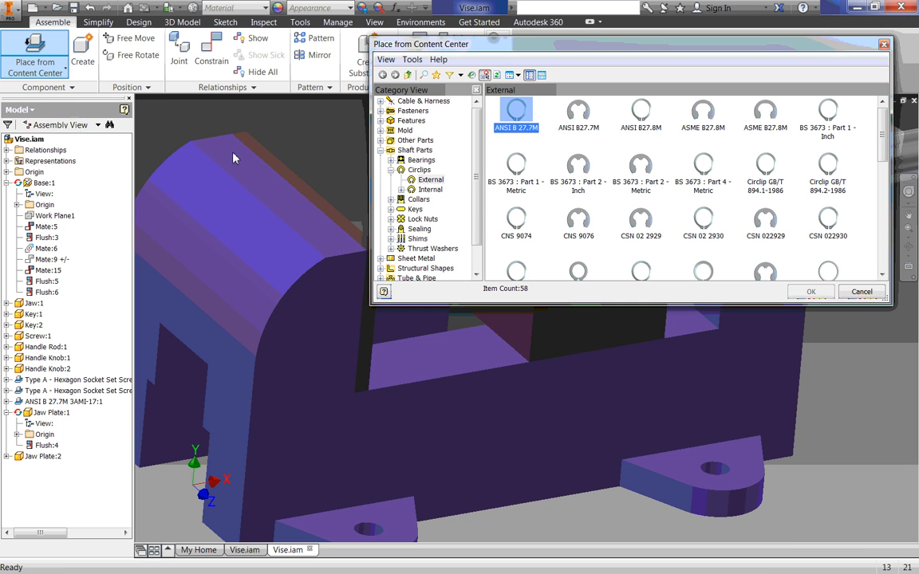
{"action": "left_click", "coordinate": [407, 111]}
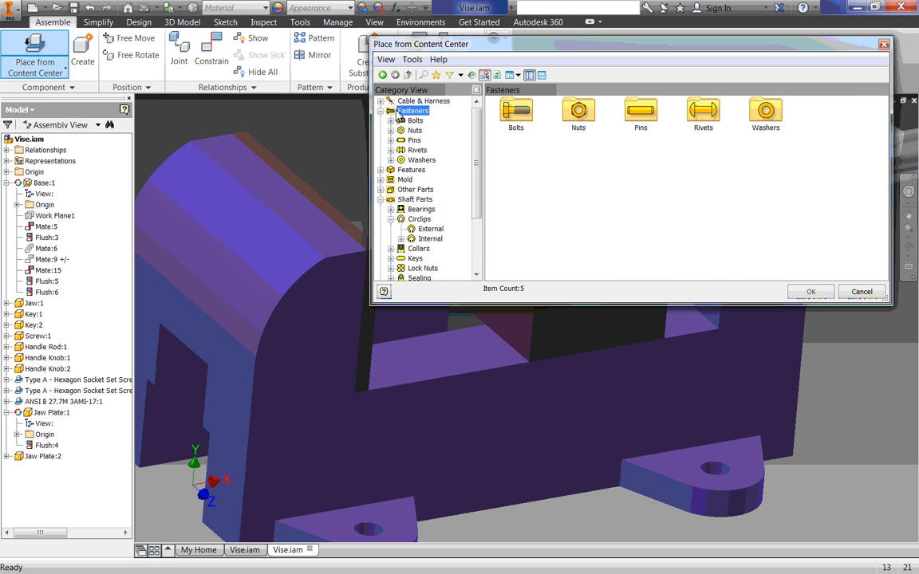
{"action": "double_click", "coordinate": [516, 112]}
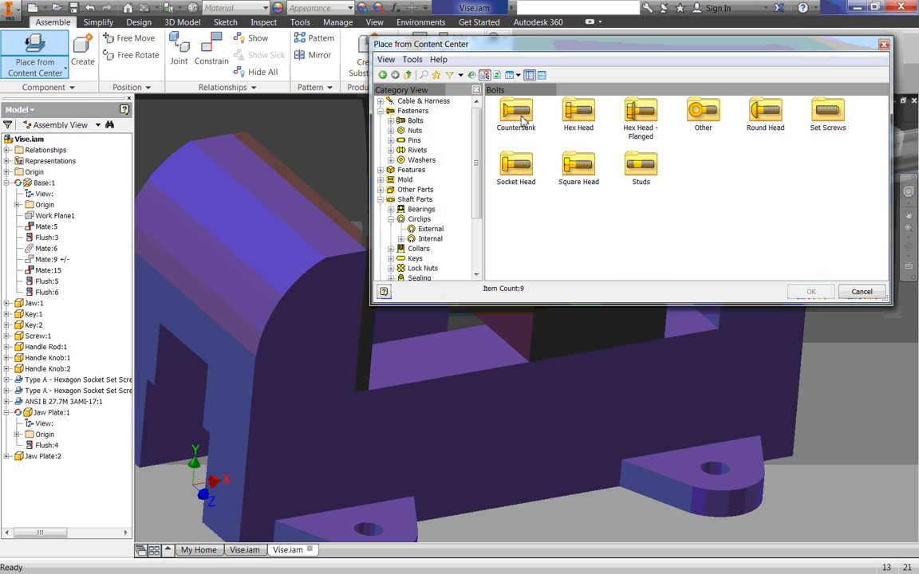
{"action": "left_click", "coordinate": [520, 116]}
{"action": "double_click", "coordinate": [522, 117]}
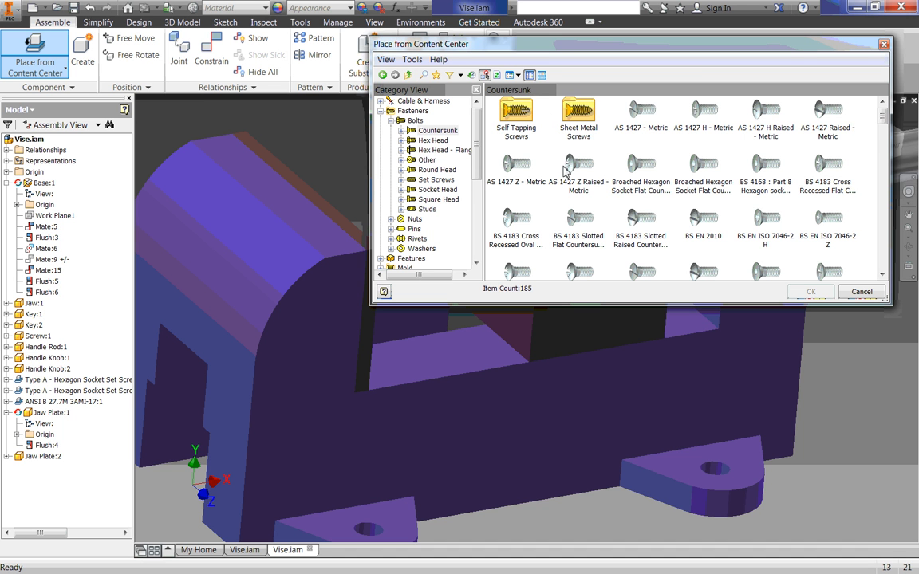
- Choose the Cross Recessed Flat Countersunk Head Machine Screw - Type I - Inch for placement
{"action": "scroll", "coordinate": [603, 219], "scroll_direction": "down", "scroll_amount": 2}
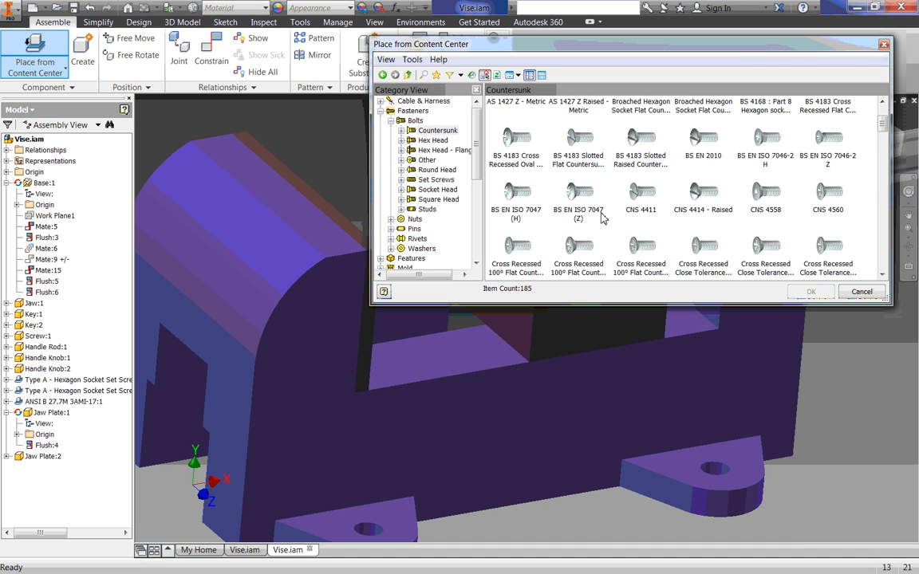
{"action": "scroll", "coordinate": [604, 219], "scroll_direction": "down", "scroll_amount": 2}
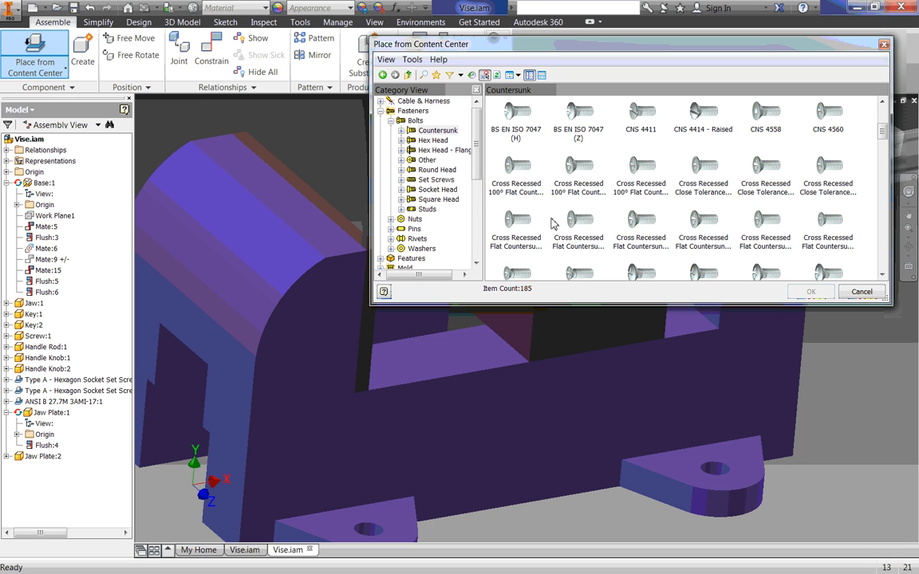
{"action": "left_click", "coordinate": [702, 179]}
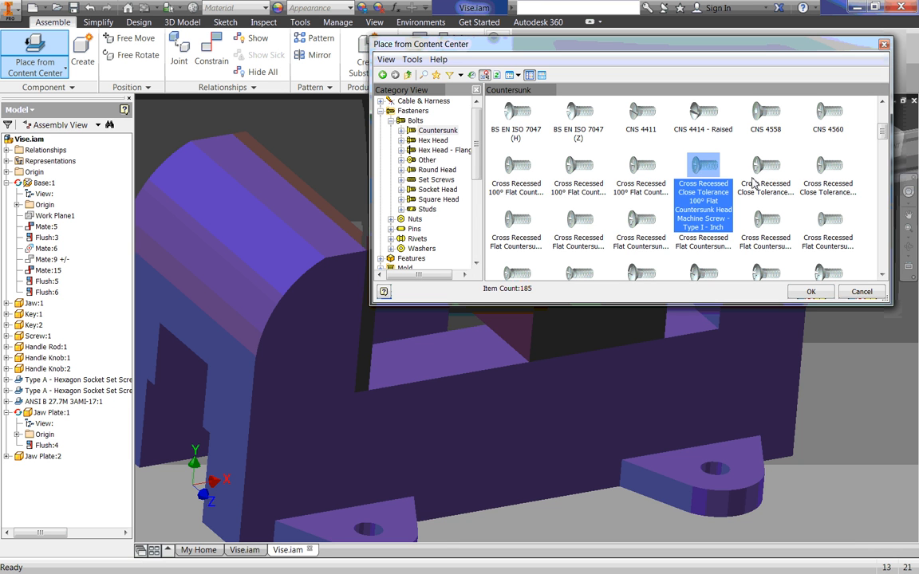
{"action": "left_click", "coordinate": [616, 228]}
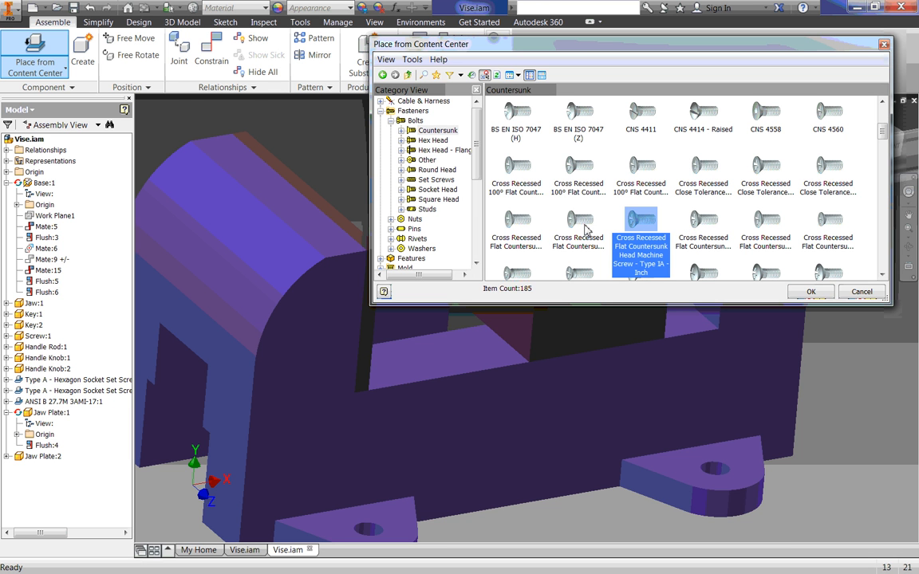
{"action": "left_click", "coordinate": [578, 222]}
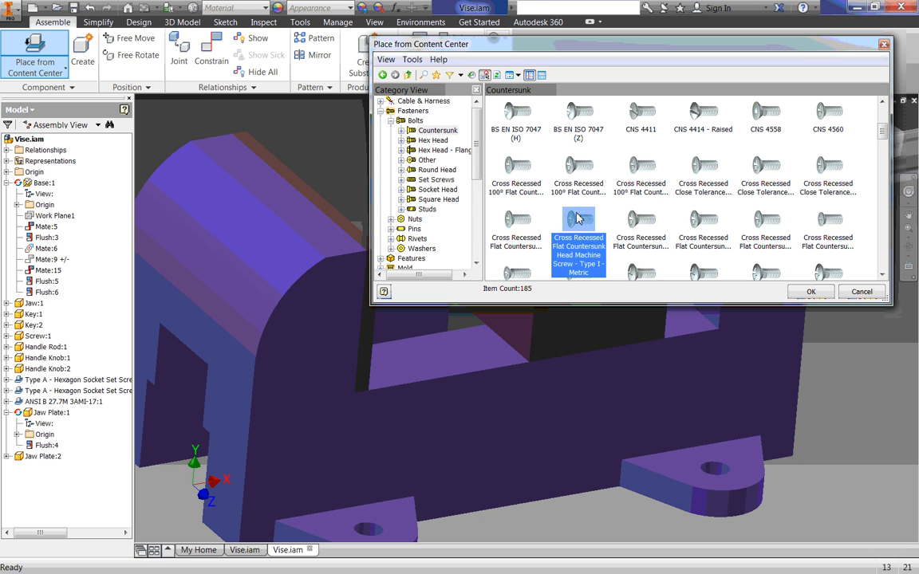
{"action": "left_click", "coordinate": [542, 221]}
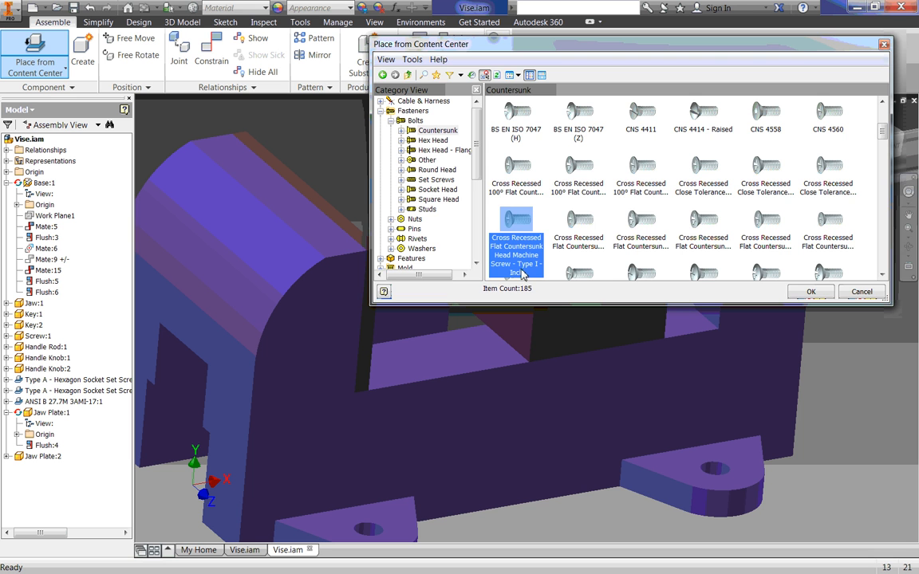
{"action": "double_click", "coordinate": [507, 227]}
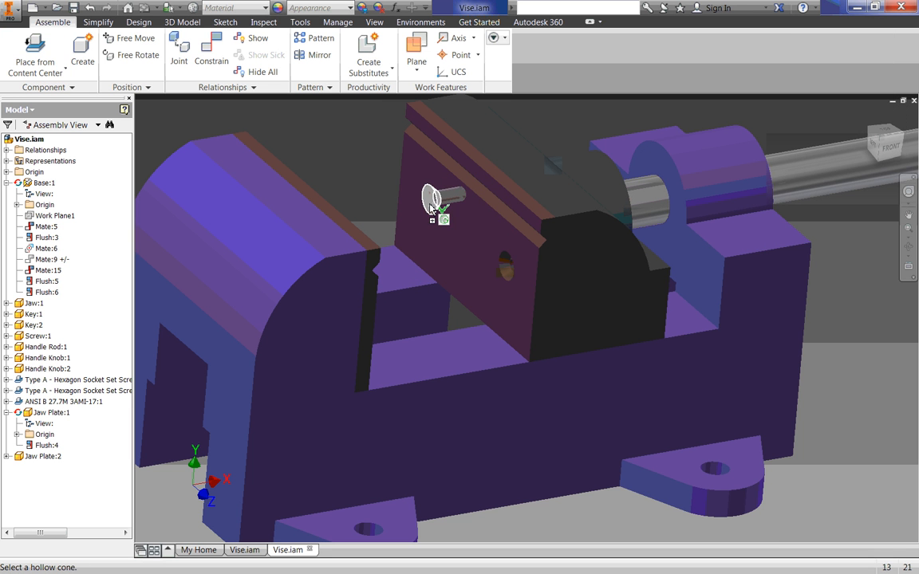
- Fit 10-24 x 5/8 countersunk screws into both holes of the movable jaw's plate, extending the screw length with AutoDrop
{"action": "scroll", "coordinate": [430, 207], "scroll_direction": "up", "scroll_amount": 5}
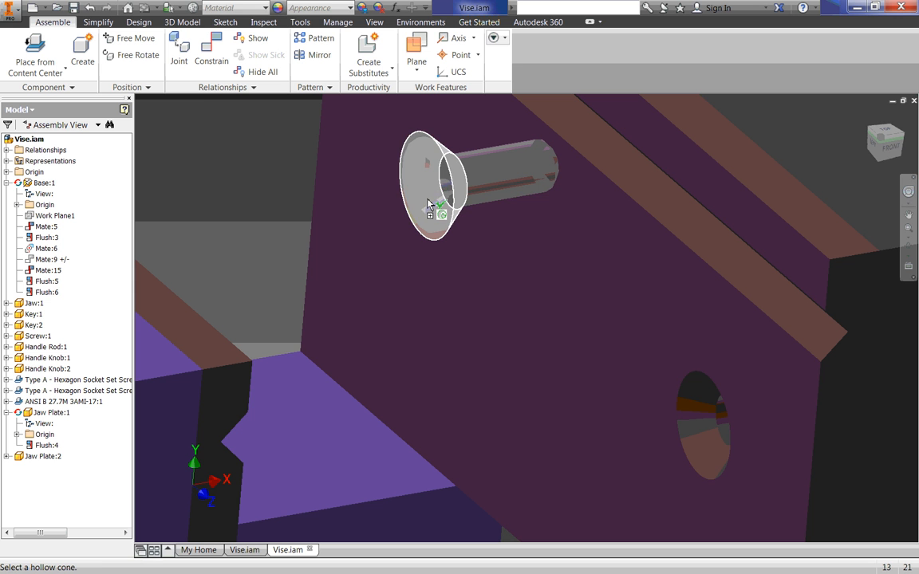
{"action": "left_click", "coordinate": [428, 204]}
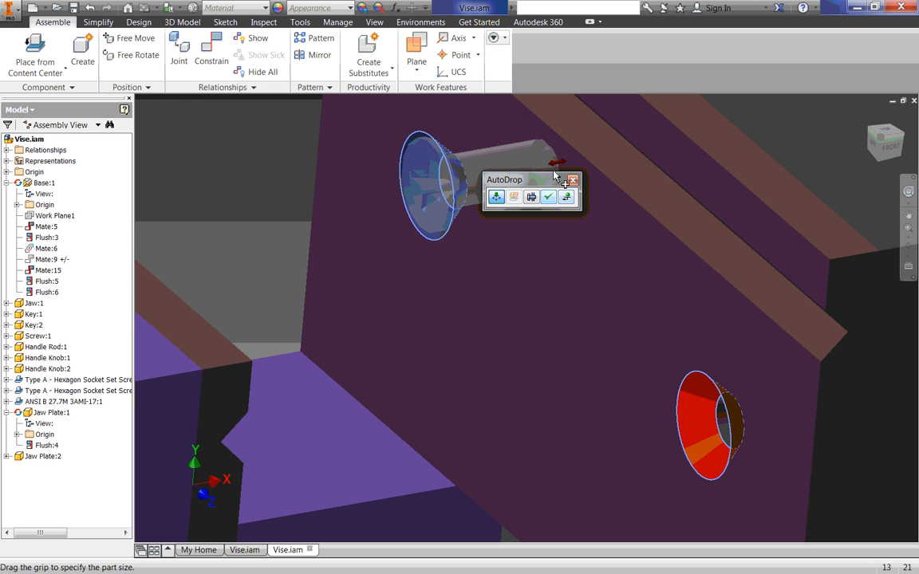
{"action": "left_click_drag", "start_coordinate": [559, 165], "coordinate": [588, 160]}
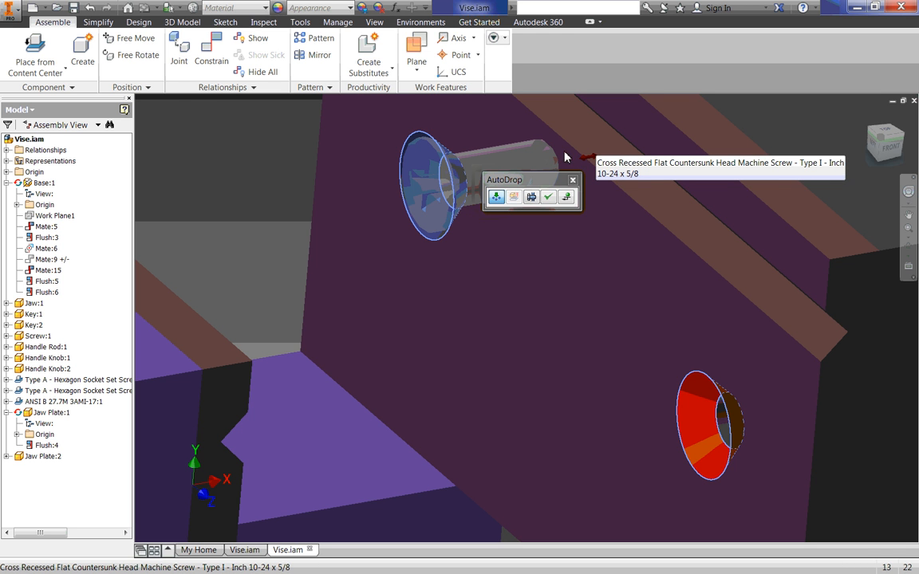
{"action": "left_click", "coordinate": [566, 152]}
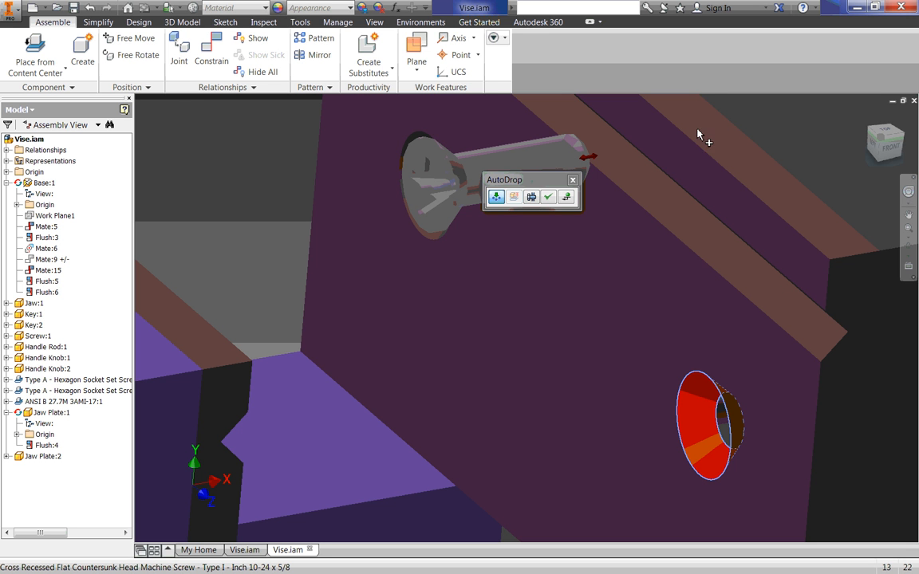
{"action": "left_click", "coordinate": [548, 197]}
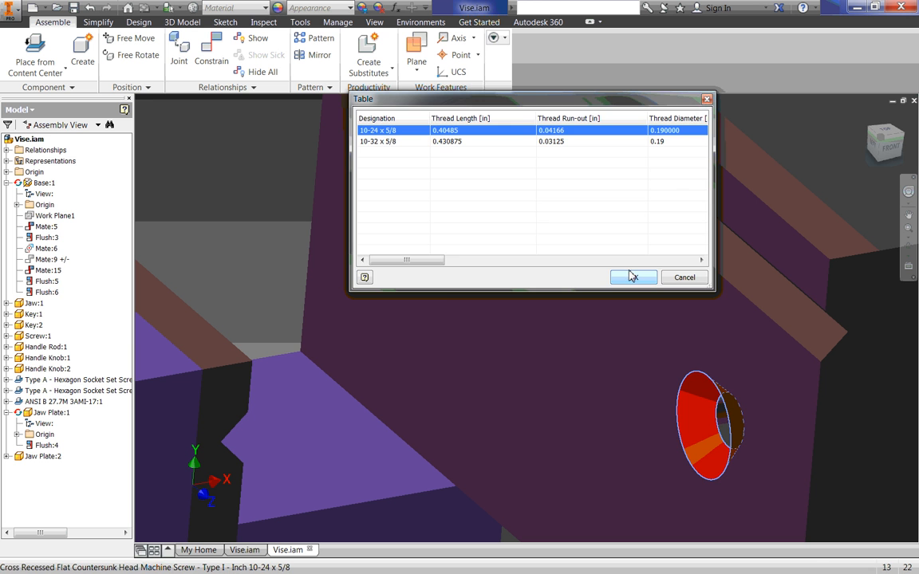
{"action": "left_click", "coordinate": [632, 276]}
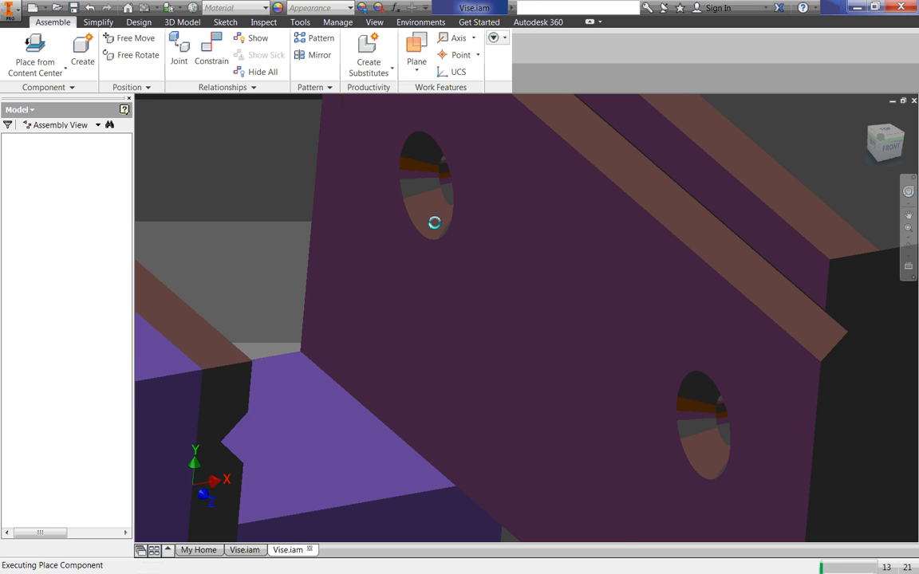
- Fit the same 10-24 x 5/8 countersunk screws into both holes of the fixed jaw's plate and end the placement
{"action": "scroll", "coordinate": [441, 244], "scroll_direction": "up", "scroll_amount": 3}
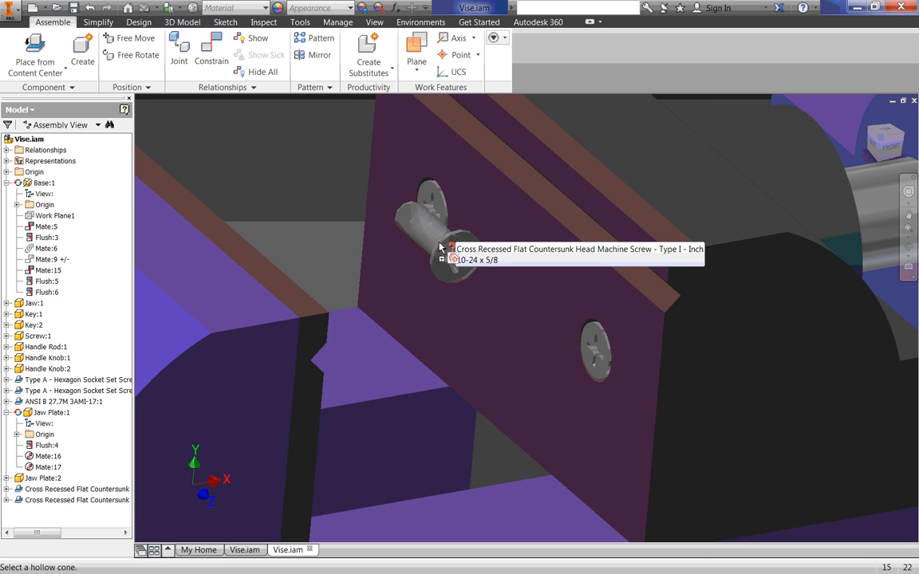
{"action": "middle_click_drag", "start_coordinate": [437, 267], "coordinate": [372, 254], "text": "shift"}
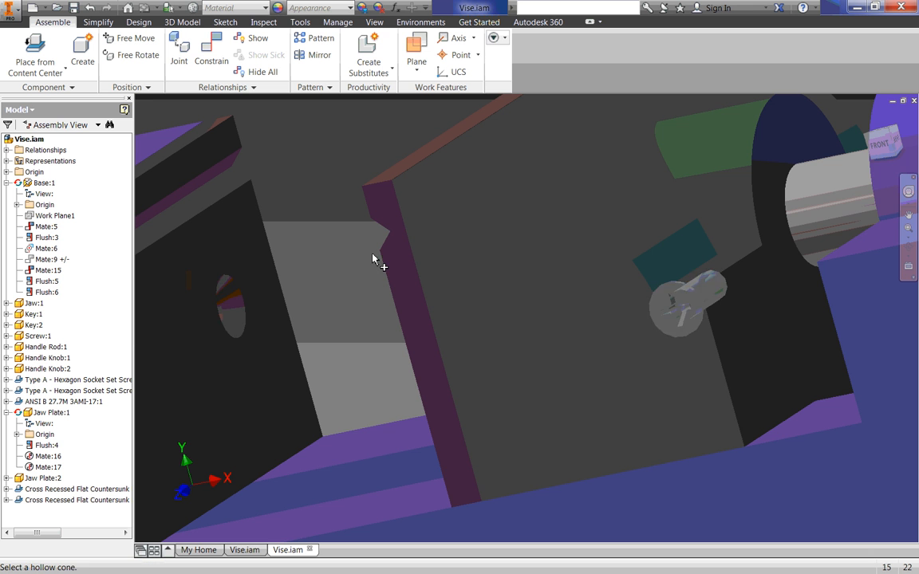
{"action": "left_click", "coordinate": [231, 294]}
{"action": "middle_click_drag", "start_coordinate": [247, 399], "coordinate": [446, 363], "text": "shift"}
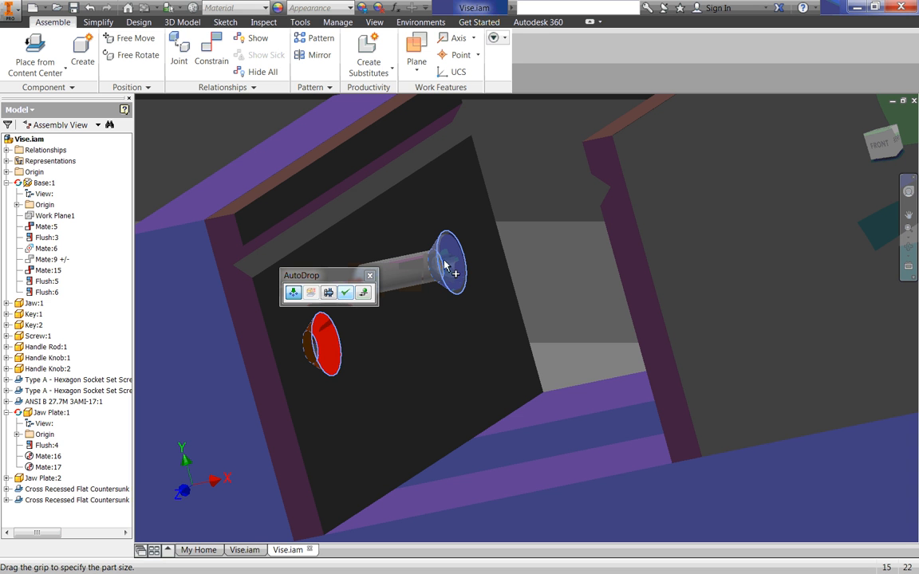
{"action": "left_click", "coordinate": [344, 294]}
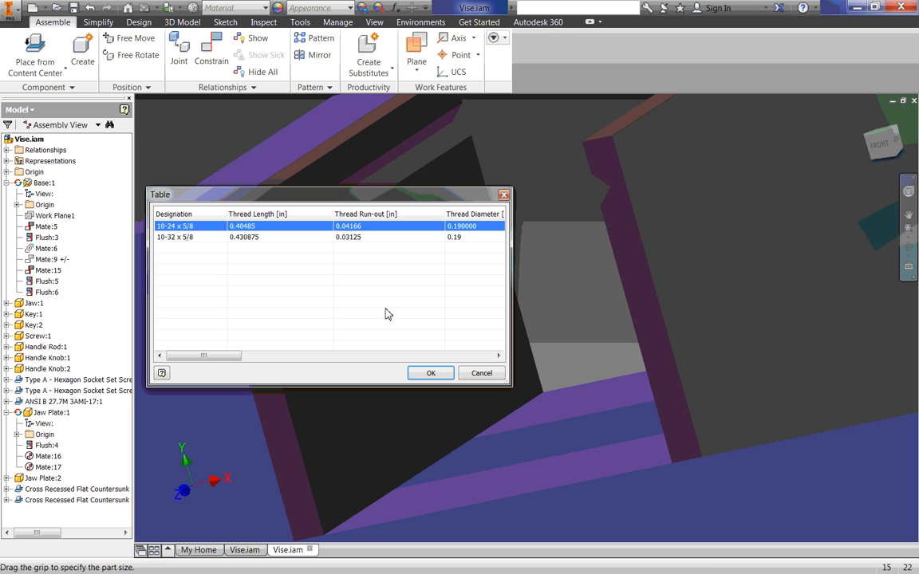
{"action": "left_click", "coordinate": [424, 371]}
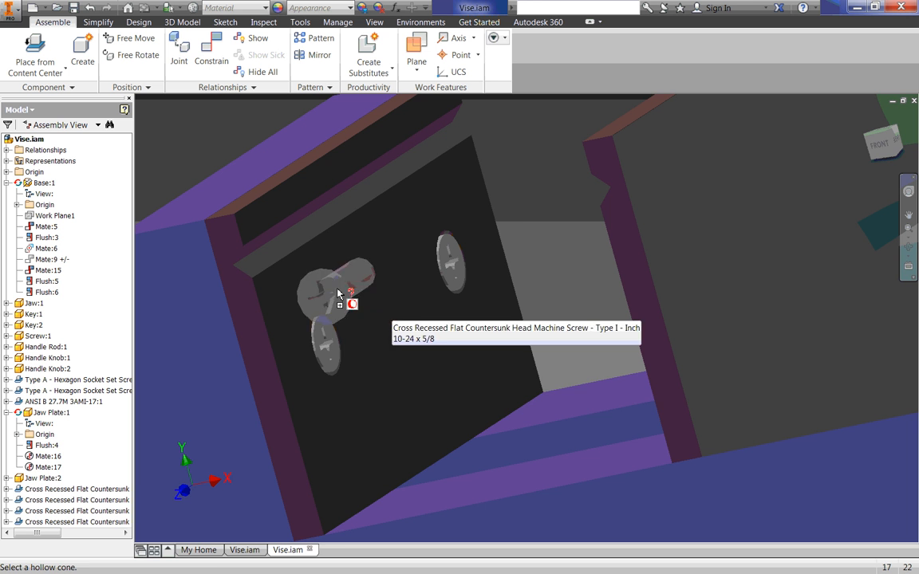
{"action": "key", "text": "Escape"}
- Slide the movable jaw along the base to test the assembly's motion, leaving a gap between the plates
{"action": "scroll", "coordinate": [370, 263], "scroll_direction": "down", "scroll_amount": 6}
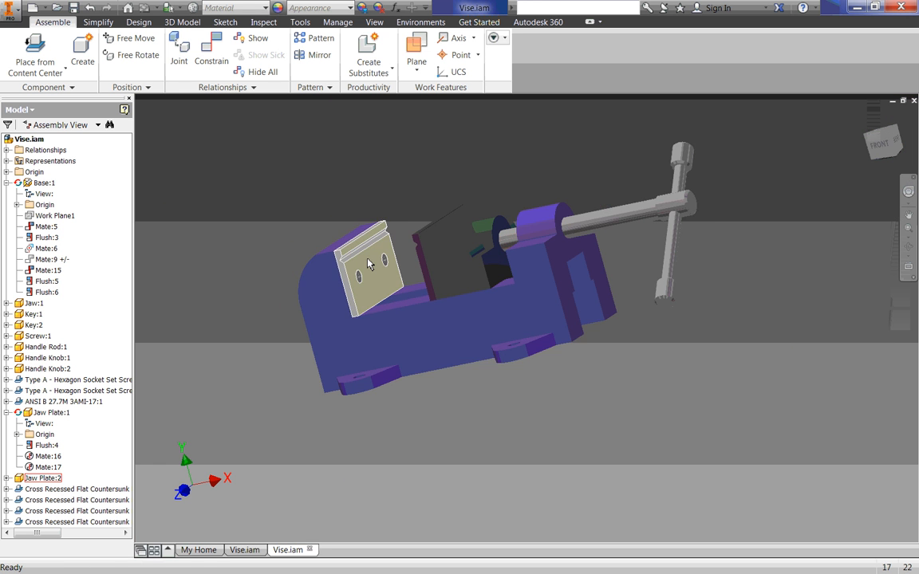
{"action": "middle_click_drag", "start_coordinate": [370, 263], "coordinate": [404, 281], "text": "shift"}
{"action": "left_click_drag", "start_coordinate": [483, 298], "coordinate": [403, 295]}
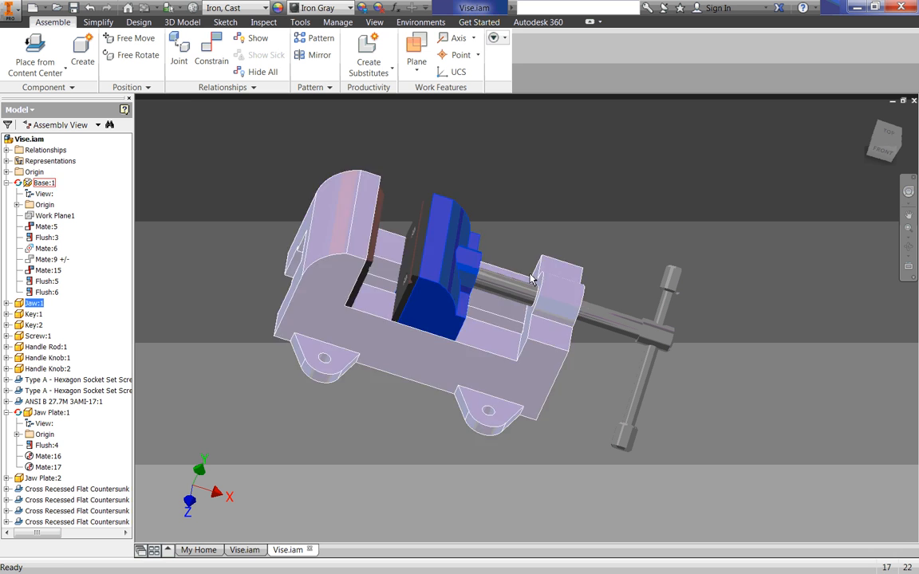
{"action": "left_click", "coordinate": [456, 160]}
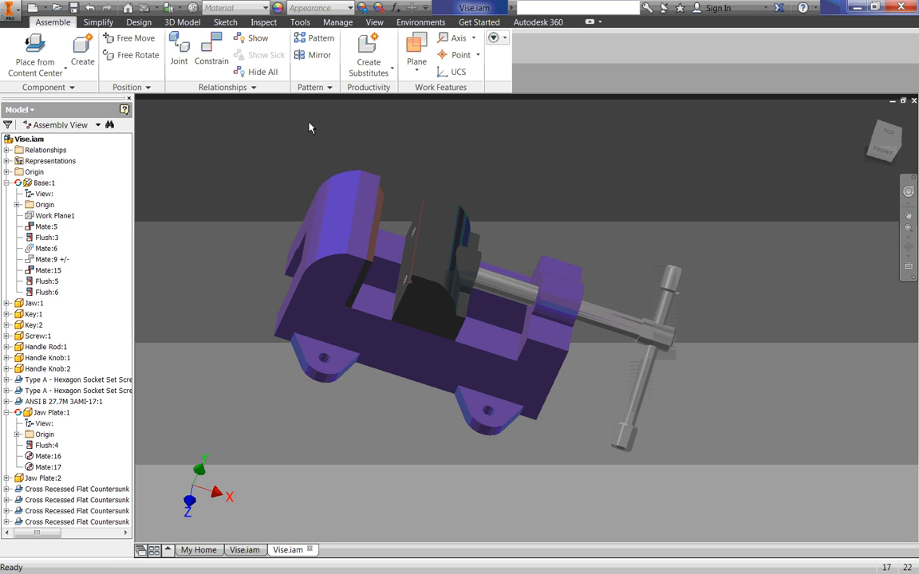
{"action": "left_click", "coordinate": [406, 259]}
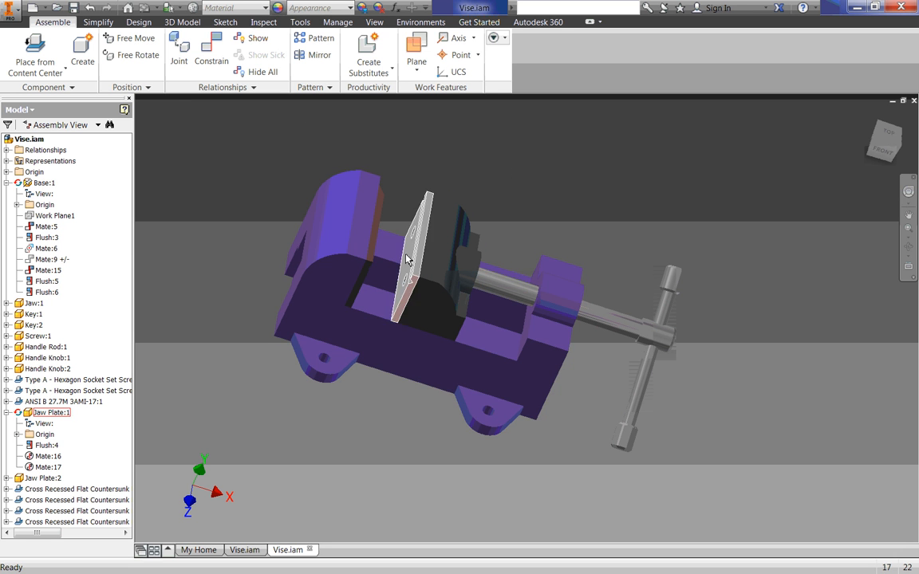
- Check the mass and other physical properties of the whole Vise.iam assembly in its iProperties
{"action": "right_click", "coordinate": [27, 139]}
{"action": "left_click", "coordinate": [53, 237]}
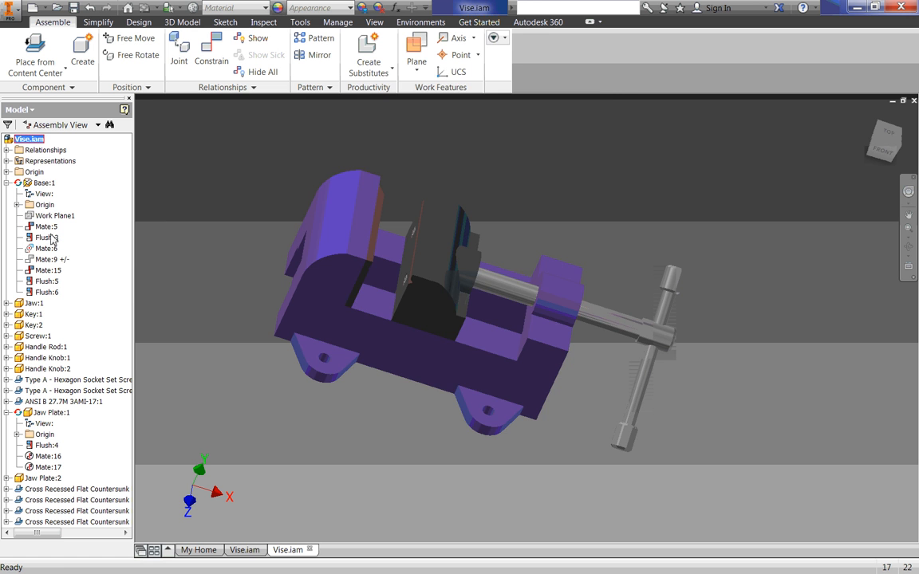
{"action": "left_click", "coordinate": [490, 102]}
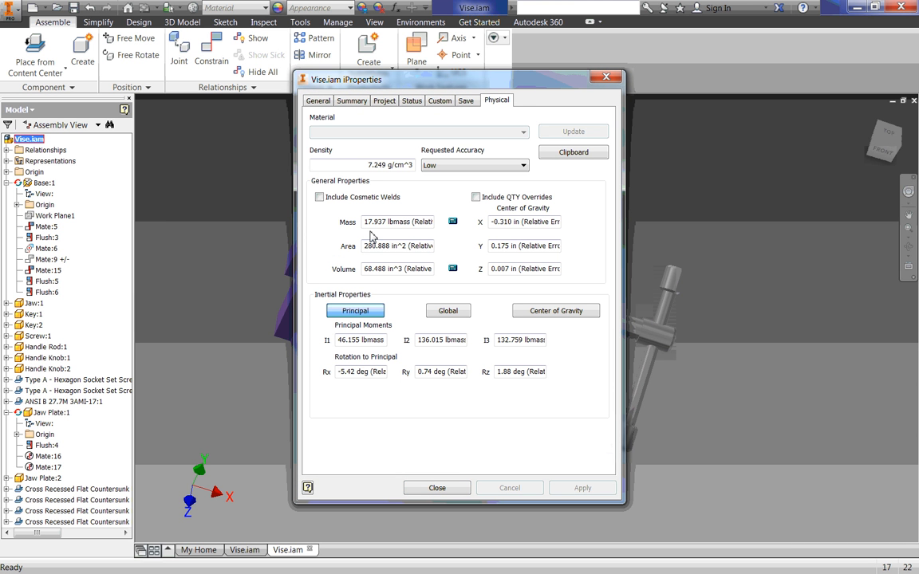
{"action": "left_click", "coordinate": [416, 486]}
- Save Vise.iam together with its dependent files
{"action": "left_click", "coordinate": [74, 7]}
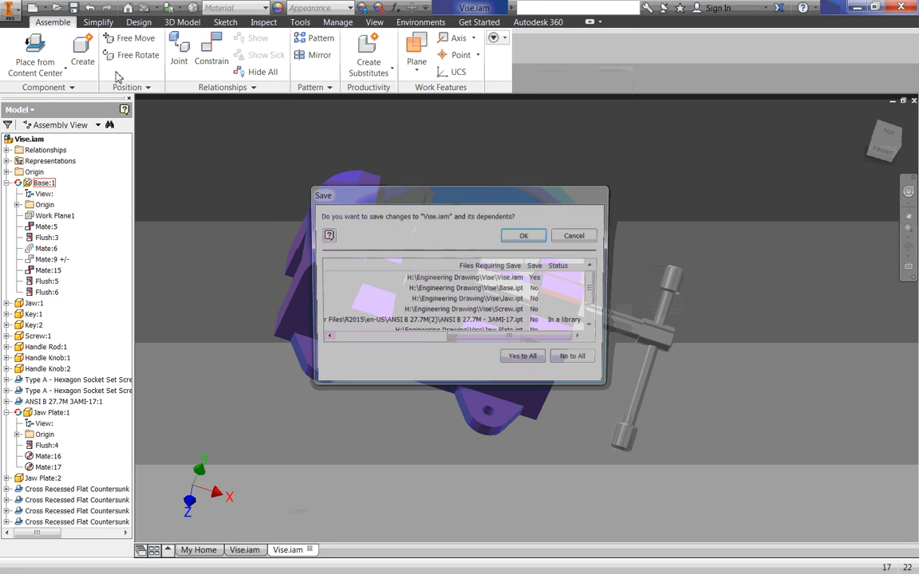
{"action": "left_click", "coordinate": [525, 236]}
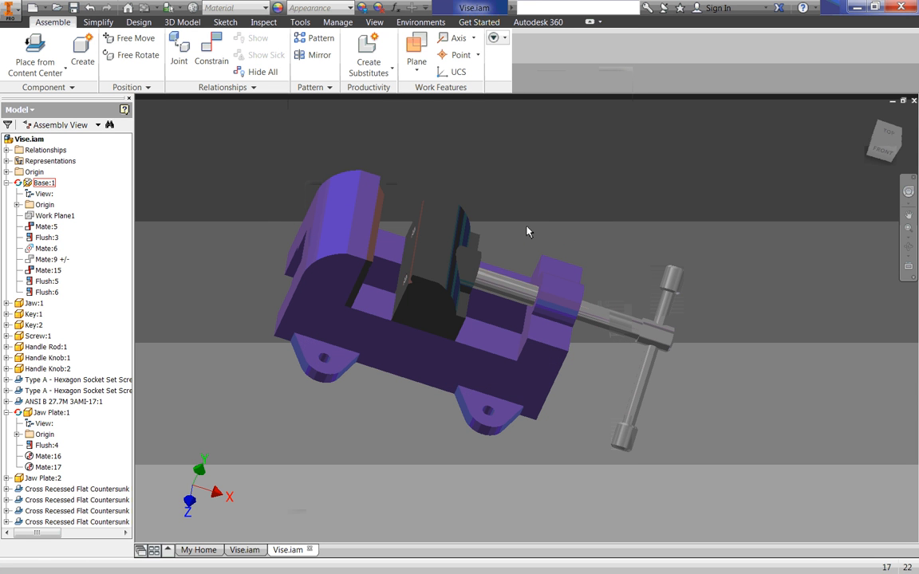